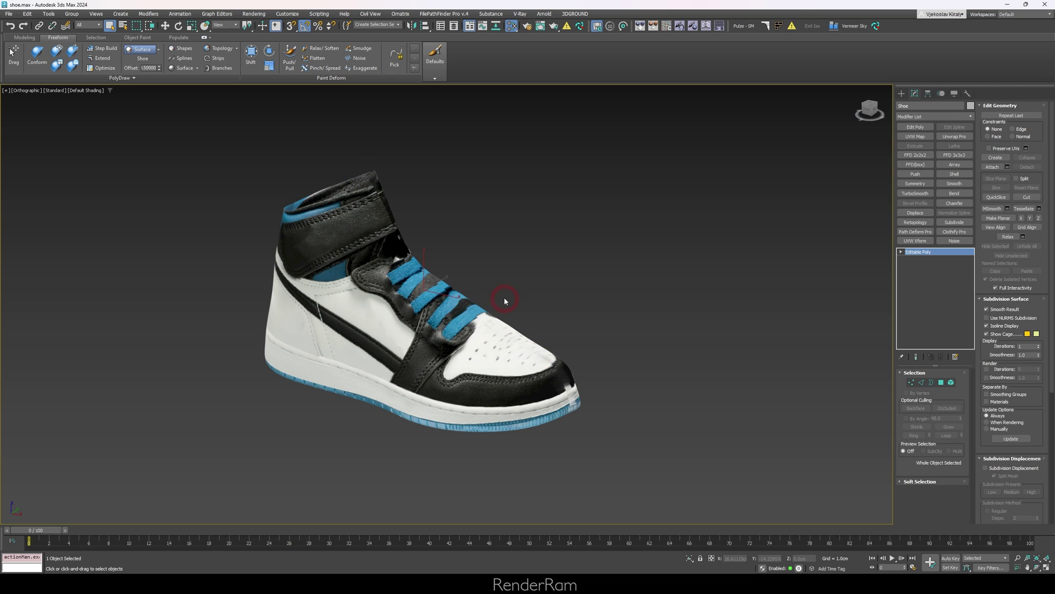
# Examine the shoe model from all sides, with and without its mesh edges, and look closely at the toe area
pyautogui.moveTo(413, 313)
pyautogui.keyDown('alt'); pyautogui.mouseDown(button='middle')
pyautogui.moveTo(351, 307)
pyautogui.moveTo(407, 316)
pyautogui.mouseUp(button='middle'); pyautogui.keyUp('alt')
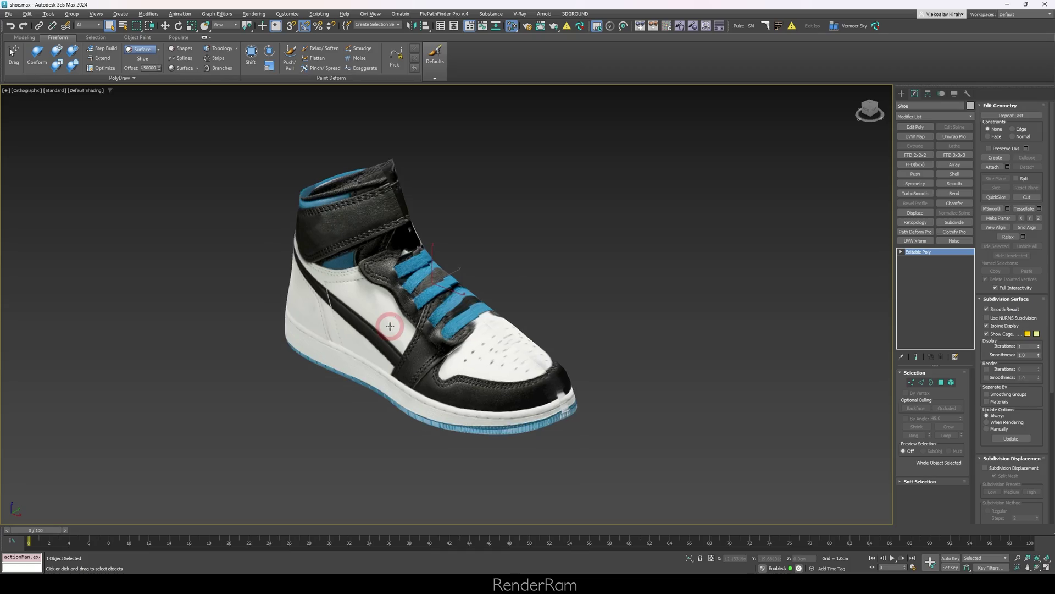
pyautogui.press('F4')
pyautogui.keyDown('alt'); pyautogui.moveTo(335, 302); pyautogui.dragTo(308, 299, button='middle'); pyautogui.keyUp('alt')
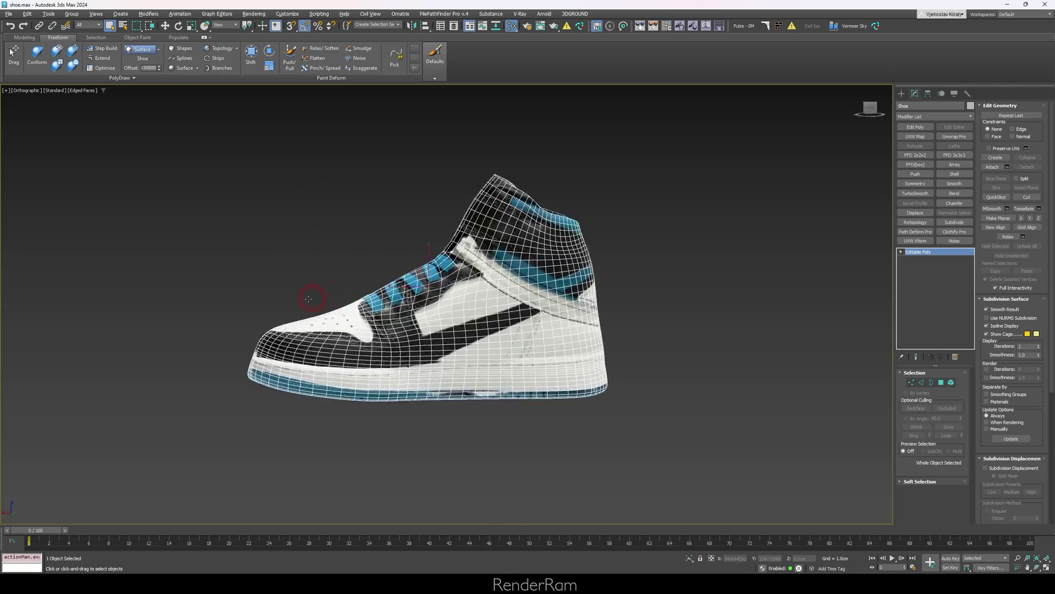
pyautogui.keyDown('alt'); pyautogui.moveTo(214, 302); pyautogui.dragTo(329, 305, button='middle'); pyautogui.keyUp('alt')
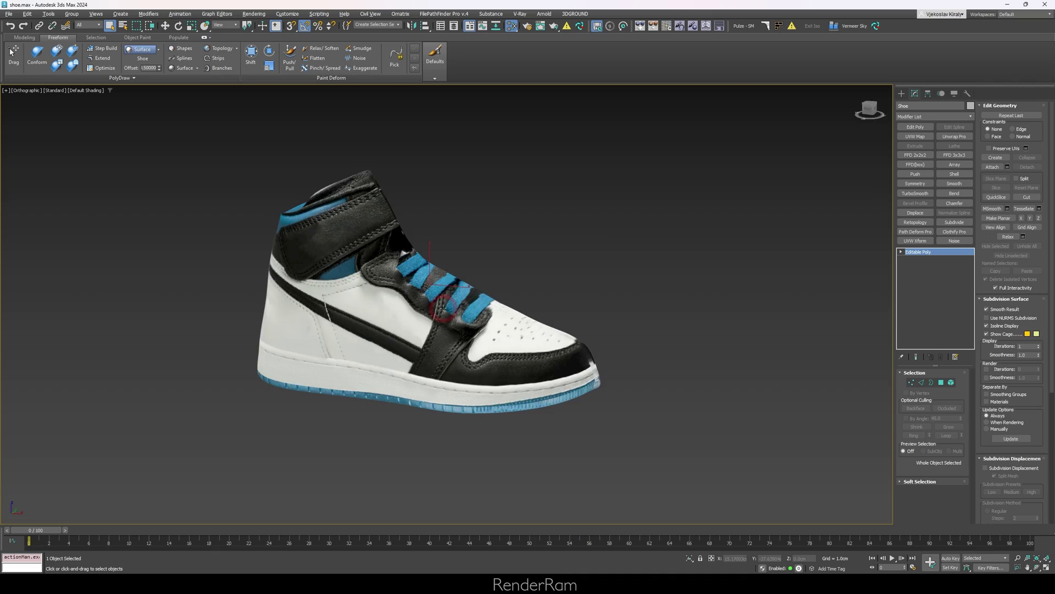
pyautogui.keyDown('alt'); pyautogui.moveTo(442, 309); pyautogui.dragTo(474, 295, button='middle'); pyautogui.keyUp('alt')
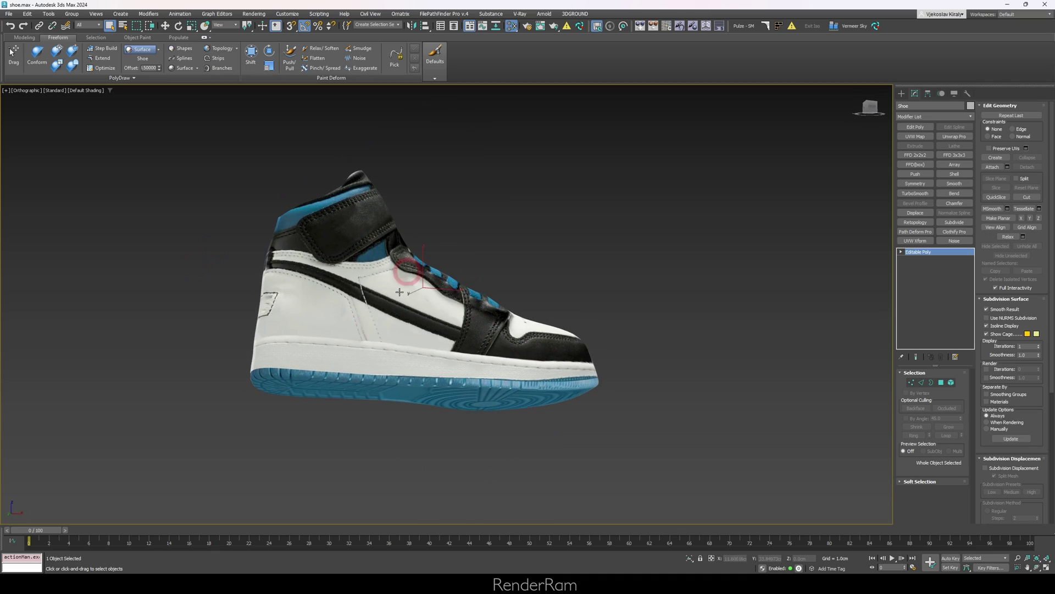
pyautogui.keyDown('alt'); pyautogui.moveTo(399, 292); pyautogui.dragTo(305, 337, button='middle'); pyautogui.keyUp('alt')
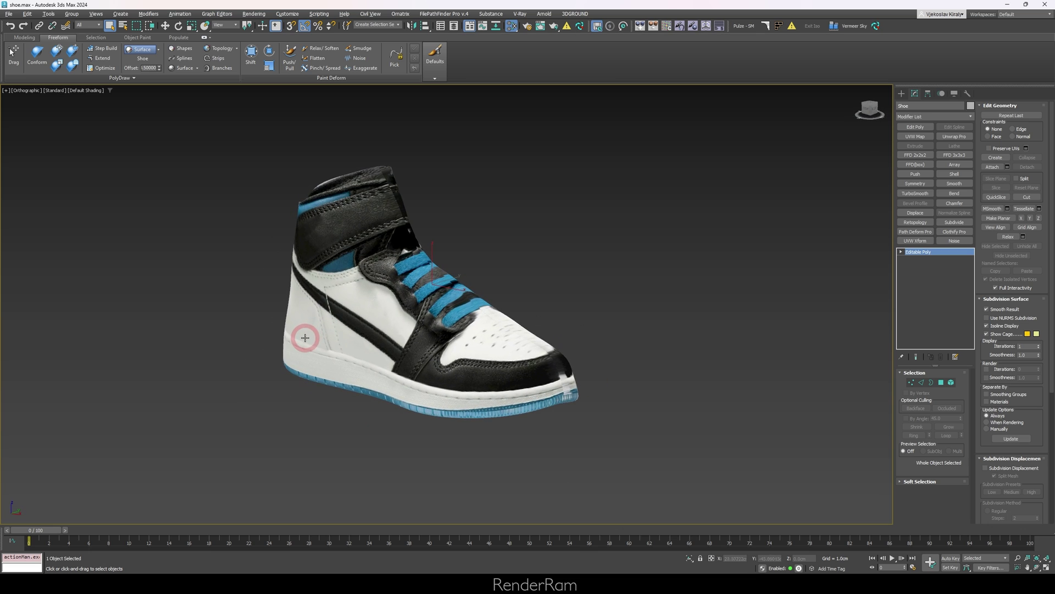
pyautogui.keyDown('alt'); pyautogui.moveTo(389, 332); pyautogui.dragTo(419, 345, button='middle'); pyautogui.keyUp('alt')
pyautogui.keyDown('alt'); pyautogui.moveTo(534, 380); pyautogui.dragTo(471, 329, button='middle'); pyautogui.keyUp('alt')
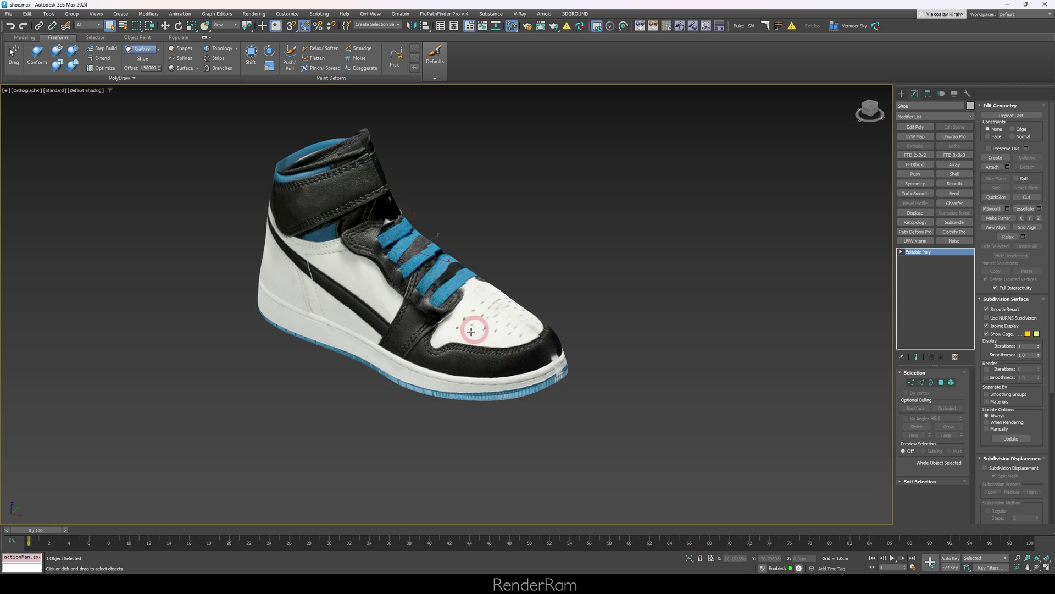
pyautogui.scroll(5, 460, 372)
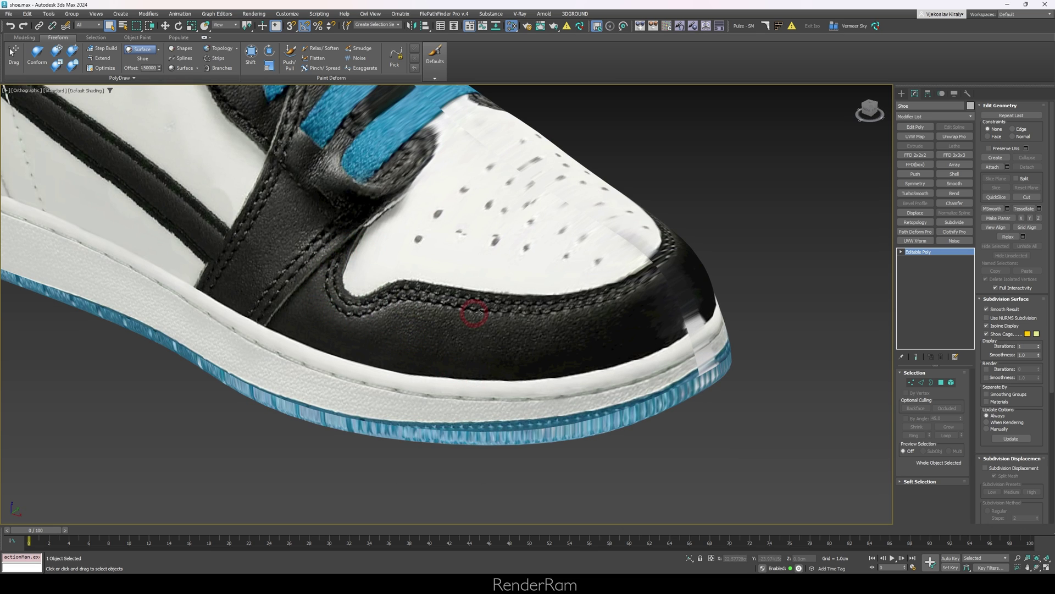
pyautogui.keyDown('alt'); pyautogui.moveTo(615, 309); pyautogui.dragTo(250, 288, button='middle'); pyautogui.keyUp('alt')
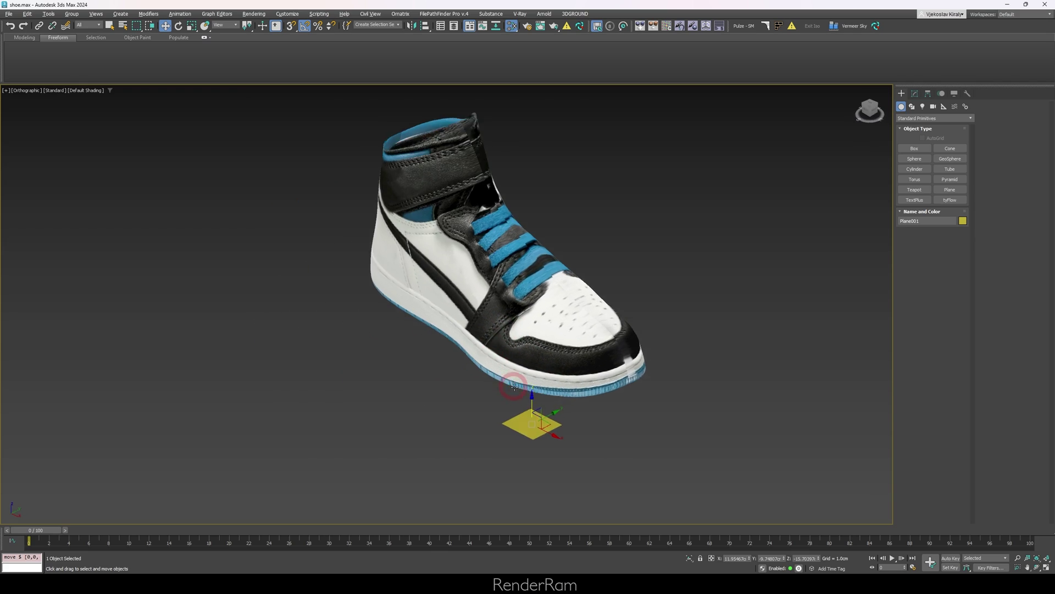
# Turn on edged faces in the viewport and make the small plane below the toe an editable poly
pyautogui.keyDown('alt'); pyautogui.moveTo(528, 440); pyautogui.dragTo(541, 437, button='middle'); pyautogui.keyUp('alt')
pyautogui.scroll(3, 541, 438)
pyautogui.press('F4')
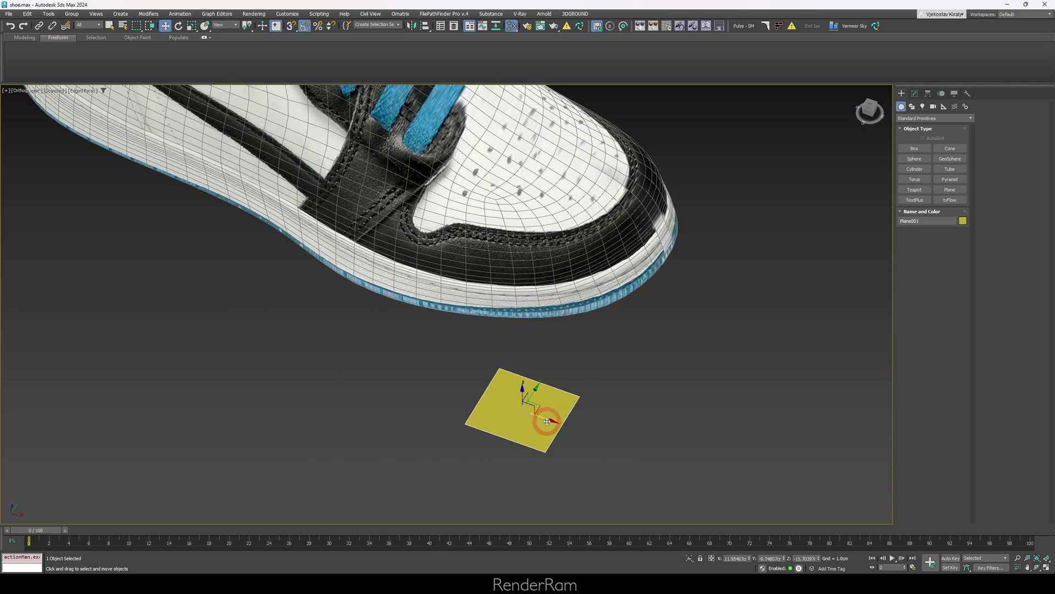
pyautogui.moveTo(558, 368); pyautogui.dragTo(542, 395, button='middle')
pyautogui.scroll(-3, 541, 404)
pyautogui.press('2')
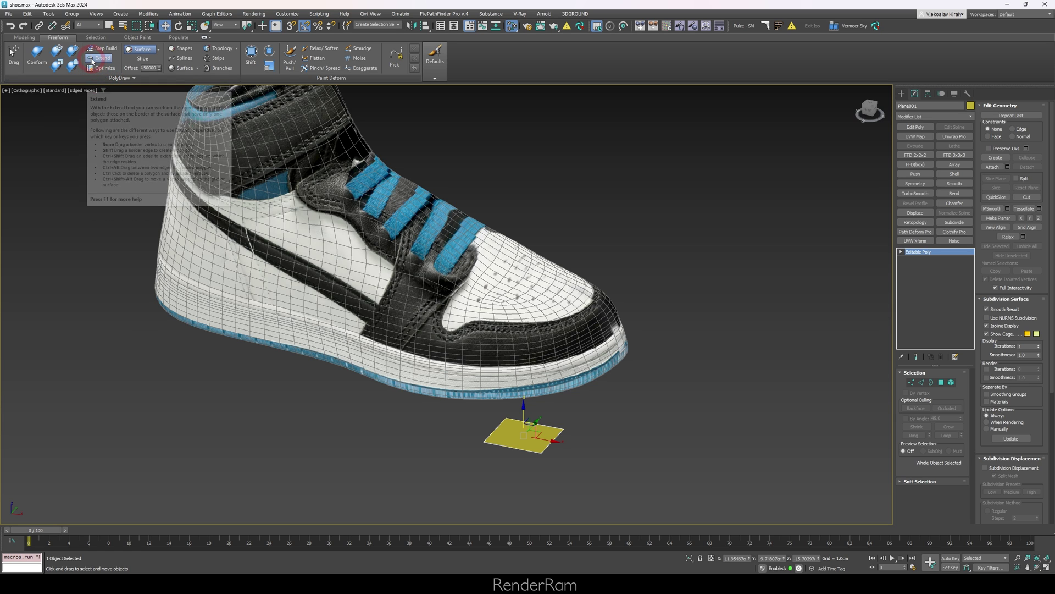
pyautogui.click(34, 55)
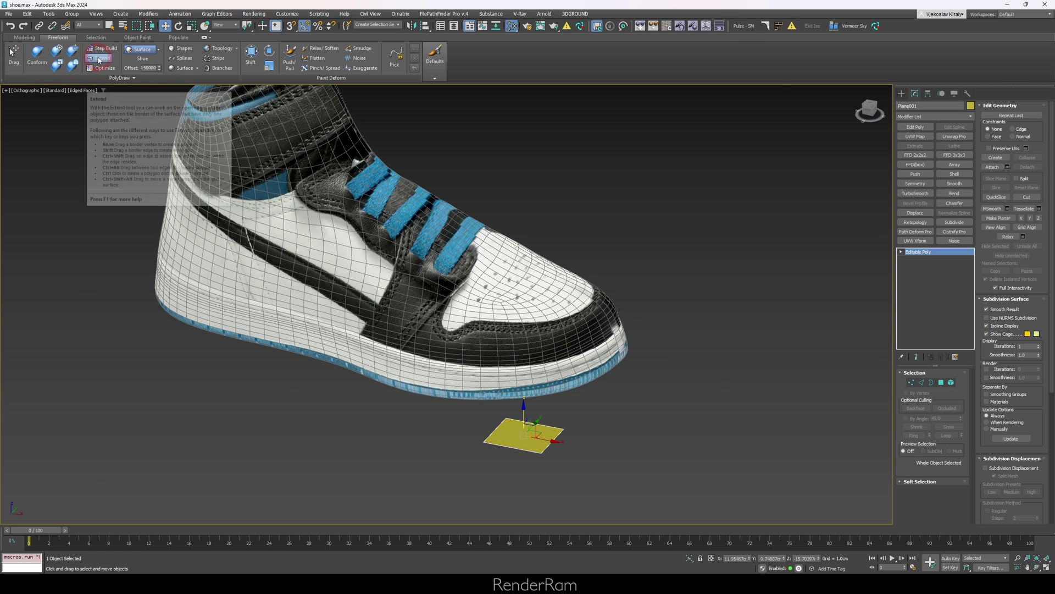
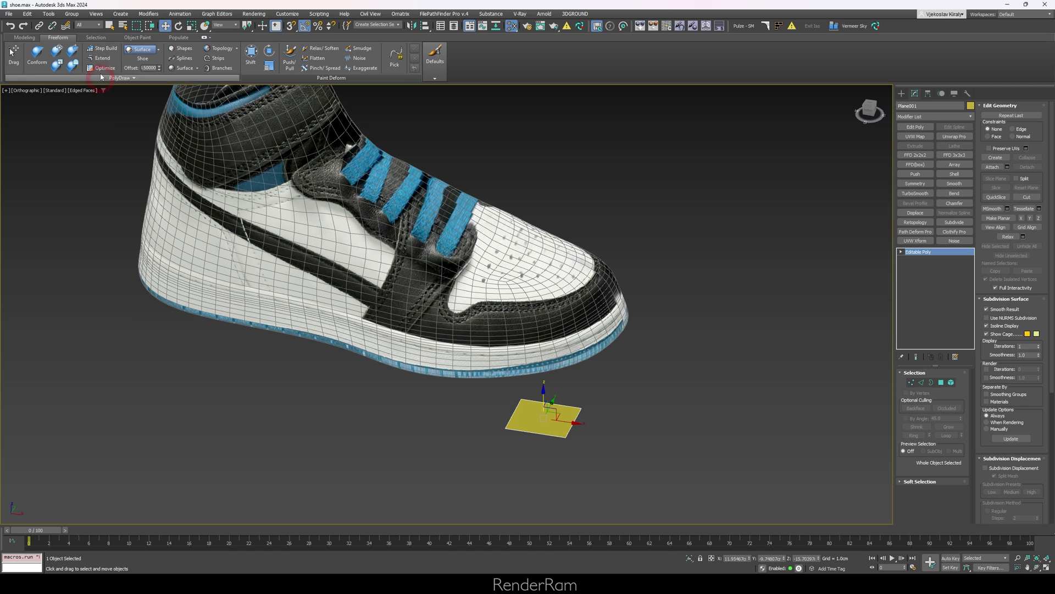
# Use the Extend tool to place the plane's corners on the shoe surface, between the strap seam and the toe cap
pyautogui.click(99, 58)
pyautogui.moveTo(522, 400); pyautogui.dragTo(456, 267)
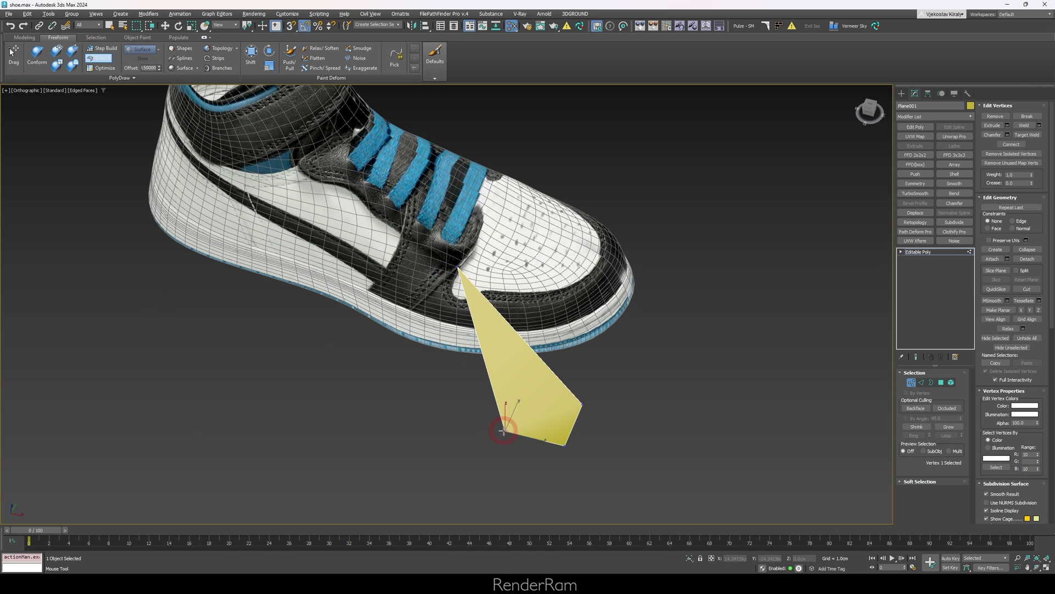
pyautogui.moveTo(454, 350); pyautogui.dragTo(414, 307)
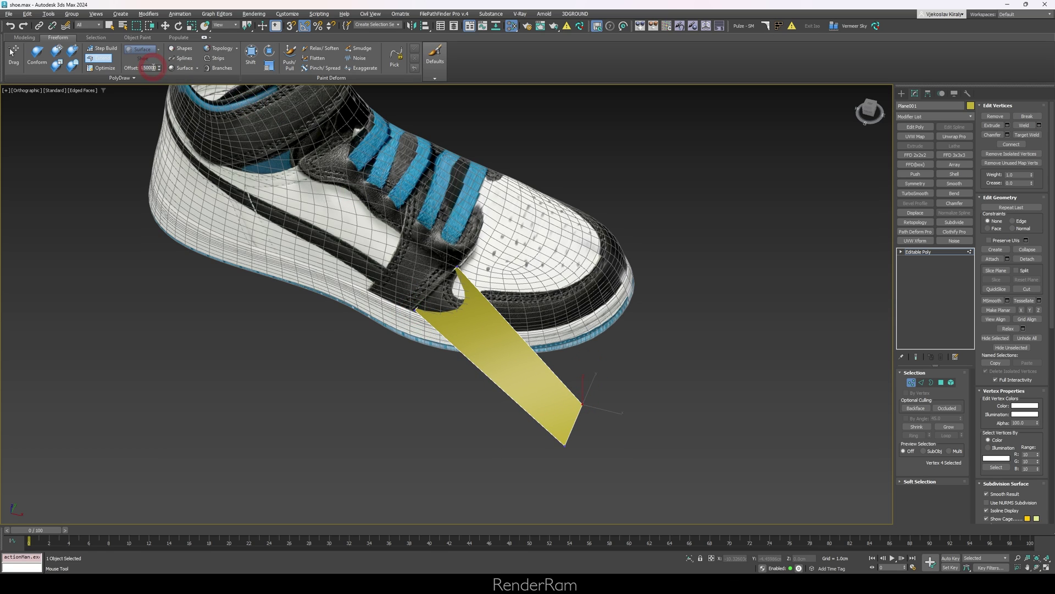
pyautogui.doubleClick(148, 71)
pyautogui.scroll(6, 476, 262)
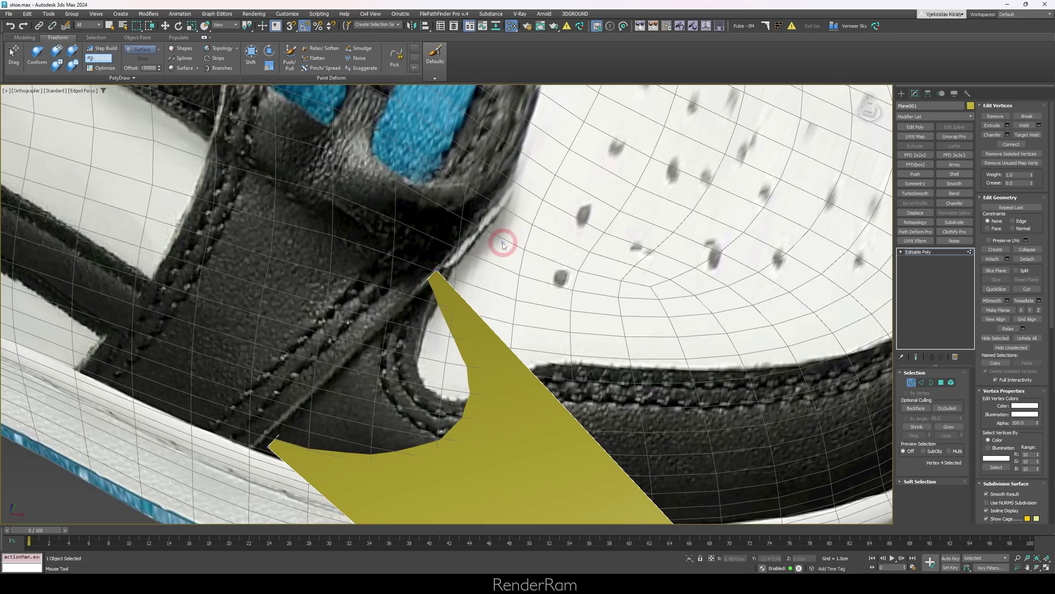
pyautogui.scroll(5, 434, 272)
pyautogui.keyDown('alt'); pyautogui.moveTo(539, 290); pyautogui.dragTo(464, 273, button='middle'); pyautogui.keyUp('alt')
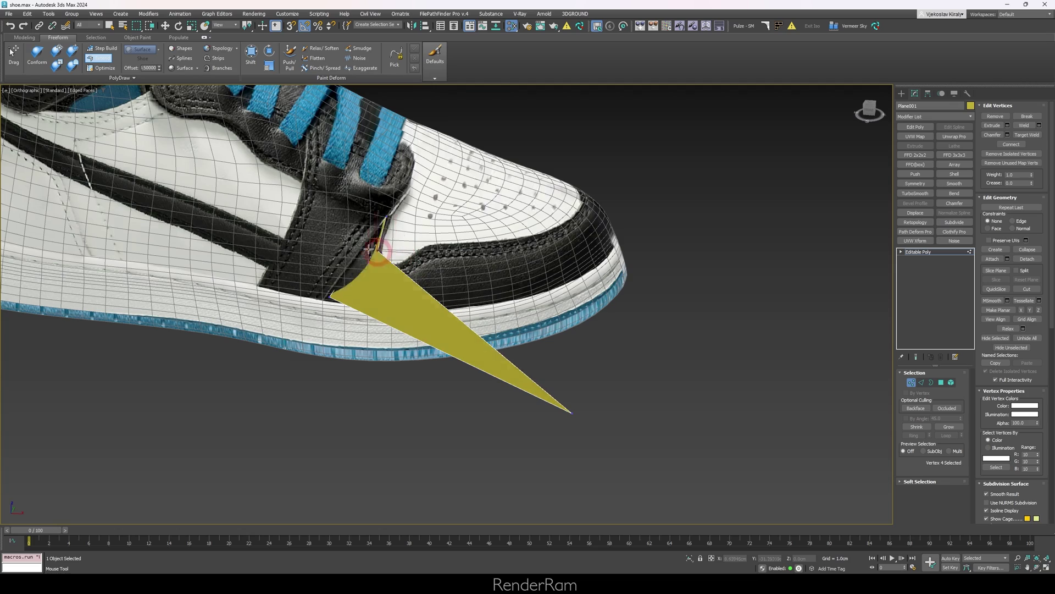
pyautogui.moveTo(368, 248); pyautogui.dragTo(382, 240)
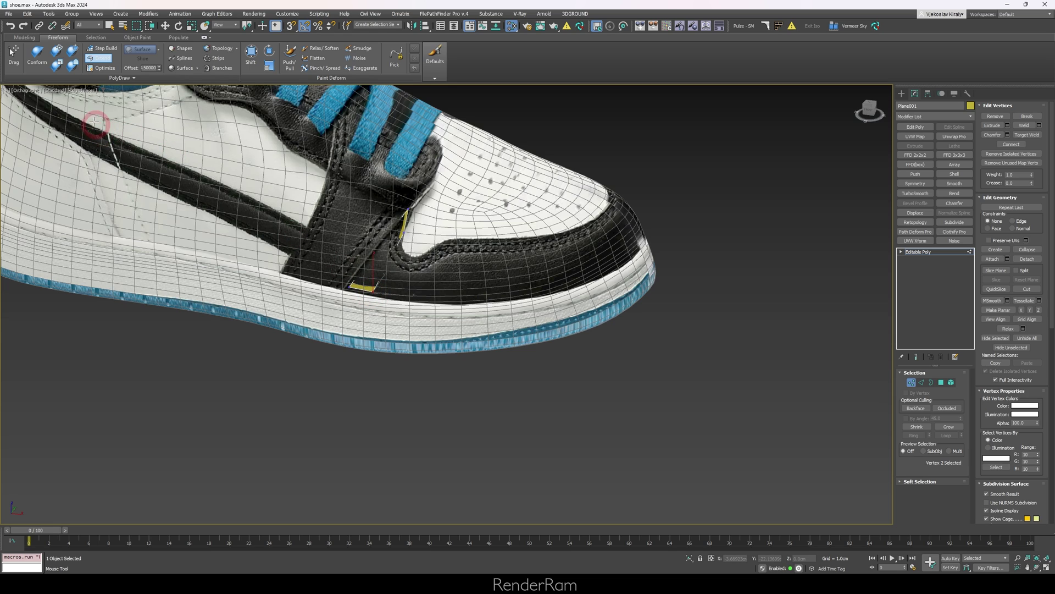
# Enable Display Selected With Edged Faces and turn off the edges on the rest of the scene
pyautogui.click(86, 92)
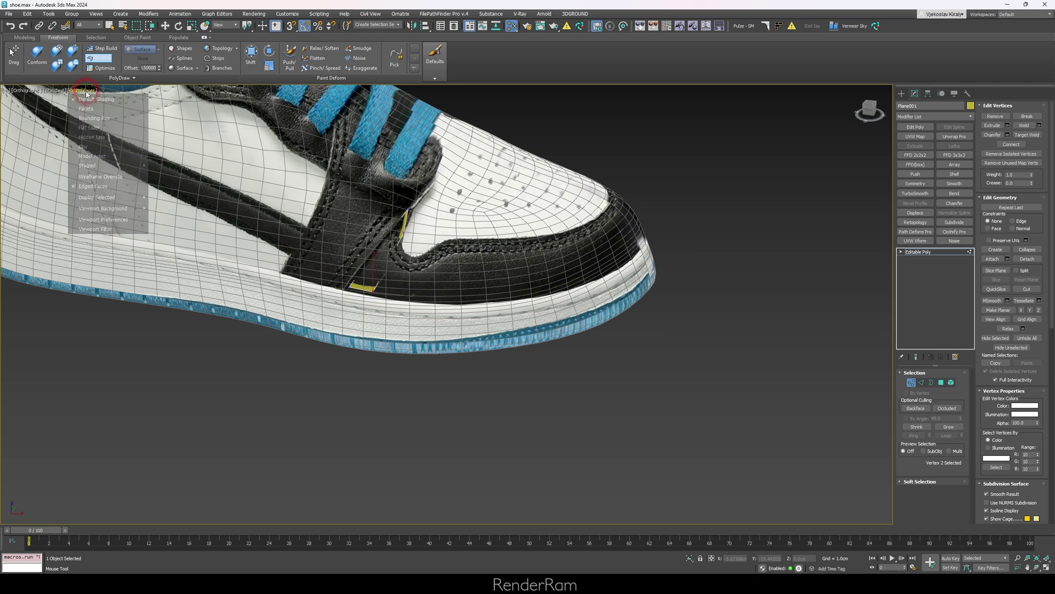
pyautogui.moveTo(105, 201)
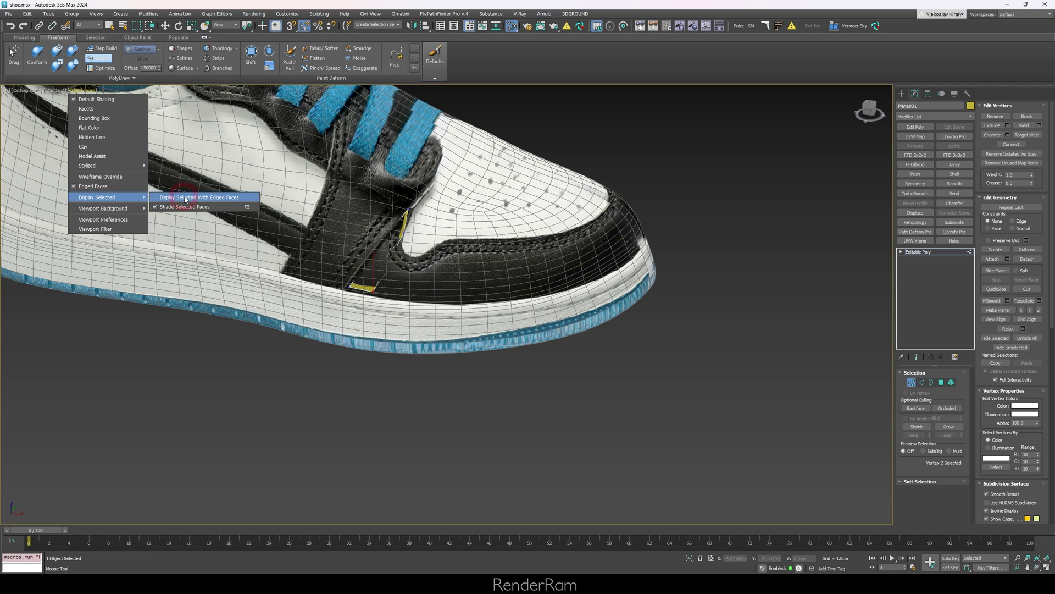
pyautogui.click(226, 198)
pyautogui.moveTo(383, 279); pyautogui.dragTo(421, 311, button='middle')
pyautogui.press('F4')
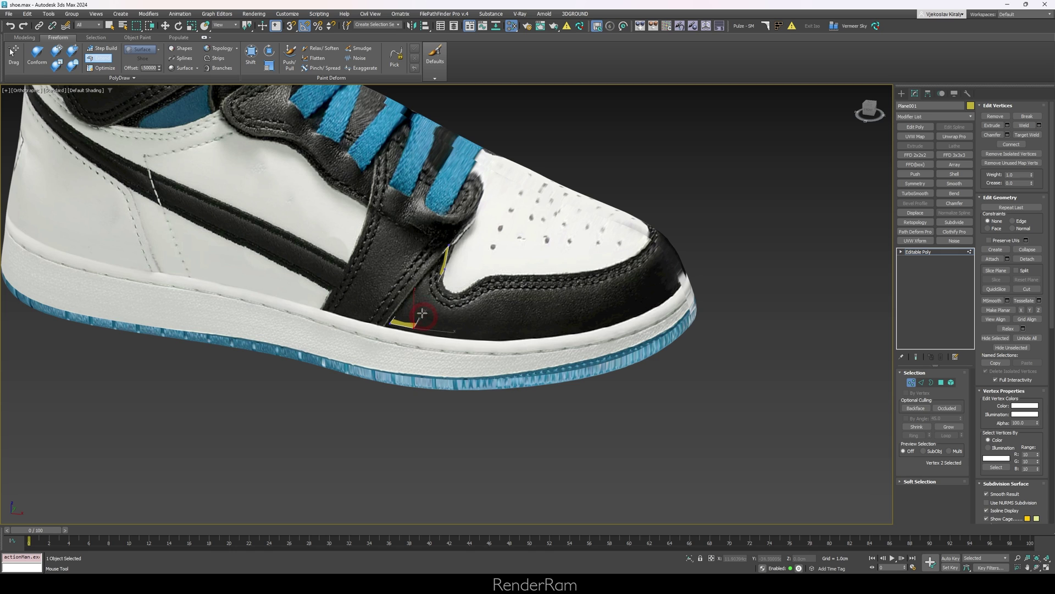
# Check the yellow polygon's shape on the shoe in wireframe display, then return to shaded display
pyautogui.scroll(6, 426, 275)
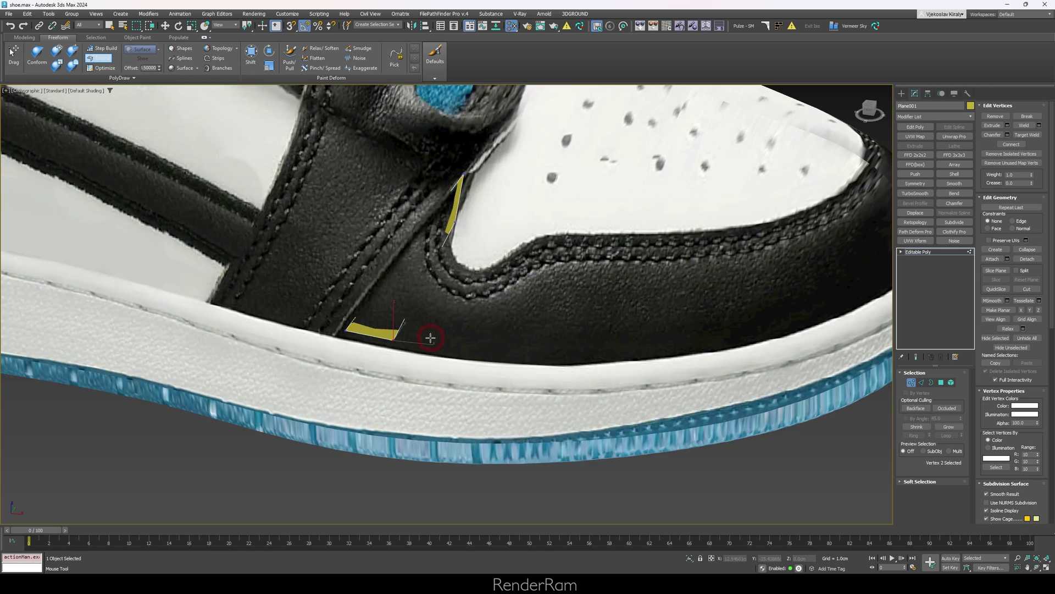
pyautogui.press('F4')
pyautogui.press('F3')
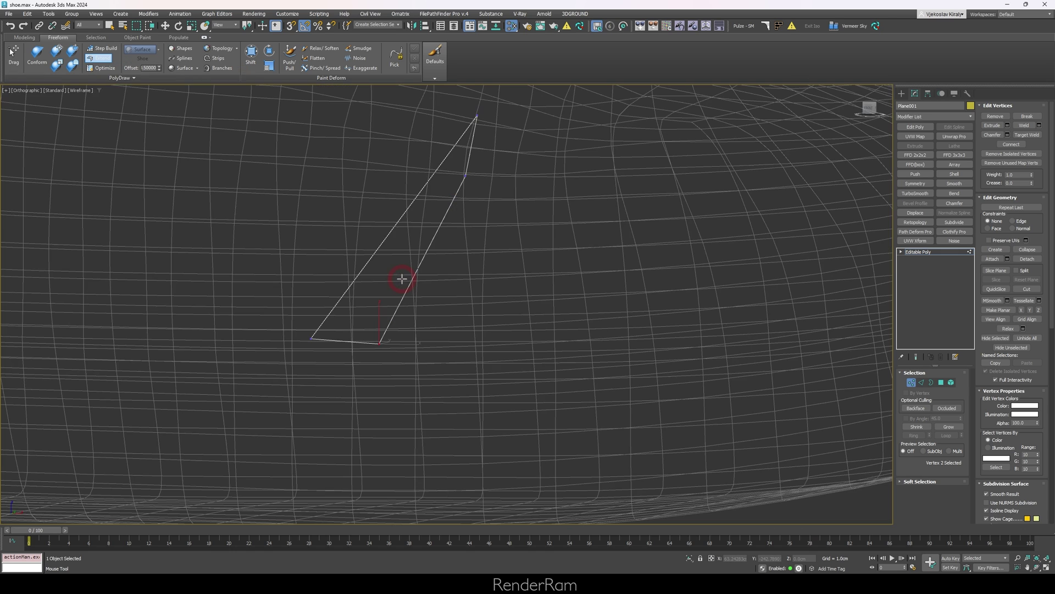
pyautogui.press('F3')
pyautogui.scroll(-10, 442, 241)
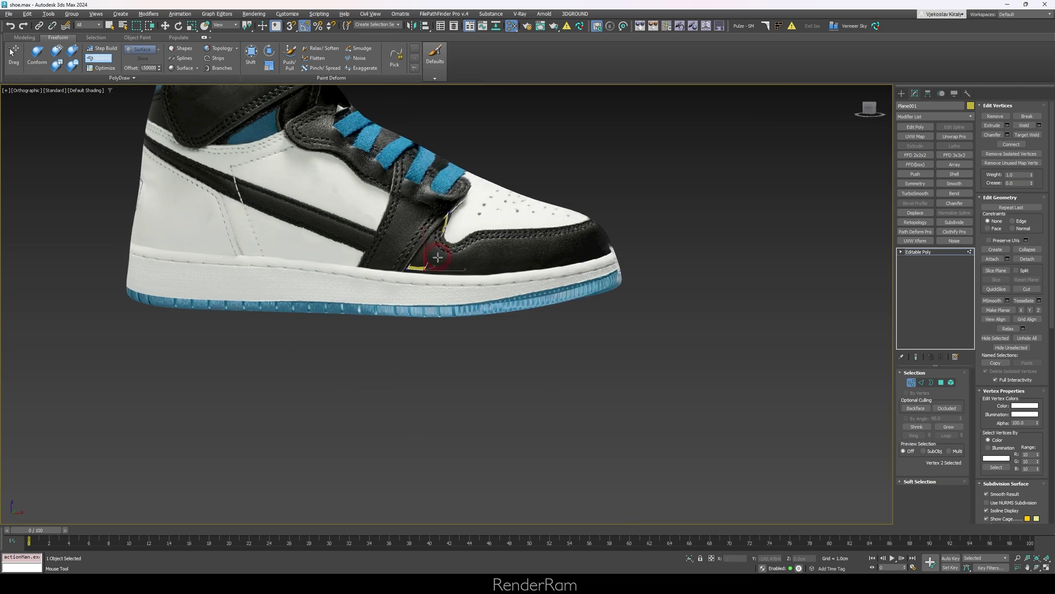
# Reposition the polygon's four vertices to form a narrow strip along the strap seam, from the laces down to the sole
pyautogui.scroll(9, 445, 263)
pyautogui.moveTo(348, 279); pyautogui.dragTo(319, 286)
pyautogui.scroll(-3, 453, 327)
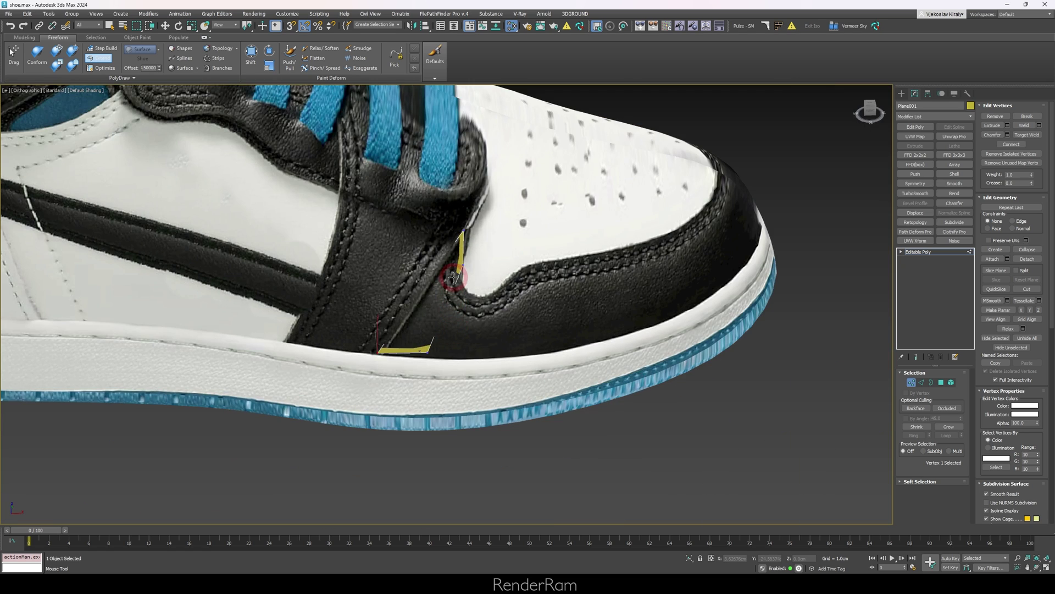
pyautogui.moveTo(464, 230); pyautogui.dragTo(466, 218)
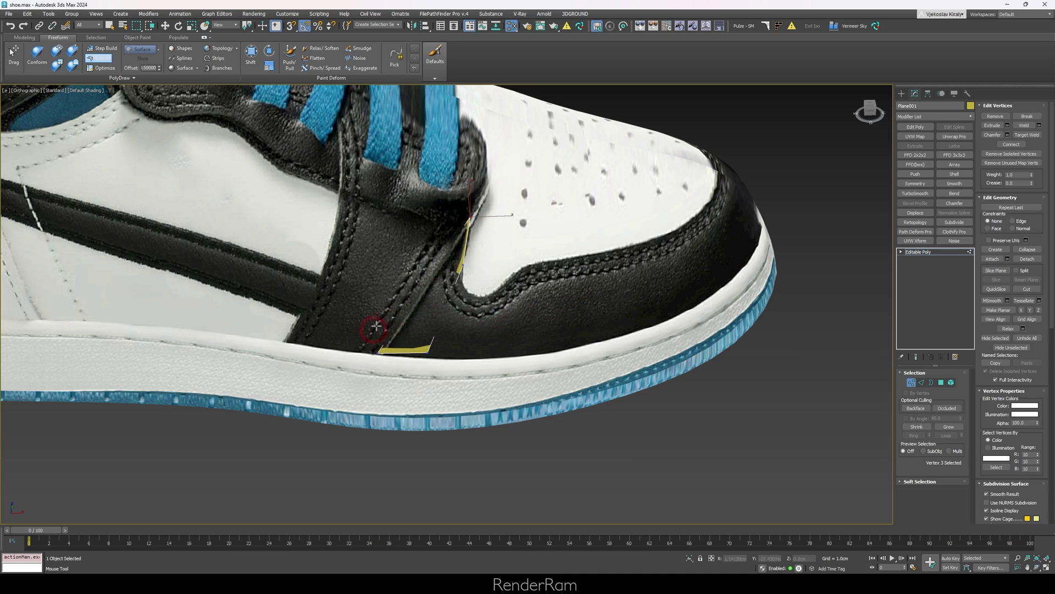
pyautogui.moveTo(377, 350); pyautogui.dragTo(359, 349)
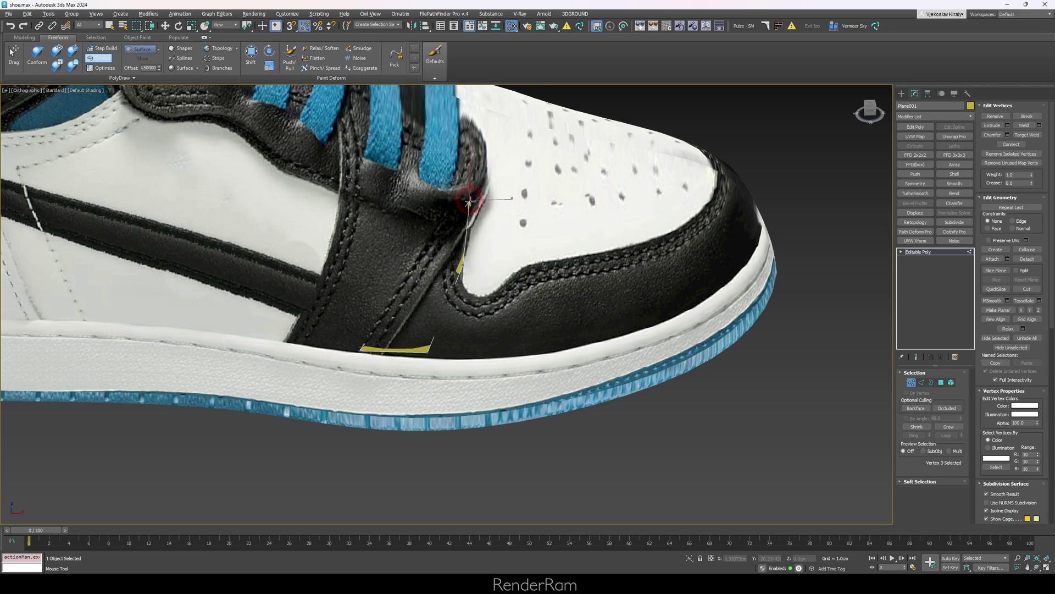
pyautogui.moveTo(465, 265); pyautogui.dragTo(471, 231)
pyautogui.click(427, 354)
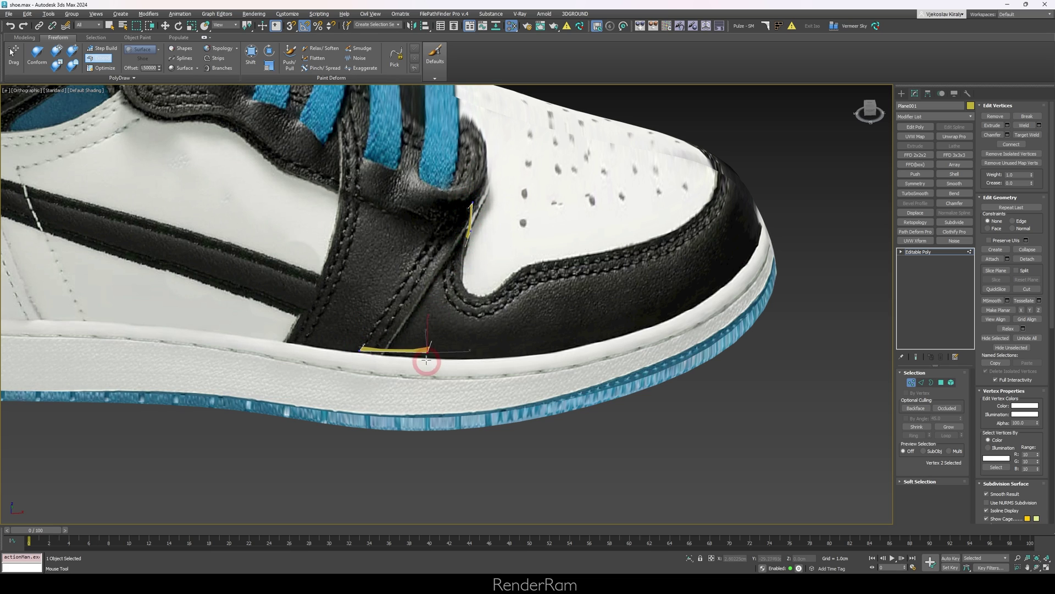
pyautogui.moveTo(428, 350); pyautogui.dragTo(392, 351)
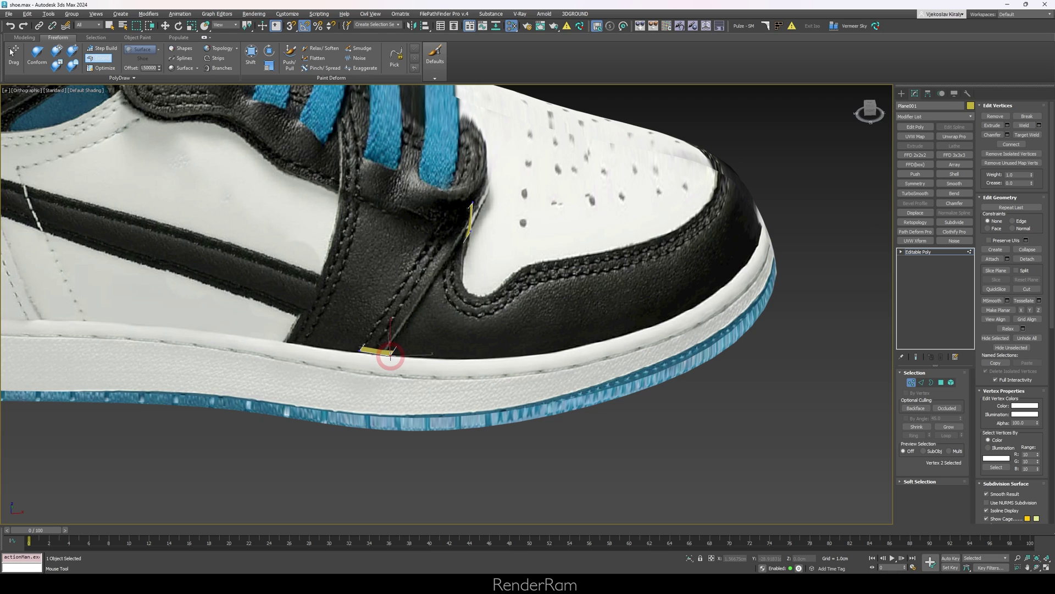
# Extend new polygons from the strip's front edge and fit their upper vertices to the curved toe-cap stitching
pyautogui.keyDown('shift'); pyautogui.moveTo(419, 295); pyautogui.dragTo(465, 297); pyautogui.keyUp('shift')
pyautogui.moveTo(488, 241); pyautogui.dragTo(461, 269)
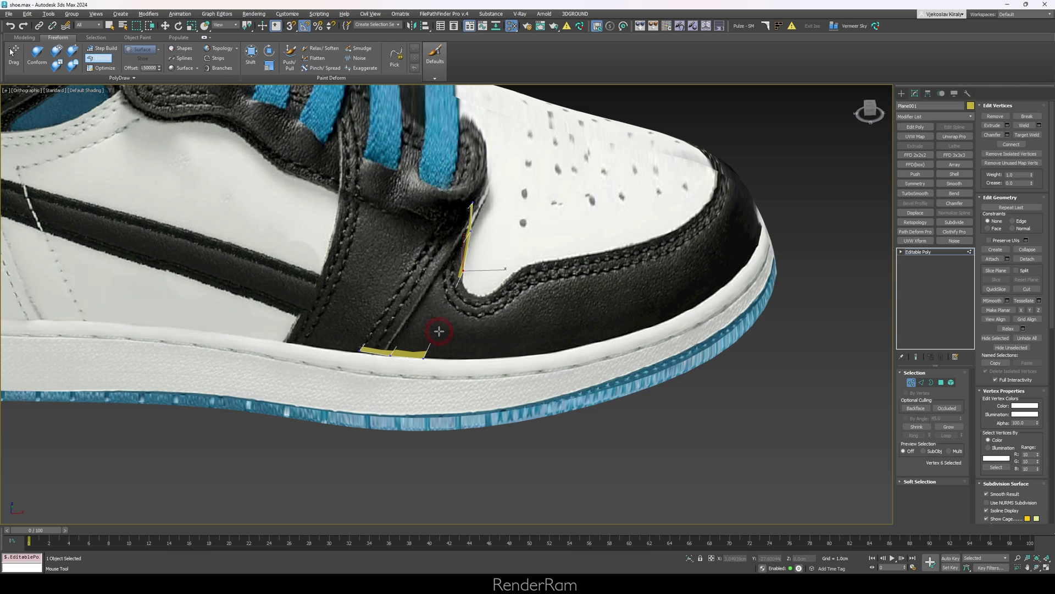
pyautogui.keyDown('shift'); pyautogui.moveTo(445, 339); pyautogui.dragTo(481, 315); pyautogui.keyUp('shift')
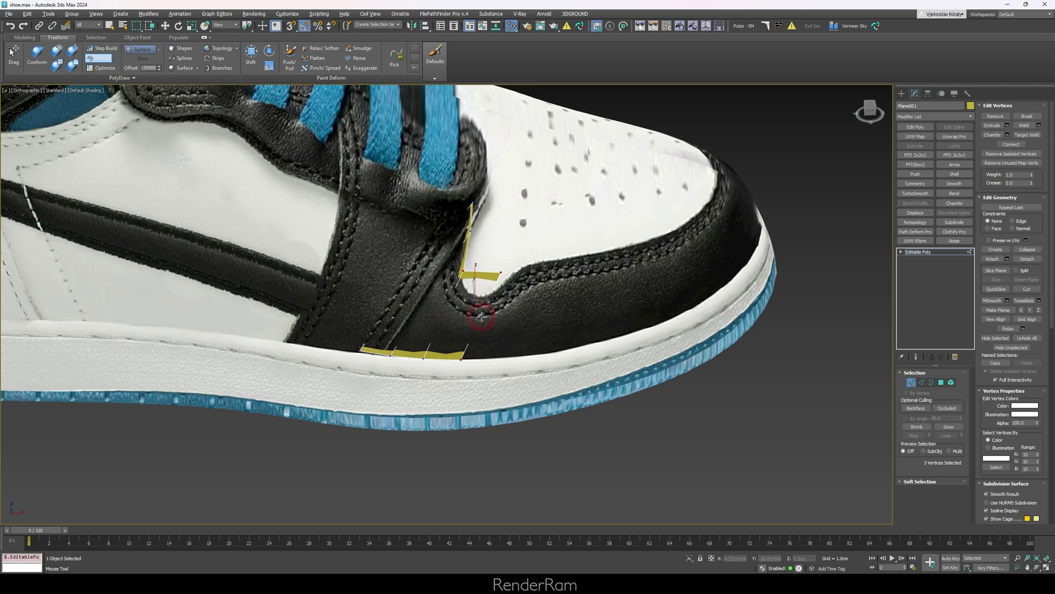
pyautogui.moveTo(502, 271); pyautogui.dragTo(496, 293)
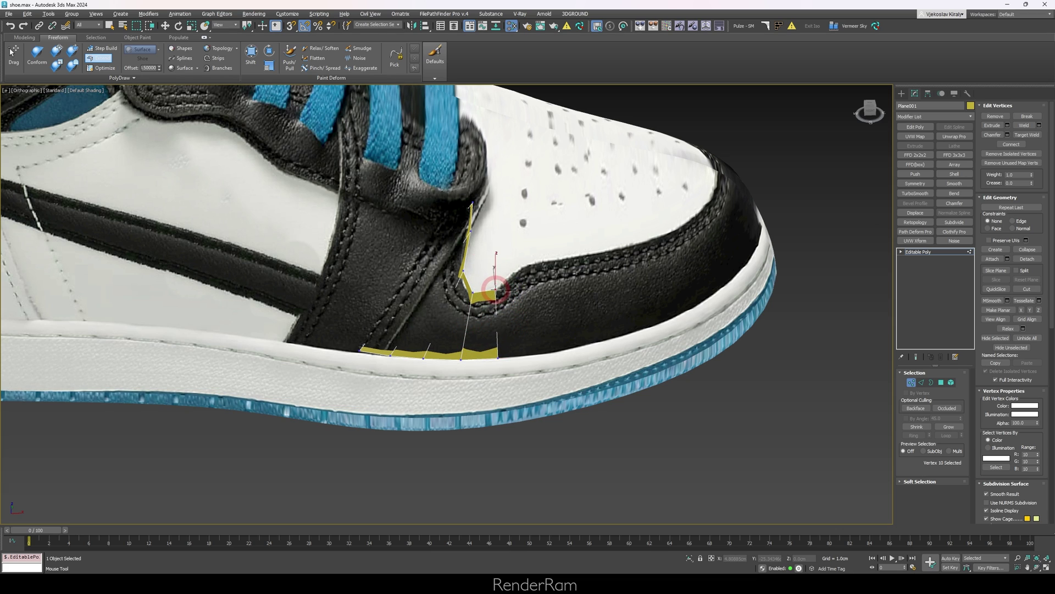
# Continue extending polygons along the black toe cap's side toward the front of the toe
pyautogui.moveTo(497, 330)
pyautogui.keyDown('shift'); pyautogui.mouseDown()
pyautogui.moveTo(531, 320)
pyautogui.moveTo(522, 308)
pyautogui.moveTo(526, 352)
pyautogui.moveTo(563, 308)
pyautogui.mouseUp(); pyautogui.keyUp('shift')
pyautogui.keyDown('alt'); pyautogui.moveTo(562, 309); pyautogui.dragTo(412, 313, button='middle'); pyautogui.keyUp('alt')
pyautogui.keyDown('shift'); pyautogui.moveTo(412, 313); pyautogui.dragTo(536, 290); pyautogui.keyUp('shift')
pyautogui.keyDown('alt'); pyautogui.moveTo(536, 290); pyautogui.dragTo(523, 294, button='middle'); pyautogui.keyUp('alt')
pyautogui.keyDown('shift'); pyautogui.moveTo(522, 294); pyautogui.dragTo(544, 285); pyautogui.keyUp('shift')
# Move the lower vertices of the toe-cap polygons onto the seam where the black leather meets the white sole
pyautogui.keyDown('ctrl'); pyautogui.keyDown('alt'); pyautogui.keyDown('shift'); pyautogui.moveTo(554, 356); pyautogui.dragTo(556, 364); pyautogui.keyUp('shift'); pyautogui.keyUp('alt'); pyautogui.keyUp('ctrl')
pyautogui.keyDown('ctrl'); pyautogui.keyDown('alt'); pyautogui.keyDown('shift'); pyautogui.moveTo(536, 353); pyautogui.dragTo(484, 361); pyautogui.keyUp('shift'); pyautogui.keyUp('alt'); pyautogui.keyUp('ctrl')
pyautogui.keyDown('alt'); pyautogui.moveTo(483, 361); pyautogui.dragTo(572, 356, button='middle'); pyautogui.keyUp('alt')
pyautogui.keyDown('ctrl'); pyautogui.keyDown('alt'); pyautogui.keyDown('shift'); pyautogui.moveTo(431, 365); pyautogui.dragTo(430, 370); pyautogui.keyUp('shift'); pyautogui.keyUp('alt'); pyautogui.keyUp('ctrl')
pyautogui.keyDown('ctrl'); pyautogui.keyDown('alt'); pyautogui.keyDown('shift'); pyautogui.moveTo(382, 369); pyautogui.dragTo(382, 374); pyautogui.keyUp('shift'); pyautogui.keyUp('alt'); pyautogui.keyUp('ctrl')
pyautogui.click(337, 372)
pyautogui.moveTo(427, 311)
pyautogui.keyDown('alt'); pyautogui.mouseDown(button='middle')
pyautogui.moveTo(443, 301)
pyautogui.moveTo(433, 315)
pyautogui.mouseUp(button='middle'); pyautogui.keyUp('alt')
# Mirror the toe-cap mesh with a Symmetry modifier on the Y axis with Flip enabled, and adjust its mirror plane
pyautogui.keyDown('alt'); pyautogui.moveTo(606, 363); pyautogui.dragTo(952, 238, button='middle'); pyautogui.keyUp('alt')
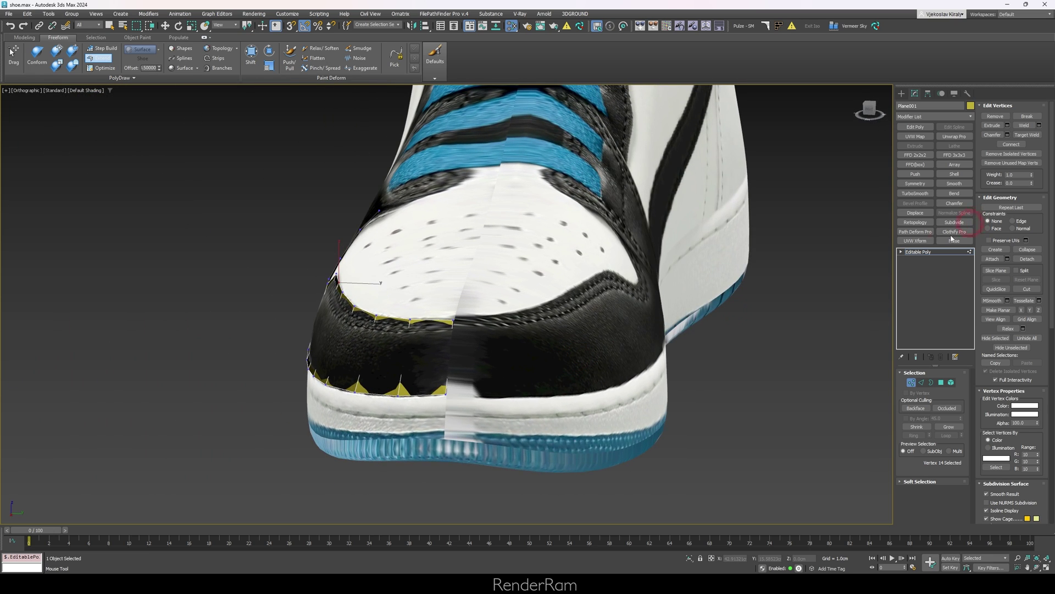
pyautogui.click(922, 254)
pyautogui.click(921, 186)
pyautogui.click(922, 409)
pyautogui.click(918, 398)
pyautogui.click(937, 409)
pyautogui.scroll(-2, 638, 324)
pyautogui.press('1')
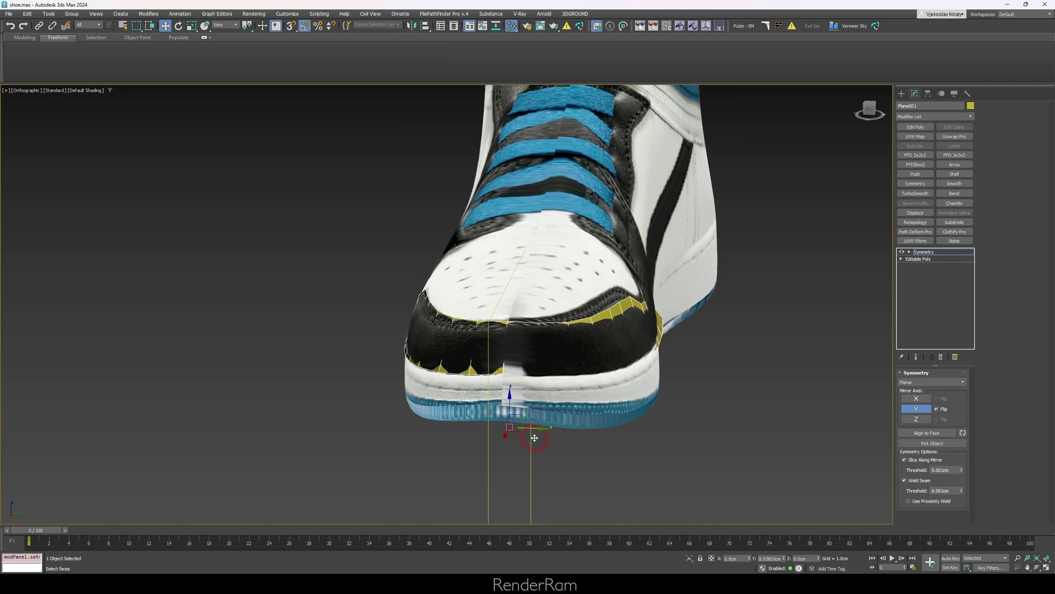
pyautogui.keyDown('alt'); pyautogui.moveTo(506, 401); pyautogui.dragTo(554, 365, button='middle'); pyautogui.keyUp('alt')
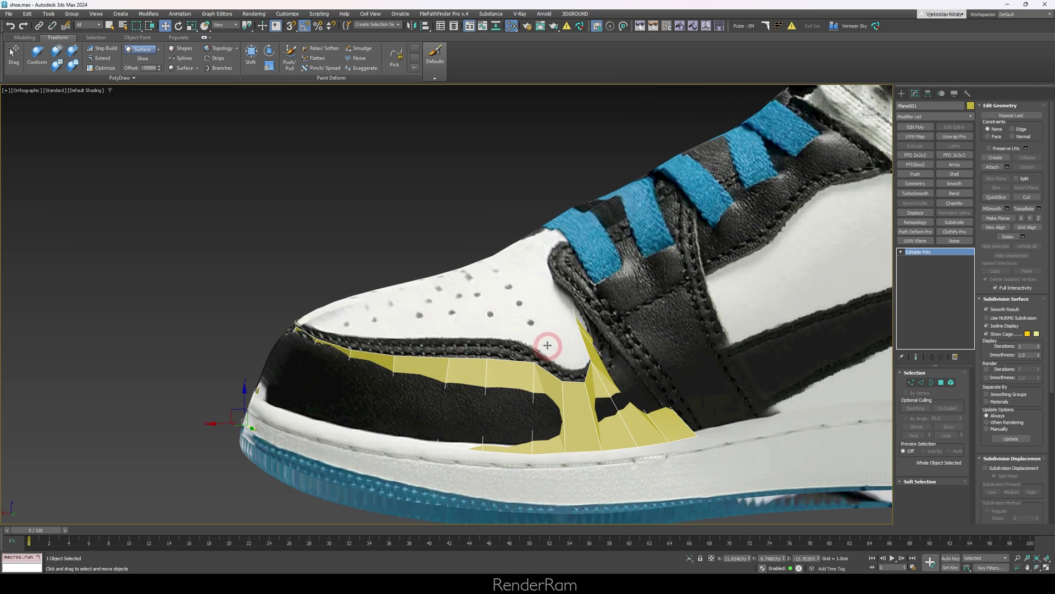
# Fit the rear vertices of the mirrored toe-cap half to the seam below the laces and the sole line with Extend
pyautogui.press('d')
pyautogui.press('e')
pyautogui.moveTo(573, 308); pyautogui.dragTo(577, 301)
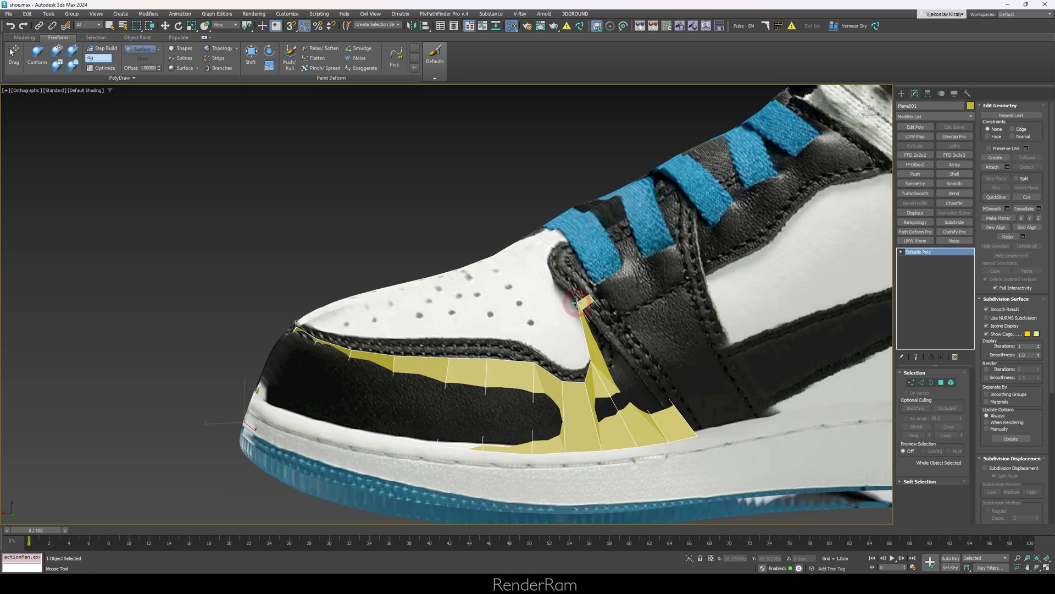
pyautogui.keyDown('ctrl'); pyautogui.keyDown('alt'); pyautogui.keyDown('shift'); pyautogui.moveTo(698, 427); pyautogui.dragTo(707, 426); pyautogui.keyUp('shift'); pyautogui.keyUp('alt'); pyautogui.keyUp('ctrl')
pyautogui.moveTo(668, 442)
pyautogui.keyDown('ctrl'); pyautogui.keyDown('alt'); pyautogui.keyDown('shift'); pyautogui.mouseDown()
pyautogui.moveTo(686, 436)
pyautogui.moveTo(656, 437)
pyautogui.mouseUp(); pyautogui.keyUp('shift'); pyautogui.keyUp('alt'); pyautogui.keyUp('ctrl')
pyautogui.keyDown('ctrl'); pyautogui.keyDown('alt'); pyautogui.keyDown('shift'); pyautogui.moveTo(591, 360); pyautogui.dragTo(591, 342); pyautogui.keyUp('shift'); pyautogui.keyUp('alt'); pyautogui.keyUp('ctrl')
pyautogui.keyDown('ctrl'); pyautogui.keyDown('alt'); pyautogui.keyDown('shift'); pyautogui.moveTo(602, 451); pyautogui.dragTo(615, 439); pyautogui.keyUp('shift'); pyautogui.keyUp('alt'); pyautogui.keyUp('ctrl')
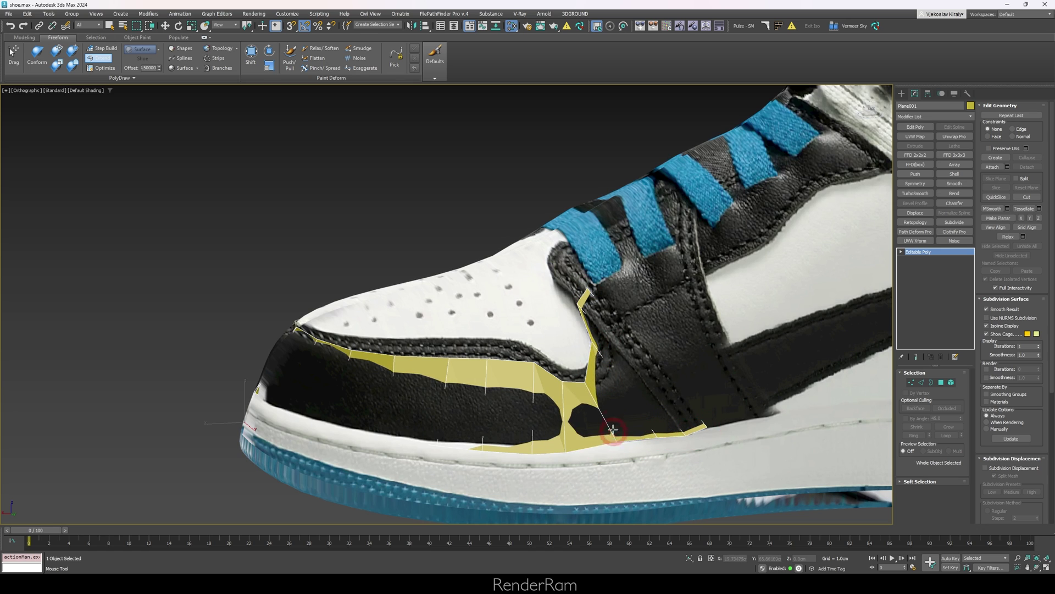
# Make the mesh see-through and move its middle vertices onto the white perforated panel's edge and the sole seam
pyautogui.hotkey('alt', 'x')
pyautogui.keyDown('ctrl'); pyautogui.keyDown('alt'); pyautogui.keyDown('shift'); pyautogui.moveTo(585, 381); pyautogui.dragTo(584, 367); pyautogui.keyUp('shift'); pyautogui.keyUp('alt'); pyautogui.keyUp('ctrl')
pyautogui.keyDown('ctrl'); pyautogui.keyDown('alt'); pyautogui.keyDown('shift'); pyautogui.moveTo(563, 446); pyautogui.dragTo(575, 443); pyautogui.keyUp('shift'); pyautogui.keyUp('alt'); pyautogui.keyUp('ctrl')
pyautogui.moveTo(563, 381)
pyautogui.keyDown('ctrl'); pyautogui.keyDown('alt'); pyautogui.keyDown('shift'); pyautogui.mouseDown()
pyautogui.moveTo(566, 367)
pyautogui.moveTo(543, 353)
pyautogui.mouseUp(); pyautogui.keyUp('shift'); pyautogui.keyUp('alt'); pyautogui.keyUp('ctrl')
pyautogui.keyDown('ctrl'); pyautogui.keyDown('alt'); pyautogui.keyDown('shift'); pyautogui.moveTo(532, 452); pyautogui.dragTo(530, 444); pyautogui.keyUp('shift'); pyautogui.keyUp('alt'); pyautogui.keyUp('ctrl')
pyautogui.keyDown('ctrl'); pyautogui.keyDown('alt'); pyautogui.keyDown('shift'); pyautogui.moveTo(486, 359); pyautogui.dragTo(514, 341); pyautogui.keyUp('shift'); pyautogui.keyUp('alt'); pyautogui.keyUp('ctrl')
pyautogui.keyDown('ctrl'); pyautogui.keyDown('alt'); pyautogui.keyDown('shift'); pyautogui.moveTo(482, 449); pyautogui.dragTo(489, 443); pyautogui.keyUp('shift'); pyautogui.keyUp('alt'); pyautogui.keyUp('ctrl')
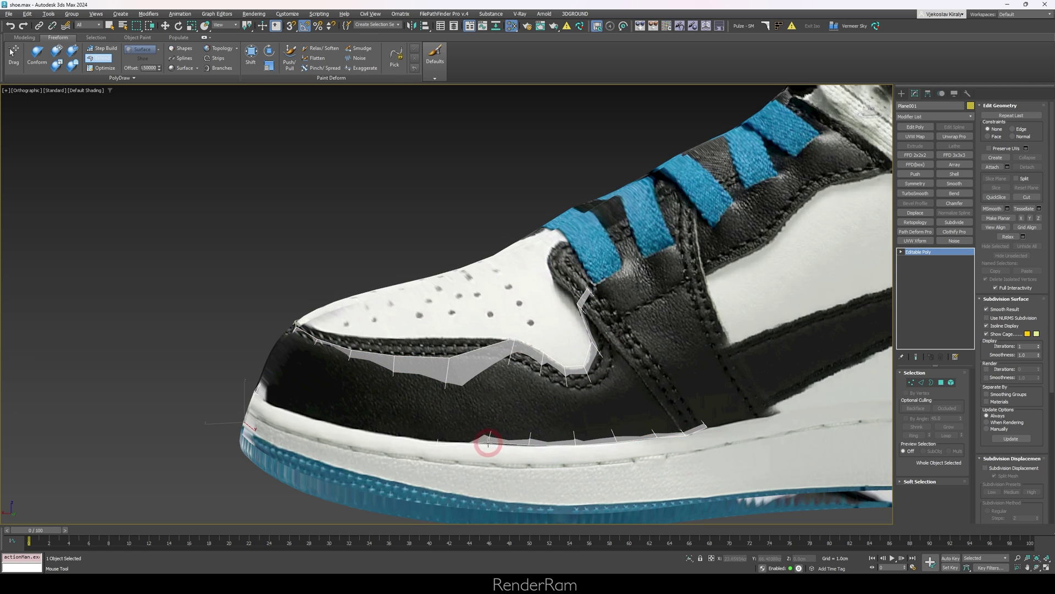
# Move the front vertices of the mirrored half onto the upper stitching line and the sole seam toward the toe
pyautogui.keyDown('ctrl'); pyautogui.keyDown('alt'); pyautogui.keyDown('shift'); pyautogui.moveTo(449, 359); pyautogui.dragTo(472, 337); pyautogui.keyUp('shift'); pyautogui.keyUp('alt'); pyautogui.keyUp('ctrl')
pyautogui.keyDown('ctrl'); pyautogui.keyDown('alt'); pyautogui.keyDown('shift'); pyautogui.moveTo(394, 353); pyautogui.dragTo(429, 346); pyautogui.keyUp('shift'); pyautogui.keyUp('alt'); pyautogui.keyUp('ctrl')
pyautogui.keyDown('alt'); pyautogui.moveTo(433, 443); pyautogui.dragTo(465, 456, button='middle'); pyautogui.keyUp('alt')
pyautogui.keyDown('ctrl'); pyautogui.keyDown('alt'); pyautogui.keyDown('shift'); pyautogui.moveTo(464, 458); pyautogui.dragTo(467, 450); pyautogui.keyUp('shift'); pyautogui.keyUp('alt'); pyautogui.keyUp('ctrl')
pyautogui.keyDown('ctrl'); pyautogui.keyDown('alt'); pyautogui.keyDown('shift'); pyautogui.moveTo(448, 362); pyautogui.dragTo(513, 345); pyautogui.keyUp('shift'); pyautogui.keyUp('alt'); pyautogui.keyUp('ctrl')
pyautogui.keyDown('ctrl'); pyautogui.keyDown('alt'); pyautogui.keyDown('shift'); pyautogui.moveTo(514, 455); pyautogui.dragTo(516, 451); pyautogui.keyUp('shift'); pyautogui.keyUp('alt'); pyautogui.keyUp('ctrl')
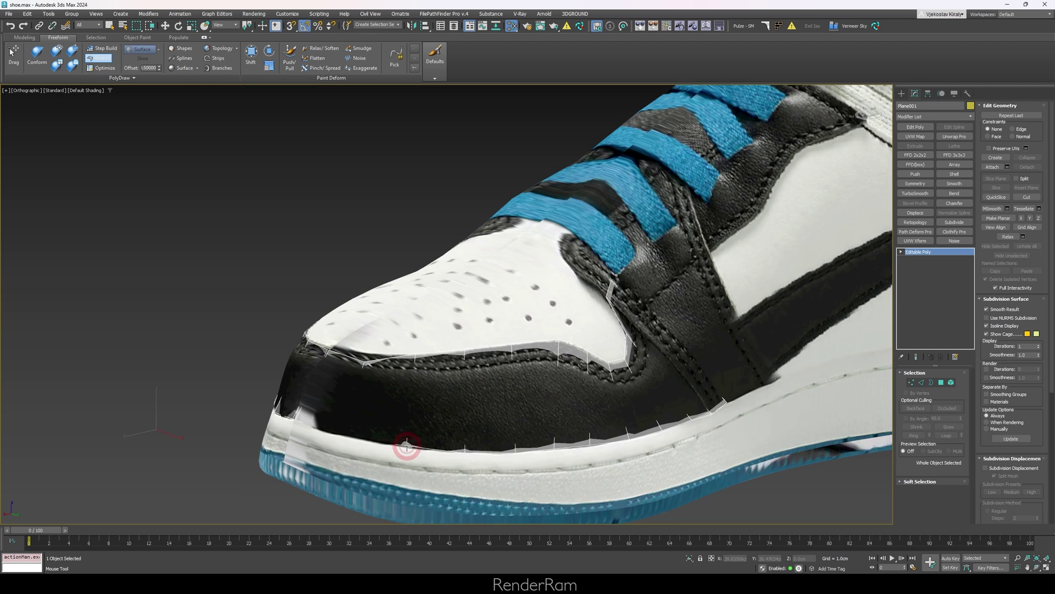
pyautogui.keyDown('alt'); pyautogui.moveTo(407, 443); pyautogui.dragTo(506, 375, button='middle'); pyautogui.keyUp('alt')
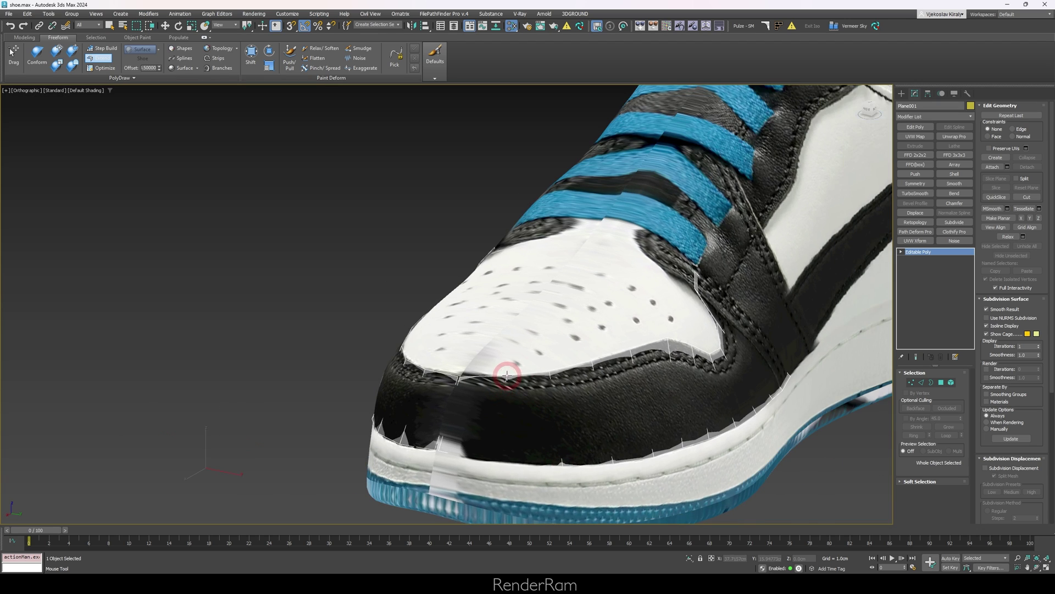
# Weld the paired vertices on the toe-cap mesh's front centre seam, raising the weld threshold
pyautogui.click(1019, 127)
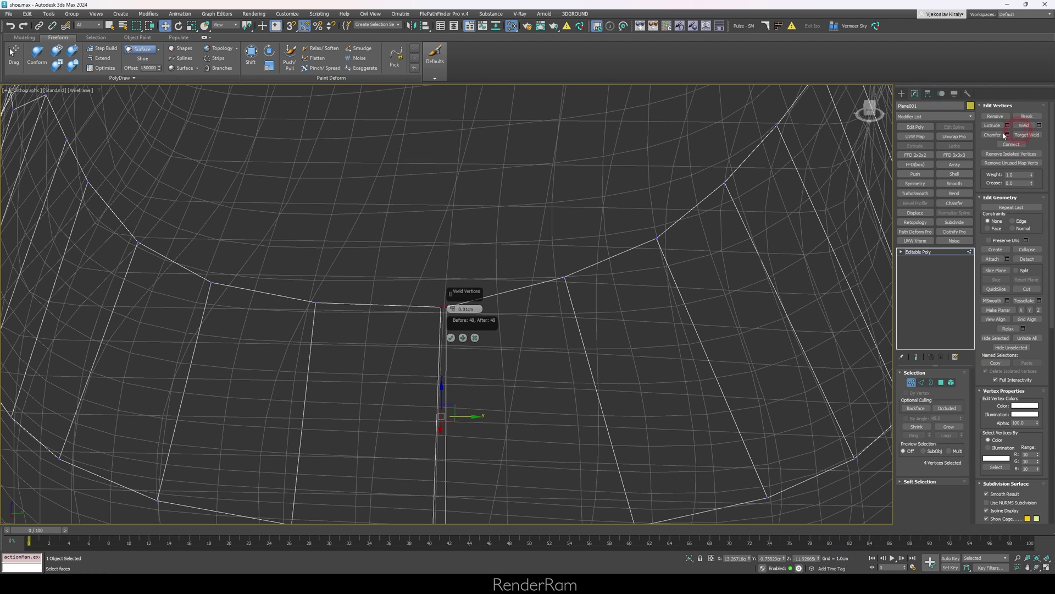
pyautogui.moveTo(454, 310); pyautogui.dragTo(451, 298)
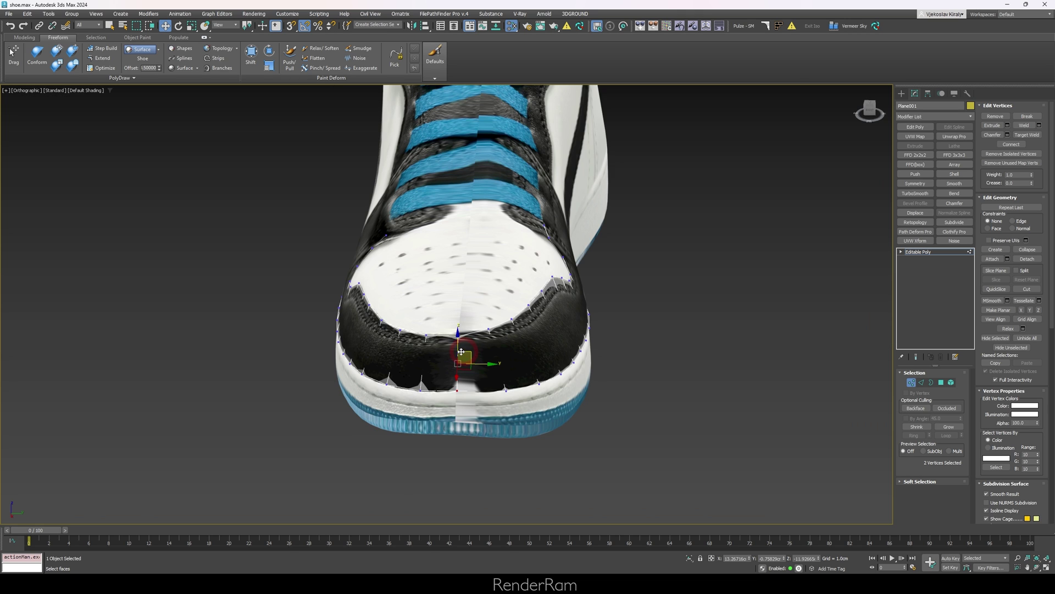
pyautogui.moveTo(527, 330)
pyautogui.keyDown('alt'); pyautogui.mouseDown(button='middle')
pyautogui.moveTo(537, 319)
pyautogui.moveTo(495, 348)
pyautogui.mouseUp(button='middle'); pyautogui.keyUp('alt')
# Insert two lengthwise edge loops along the toe-cap strip between its upper and lower borders
pyautogui.hotkey('alt', 'q')
pyautogui.keyDown('alt'); pyautogui.moveTo(422, 349); pyautogui.dragTo(290, 381, button='middle'); pyautogui.keyUp('alt')
pyautogui.hotkey('alt', 'q')
pyautogui.scroll(4, 305, 382)
pyautogui.hotkey('alt', '1')
pyautogui.click(233, 344)
pyautogui.click(231, 400)
pyautogui.hotkey('alt', 'q')
pyautogui.hotkey('alt', 'q')
pyautogui.scroll(-2, 424, 358)
# Conform the toe-cap mesh's inner vertices to the shoe surface on both sides with the Conform brush
pyautogui.rightClick(419, 356)
pyautogui.click(44, 61)
pyautogui.scroll(1, 320, 347)
pyautogui.scroll(-3, 320, 347)
pyautogui.moveTo(305, 376)
pyautogui.mouseDown()
pyautogui.moveTo(306, 358)
pyautogui.moveTo(344, 377)
pyautogui.moveTo(437, 370)
pyautogui.moveTo(512, 345)
pyautogui.mouseUp()
pyautogui.keyDown('alt'); pyautogui.moveTo(498, 357); pyautogui.dragTo(306, 365, button='middle'); pyautogui.keyUp('alt')
pyautogui.moveTo(306, 365)
pyautogui.mouseDown()
pyautogui.moveTo(343, 372)
pyautogui.moveTo(549, 341)
pyautogui.moveTo(508, 308)
pyautogui.mouseUp()
pyautogui.keyDown('alt'); pyautogui.moveTo(359, 331); pyautogui.dragTo(424, 342, button='middle'); pyautogui.keyUp('alt')
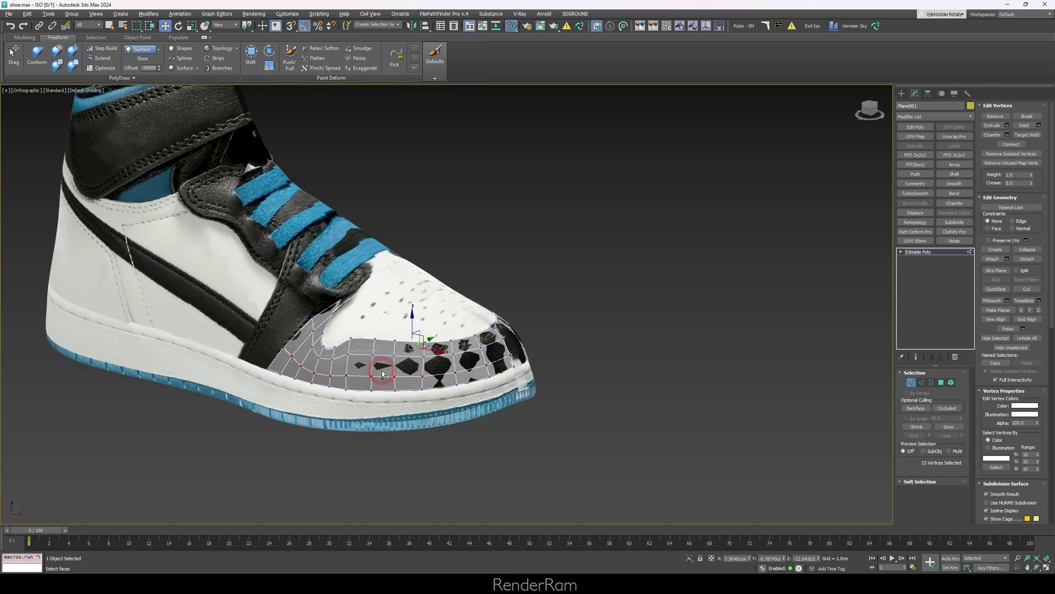
# Check the conformed toe-cap mesh in isolation and leave vertex editing
pyautogui.hotkey('alt', 'q')
pyautogui.scroll(-2, 441, 368)
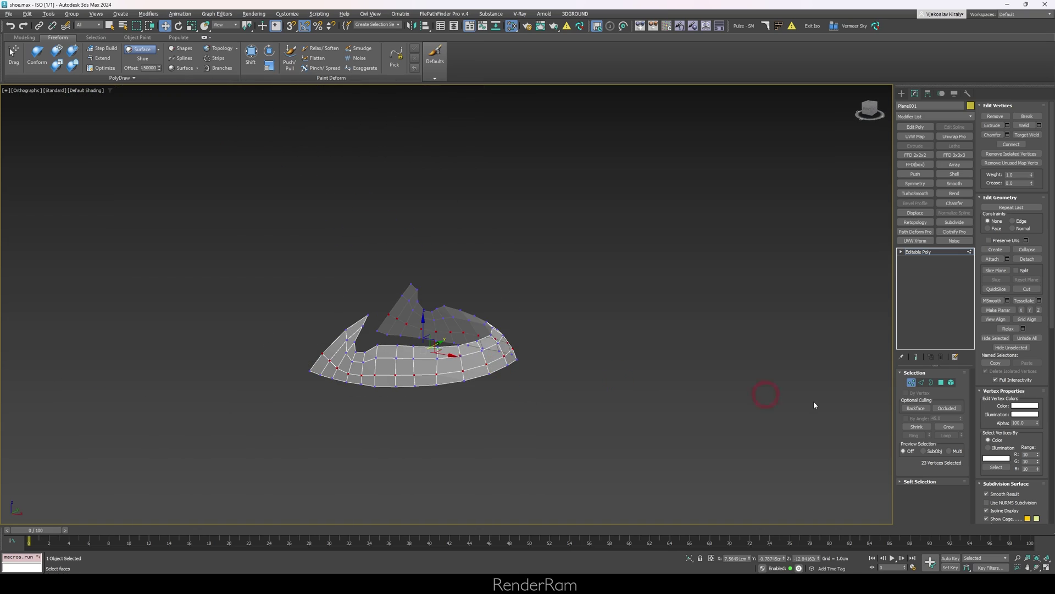
pyautogui.click(906, 379)
pyautogui.hotkey('alt', 'q')
pyautogui.click(449, 336)
pyautogui.keyDown('alt'); pyautogui.moveTo(474, 339); pyautogui.dragTo(453, 346, button='middle'); pyautogui.keyUp('alt')
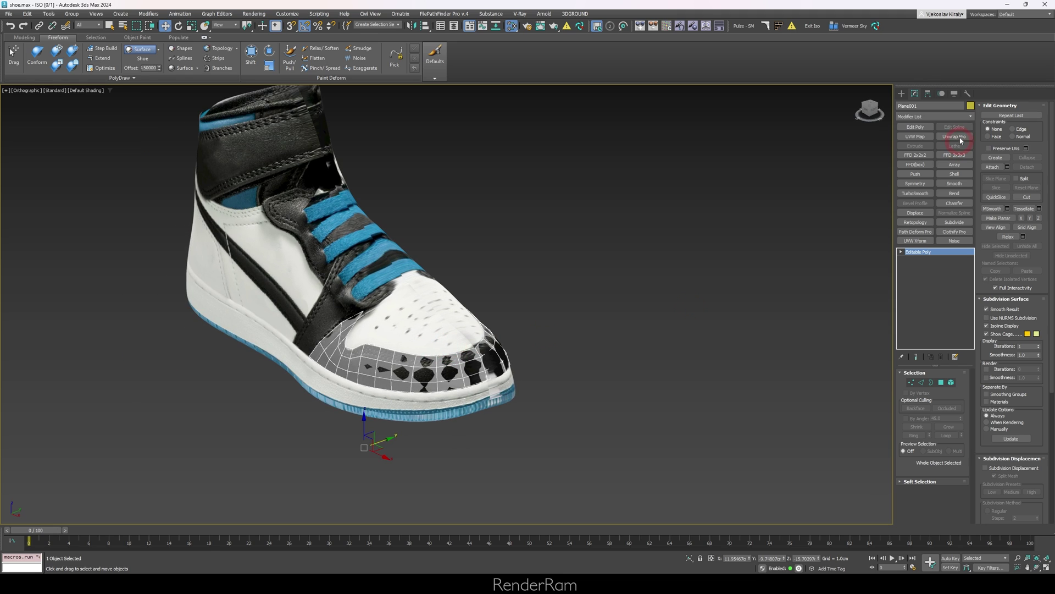
# Add an Unwrap Pro modifier to the toe-cap mesh and peel its UVs in the UV editor using LSCM
pyautogui.click(955, 136)
pyautogui.click(1026, 279)
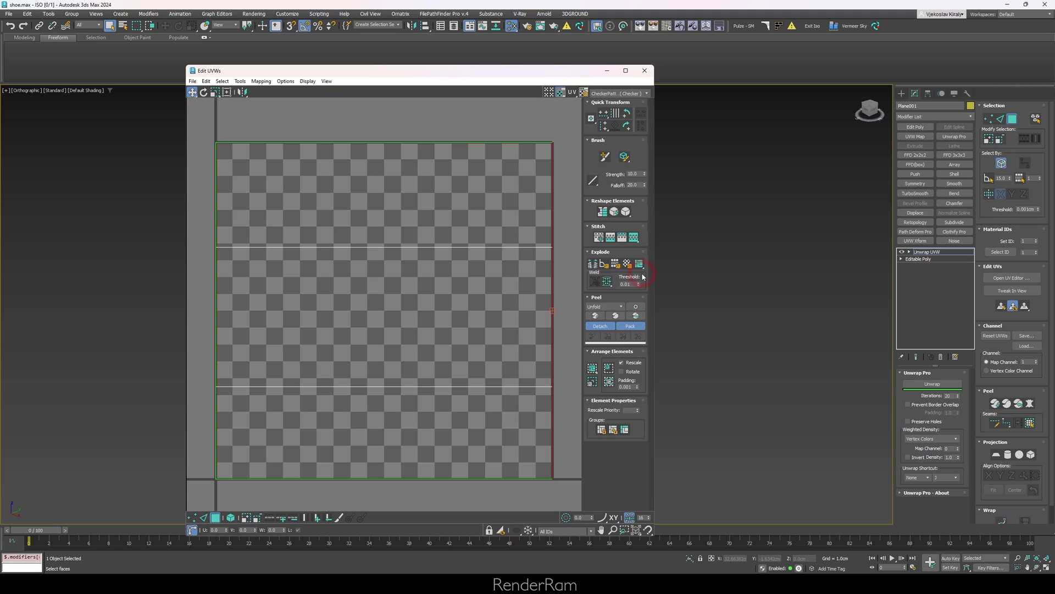
pyautogui.click(614, 306)
pyautogui.click(594, 322)
pyautogui.click(637, 318)
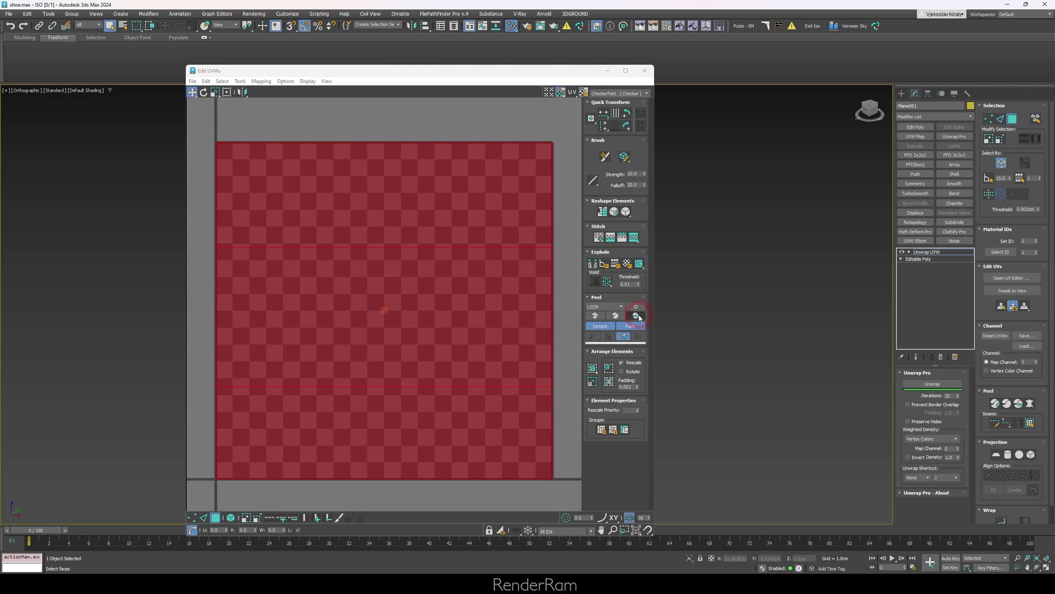
pyautogui.click(636, 316)
# Rotate and position the toe-cap UV shell as an upright U shape over the UV tile and run Unwrap Pro
pyautogui.press('e')
pyautogui.moveTo(387, 201); pyautogui.dragTo(450, 440)
pyautogui.press('w')
pyautogui.moveTo(422, 405); pyautogui.dragTo(437, 358)
pyautogui.click(937, 385)
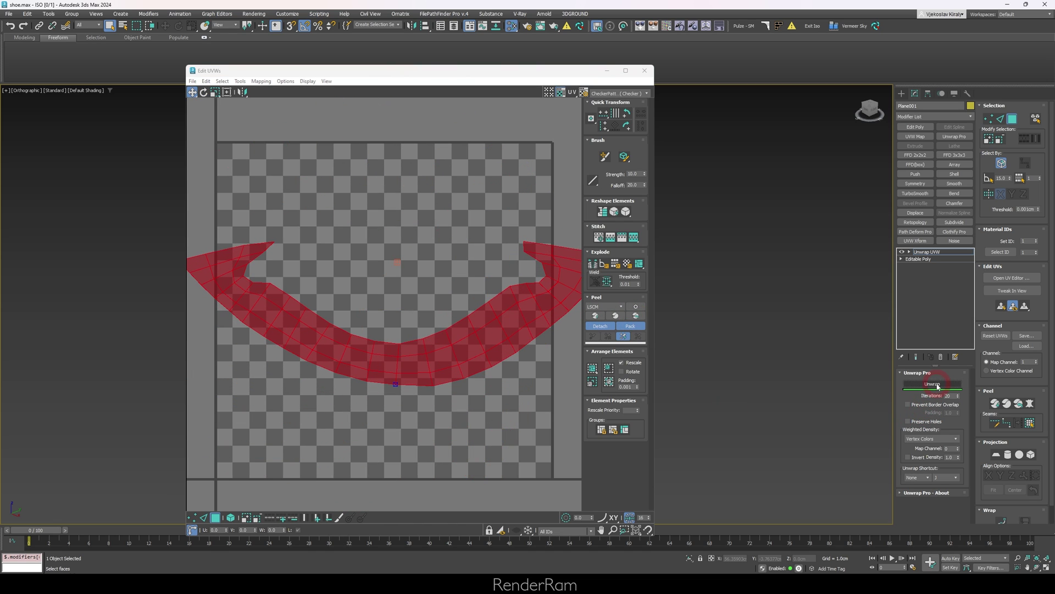
# Place the UV to Mesh script dialog over the viewport and review the toe cap's UV layout in the UV editor
pyautogui.moveTo(1, 160); pyautogui.dragTo(474, 155)
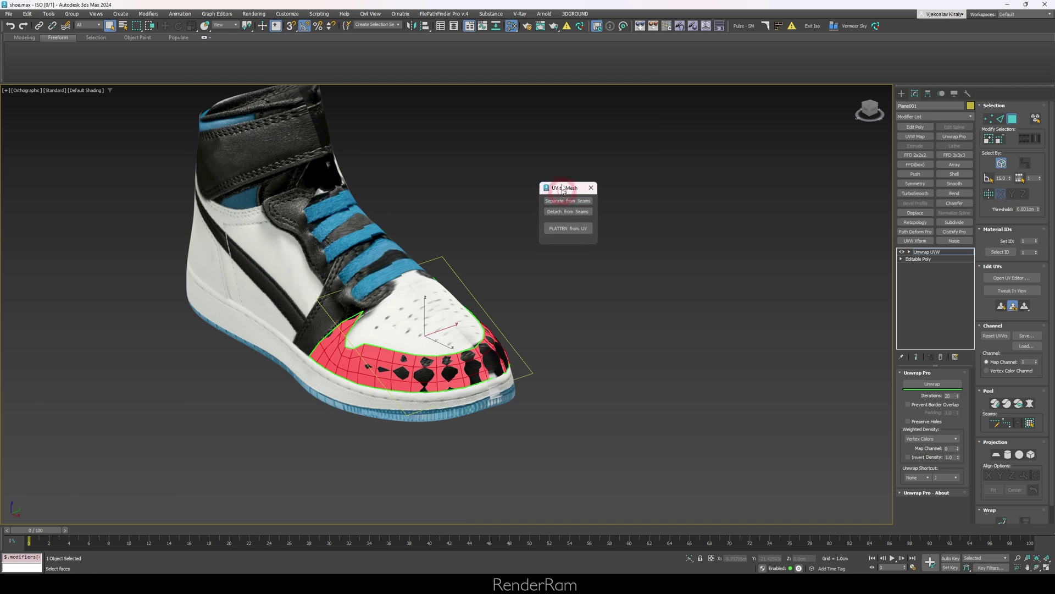
pyautogui.click(482, 160)
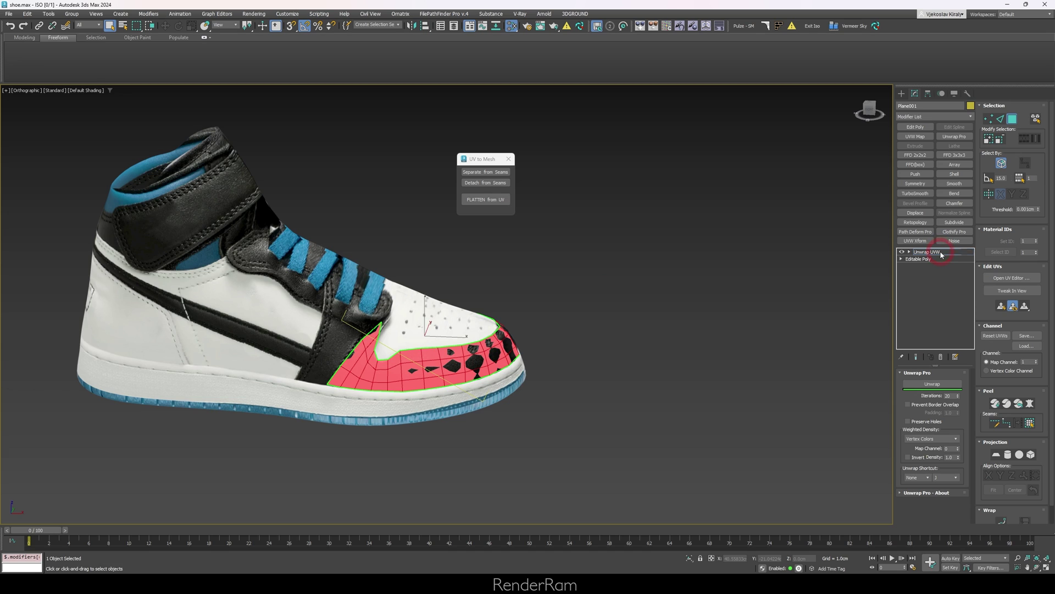
pyautogui.click(758, 261)
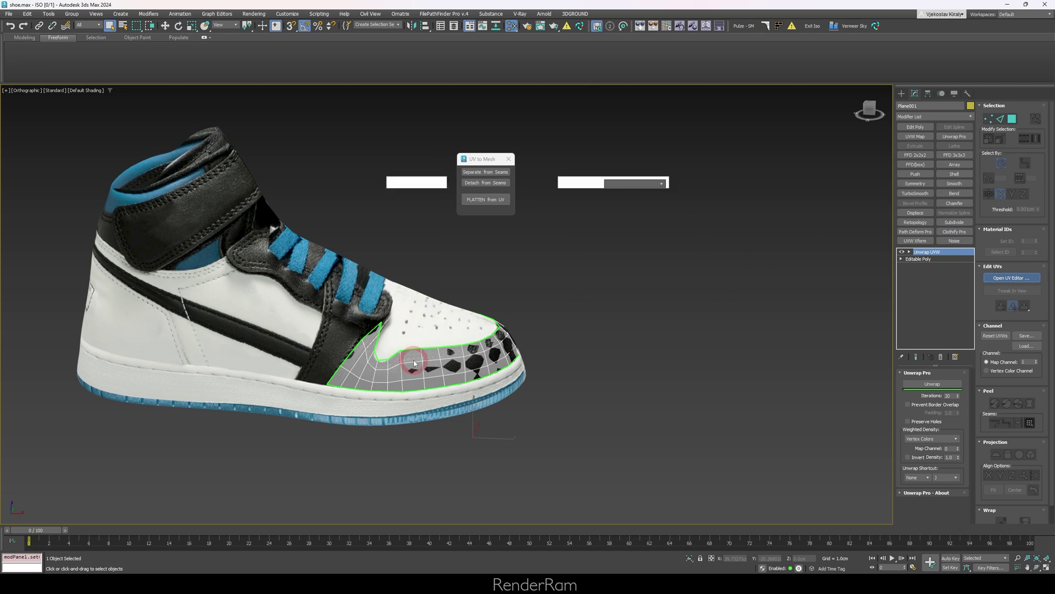
pyautogui.hotkey('ctrl', 'e')
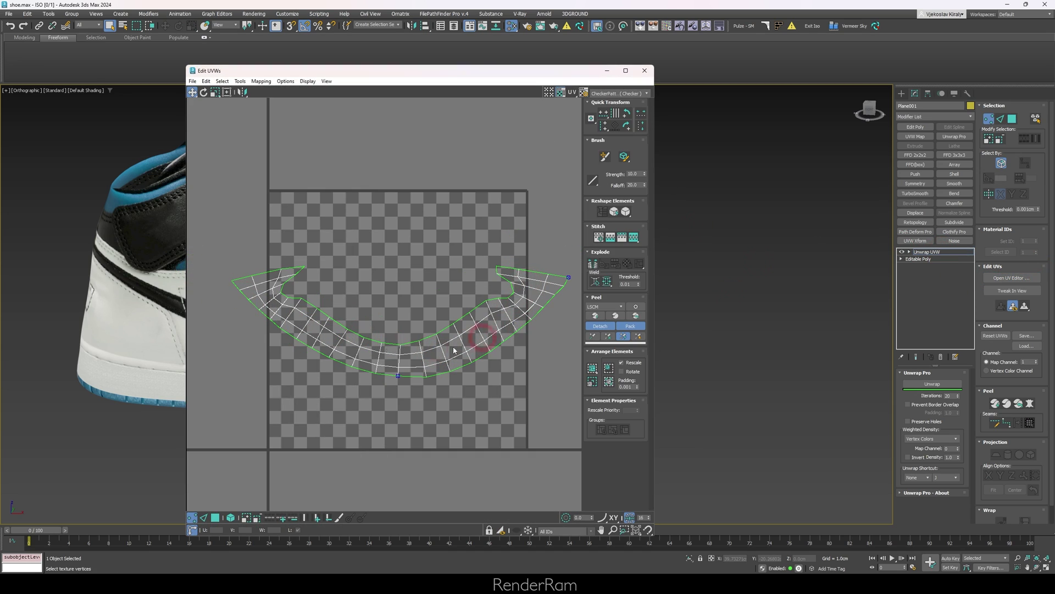
pyautogui.click(644, 72)
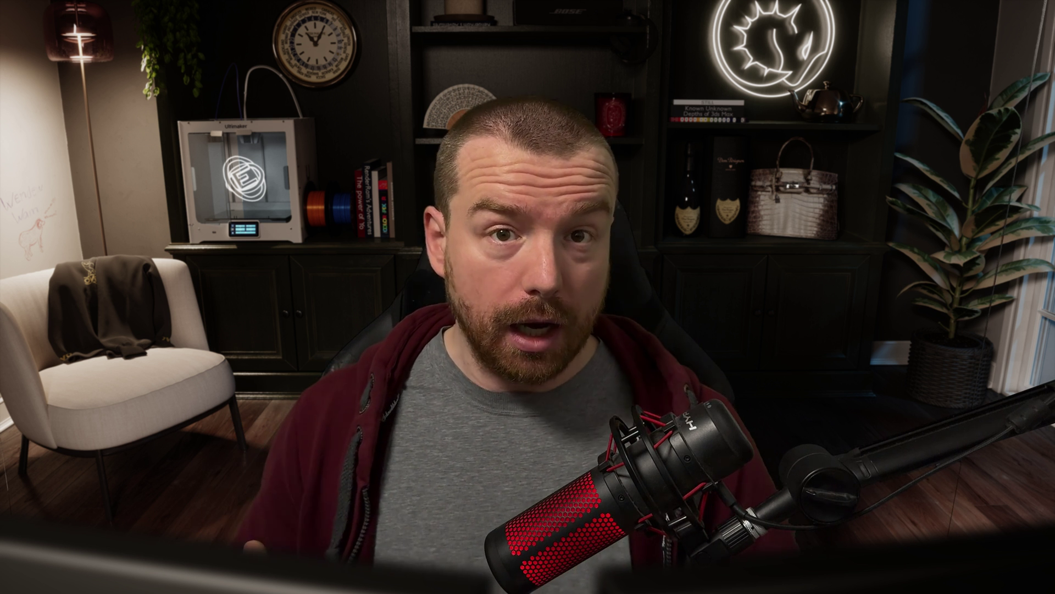
# Flatten the toe-cap mesh from its UVs with UV to Mesh and set the Morpher target amount to 122
pyautogui.click(493, 202)
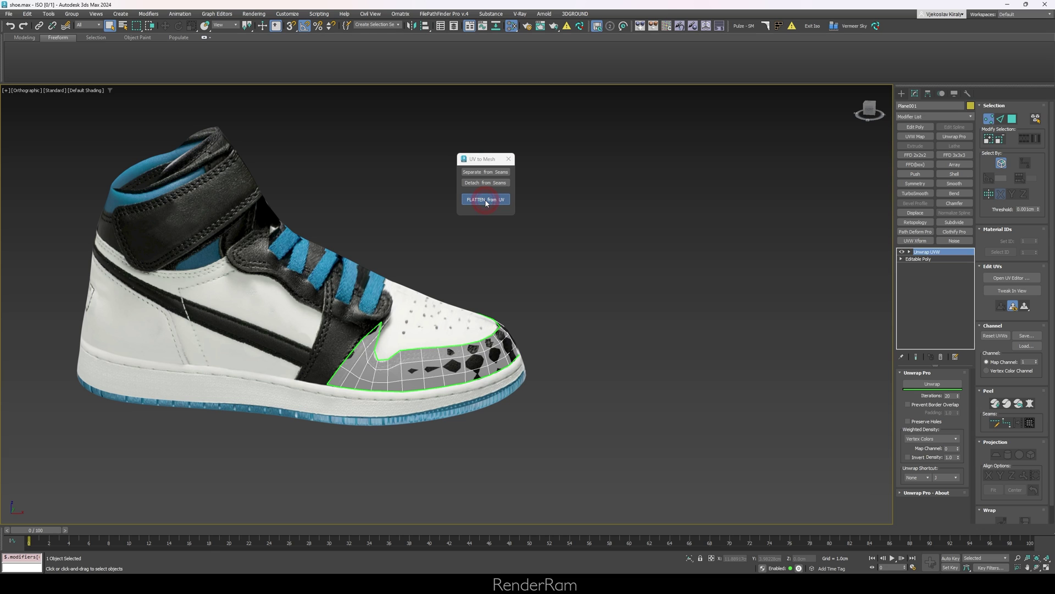
pyautogui.moveTo(632, 345); pyautogui.dragTo(502, 355, button='middle')
pyautogui.click(928, 242)
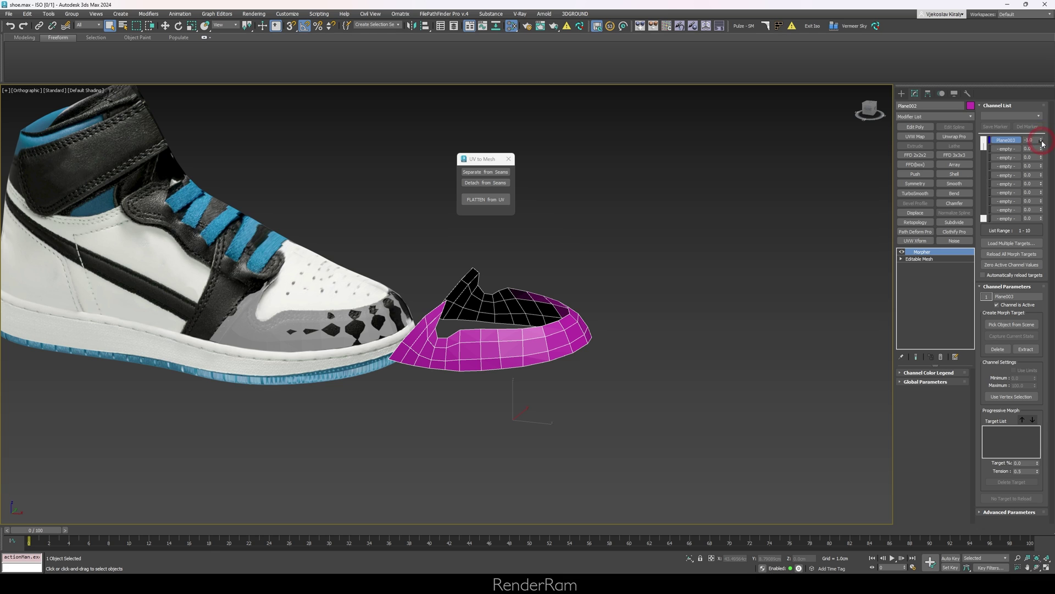
pyautogui.moveTo(1042, 142); pyautogui.dragTo(1042, 99)
pyautogui.keyDown('alt'); pyautogui.moveTo(659, 308); pyautogui.dragTo(548, 442, button='middle'); pyautogui.keyUp('alt')
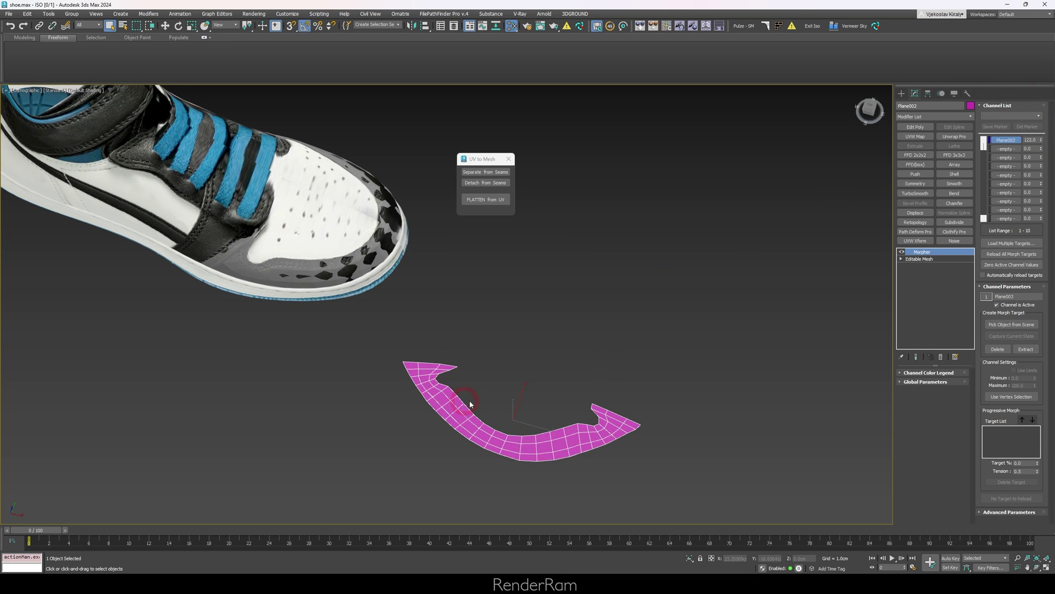
# Compare the flattened toe-cap pattern with the shoe's black toe panel and its stitching from several angles
pyautogui.scroll(2, 465, 404)
pyautogui.keyDown('alt'); pyautogui.moveTo(661, 432); pyautogui.dragTo(448, 318, button='middle'); pyautogui.keyUp('alt')
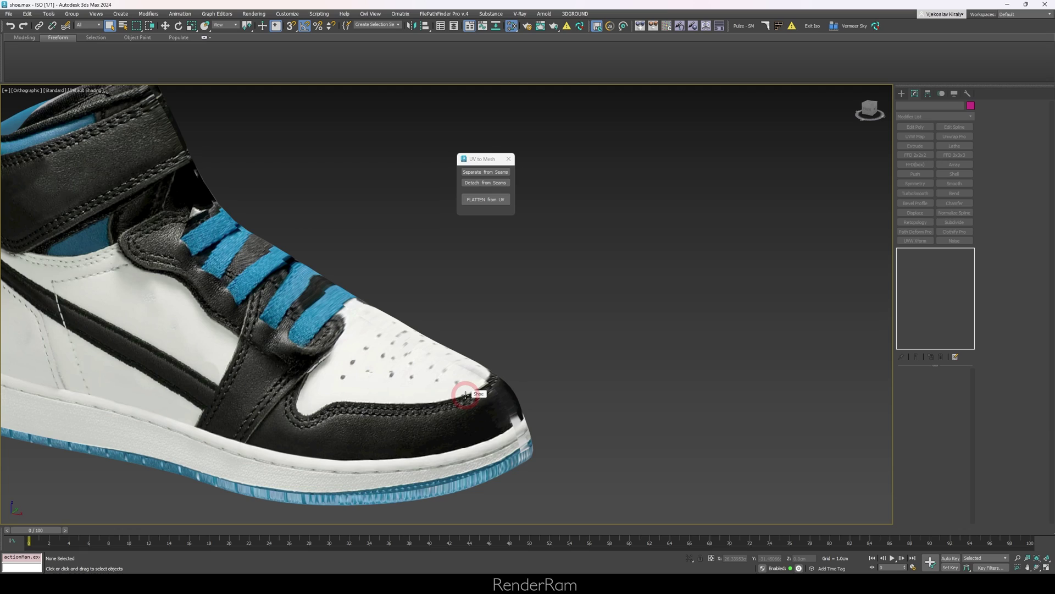
pyautogui.moveTo(471, 389); pyautogui.dragTo(382, 296, button='middle')
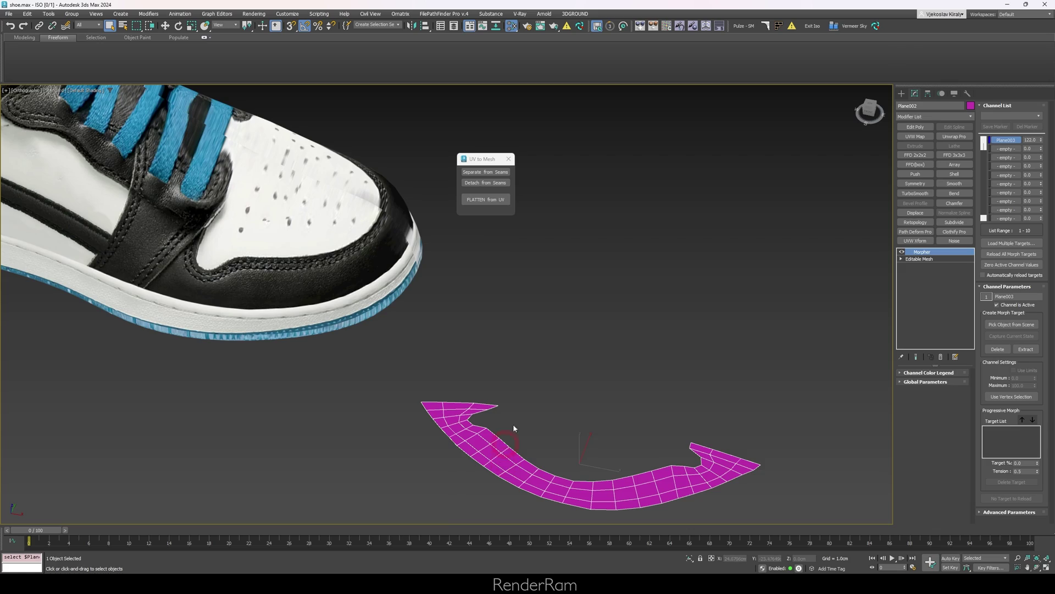
pyautogui.moveTo(514, 426); pyautogui.dragTo(414, 379, button='middle')
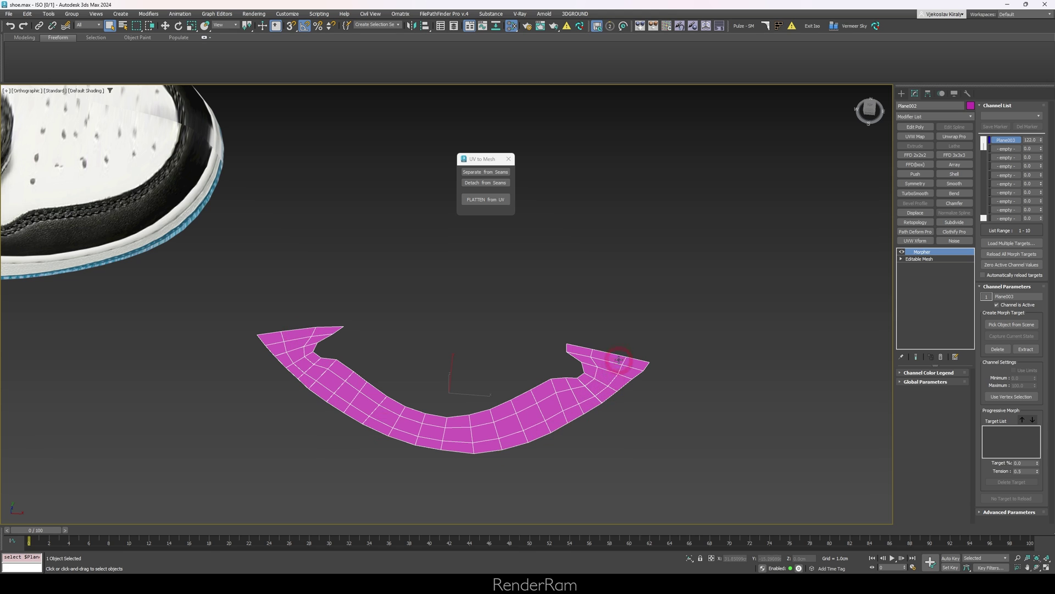
pyautogui.keyDown('alt'); pyautogui.moveTo(473, 416); pyautogui.dragTo(500, 346, button='middle'); pyautogui.keyUp('alt')
pyautogui.keyDown('alt'); pyautogui.moveTo(500, 358); pyautogui.dragTo(465, 407, button='middle'); pyautogui.keyUp('alt')
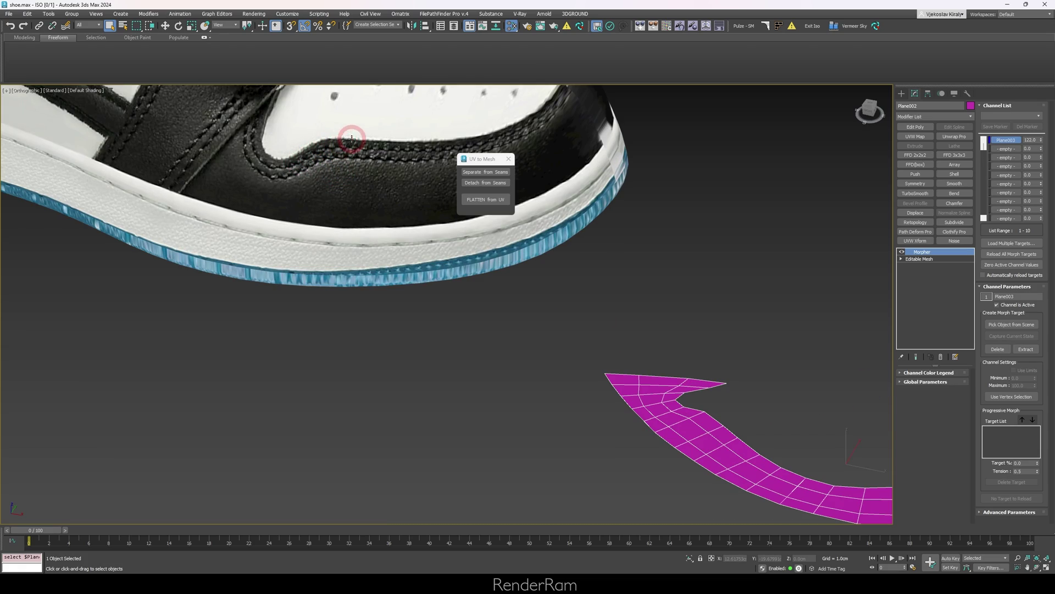
pyautogui.keyDown('alt'); pyautogui.moveTo(408, 196); pyautogui.dragTo(261, 285, button='middle'); pyautogui.keyUp('alt')
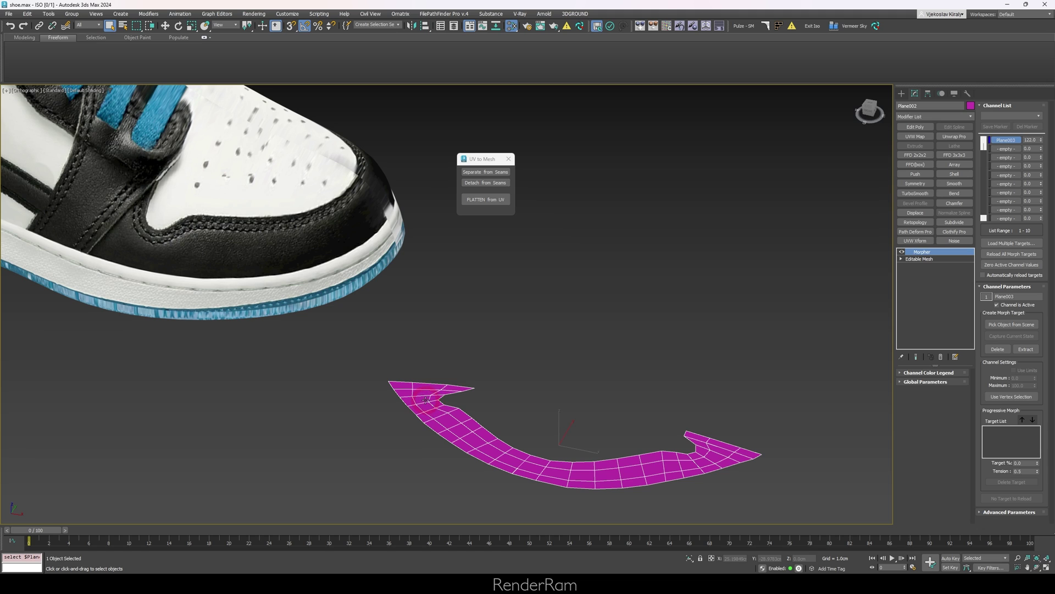
pyautogui.keyDown('alt'); pyautogui.moveTo(316, 326); pyautogui.dragTo(408, 352, button='middle'); pyautogui.keyUp('alt')
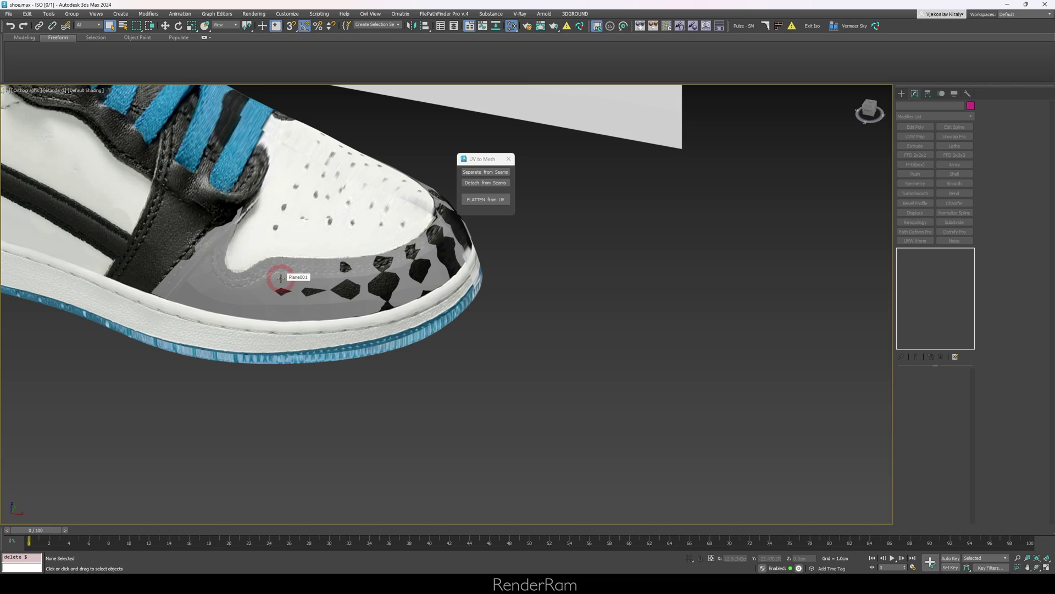
# Select the toe-cap mesh and examine the projected shoe texture on it in isolation
pyautogui.click(281, 278)
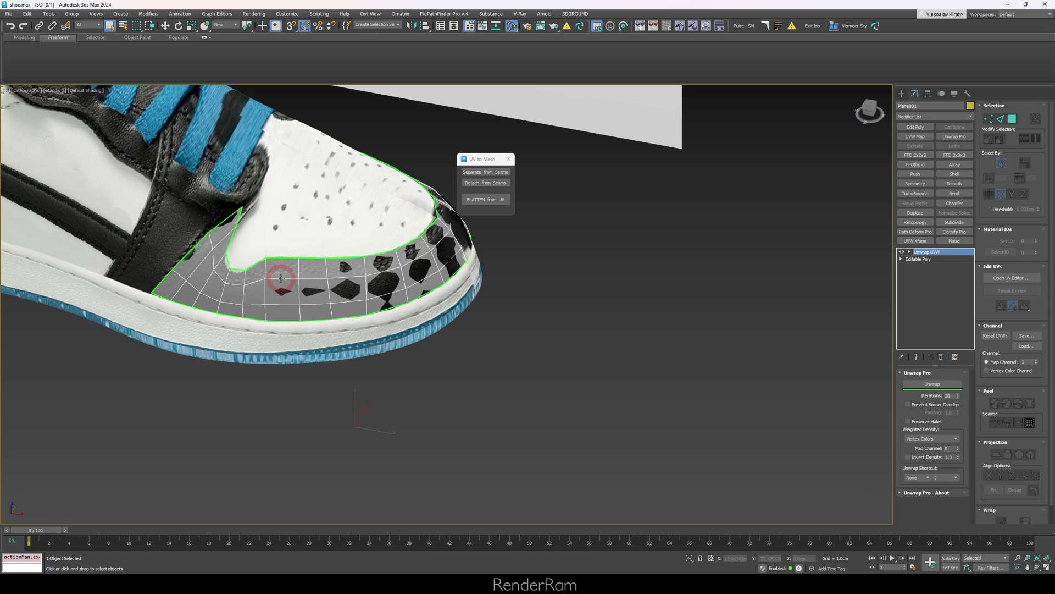
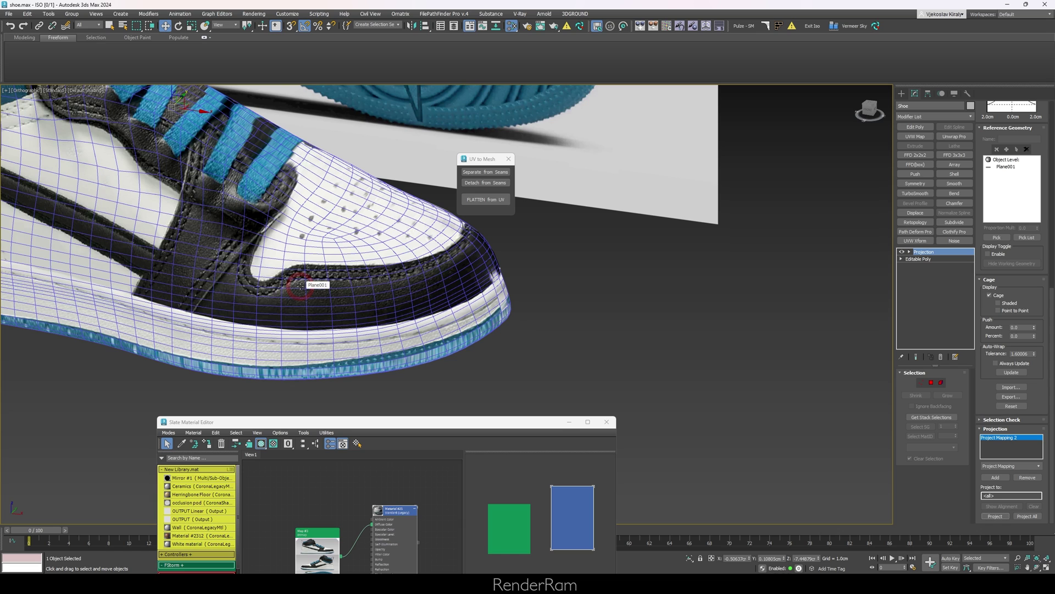
pyautogui.click(299, 286)
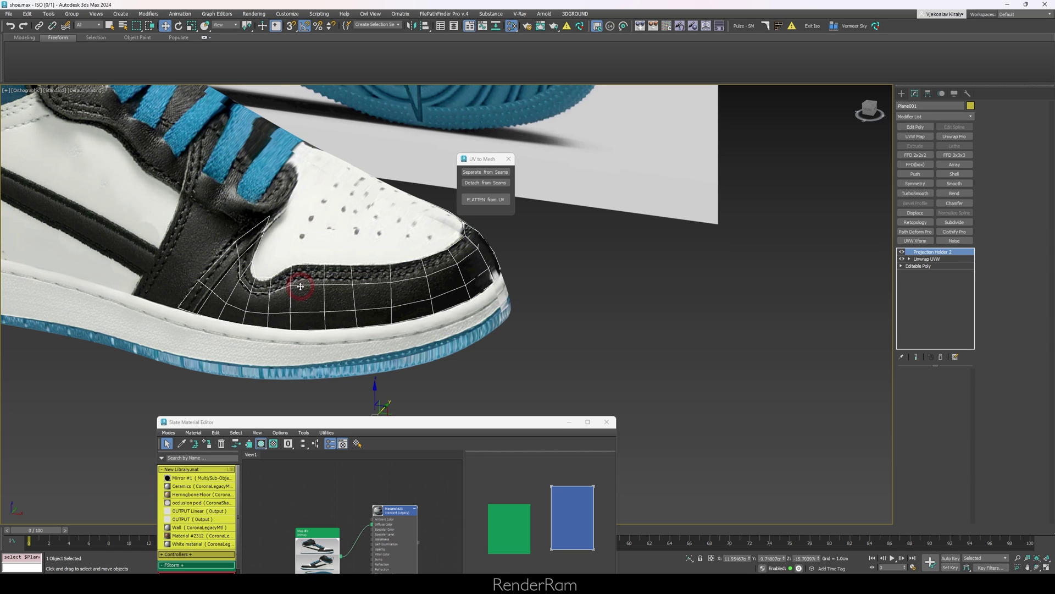
pyautogui.hotkey('alt', 'q')
pyautogui.hotkey('alt', 'q')
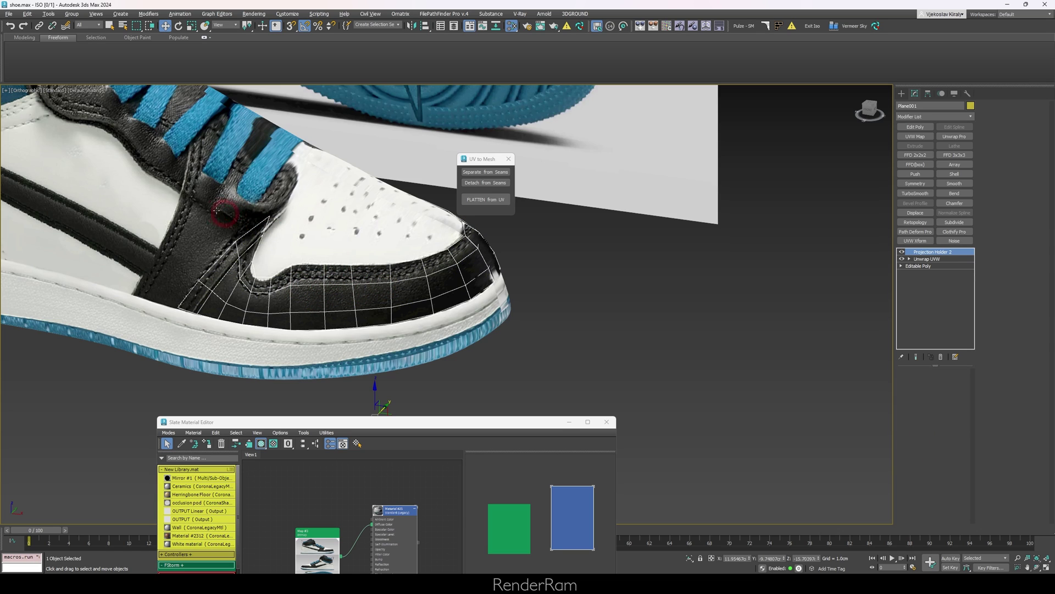
pyautogui.moveTo(284, 185); pyautogui.dragTo(332, 247, button='middle')
pyautogui.scroll(-3, 200, 249)
pyautogui.hotkey('alt', 'q')
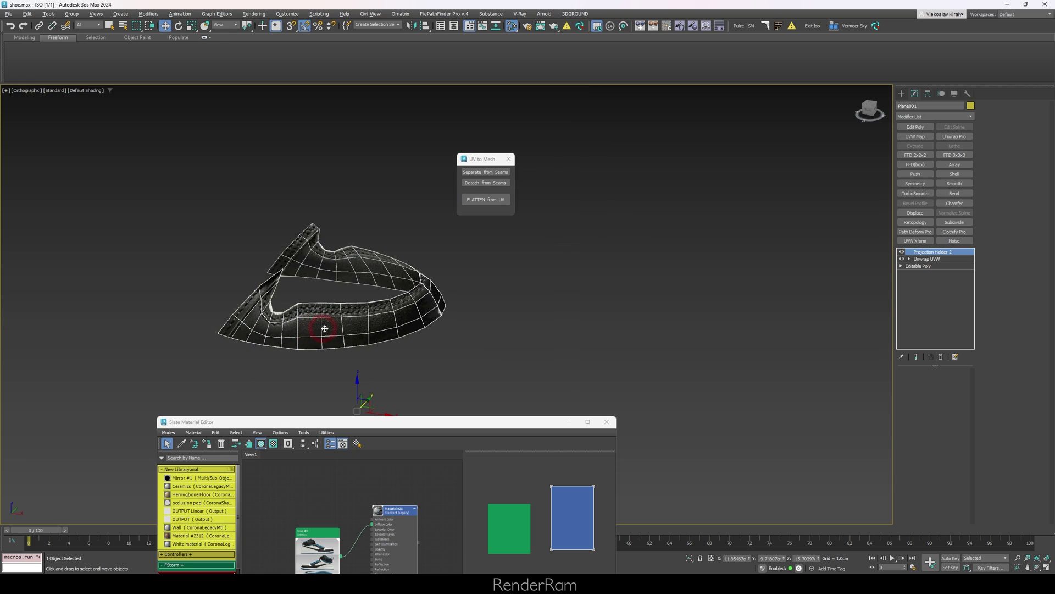
pyautogui.keyDown('alt'); pyautogui.moveTo(385, 319); pyautogui.dragTo(271, 295, button='middle'); pyautogui.keyUp('alt')
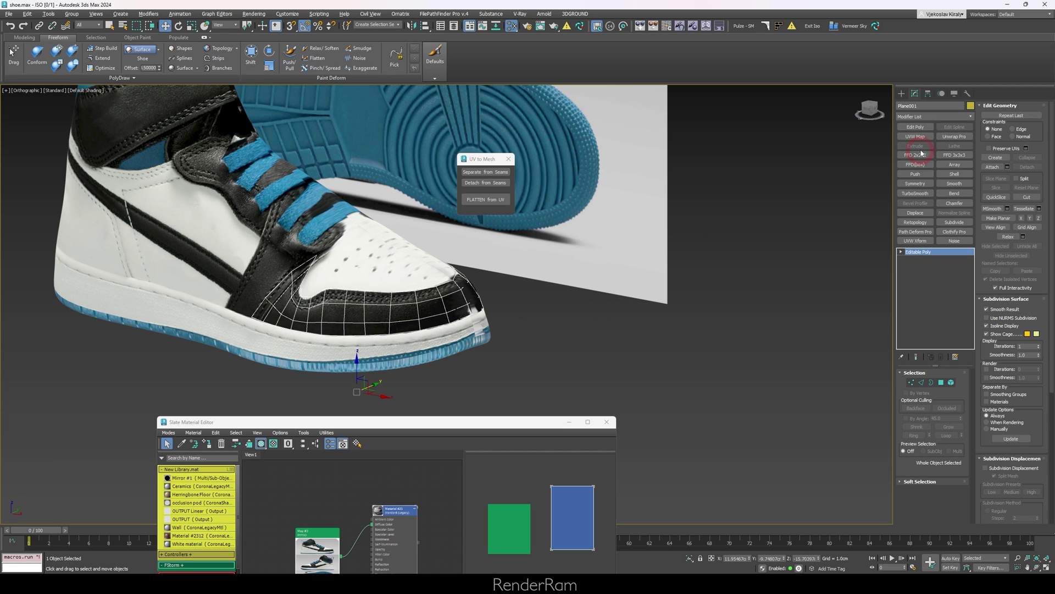
# Add an Unwrap Pro modifier to the textured toe-cap mesh, opening its UV editor with the Slate Material Editor in front
pyautogui.click(954, 138)
pyautogui.click(1014, 279)
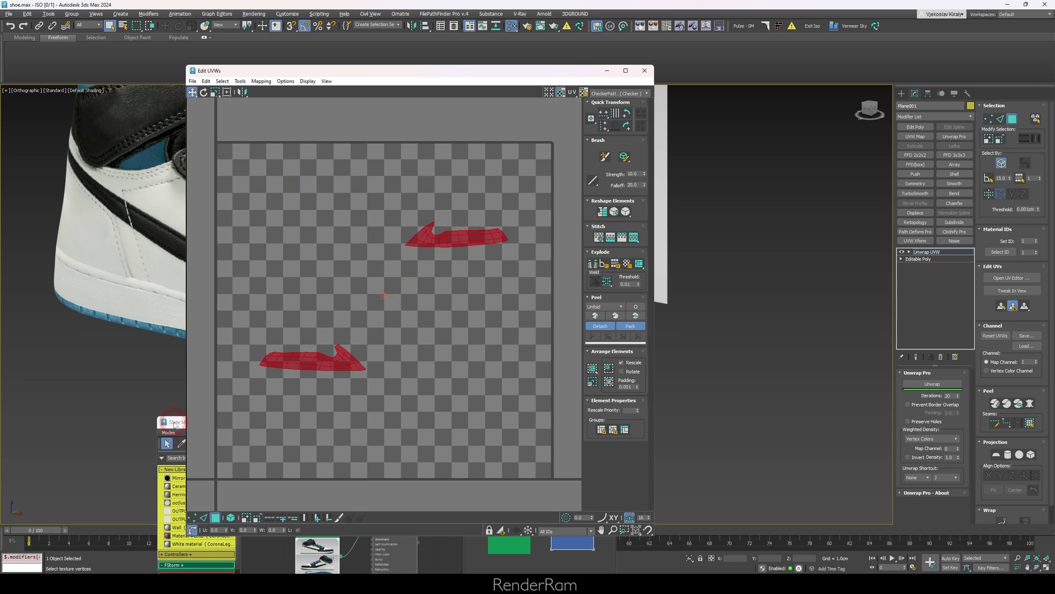
pyautogui.click(175, 424)
pyautogui.moveTo(306, 428); pyautogui.dragTo(338, 282)
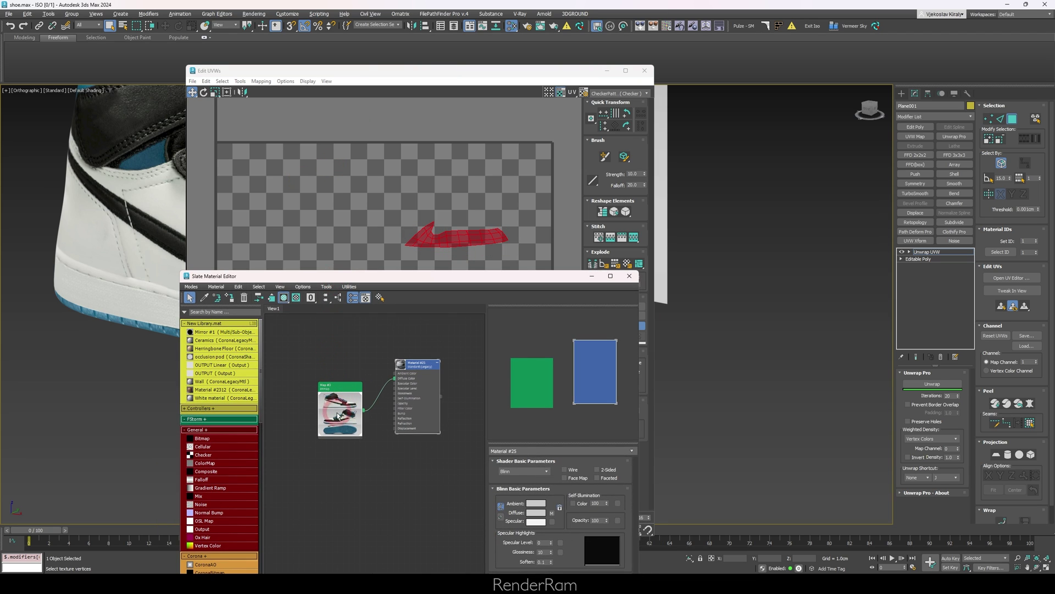
# Duplicate the shoe material together with its bitmap and set the copied bitmap's map channel to 2
pyautogui.moveTo(416, 283); pyautogui.dragTo(213, 340)
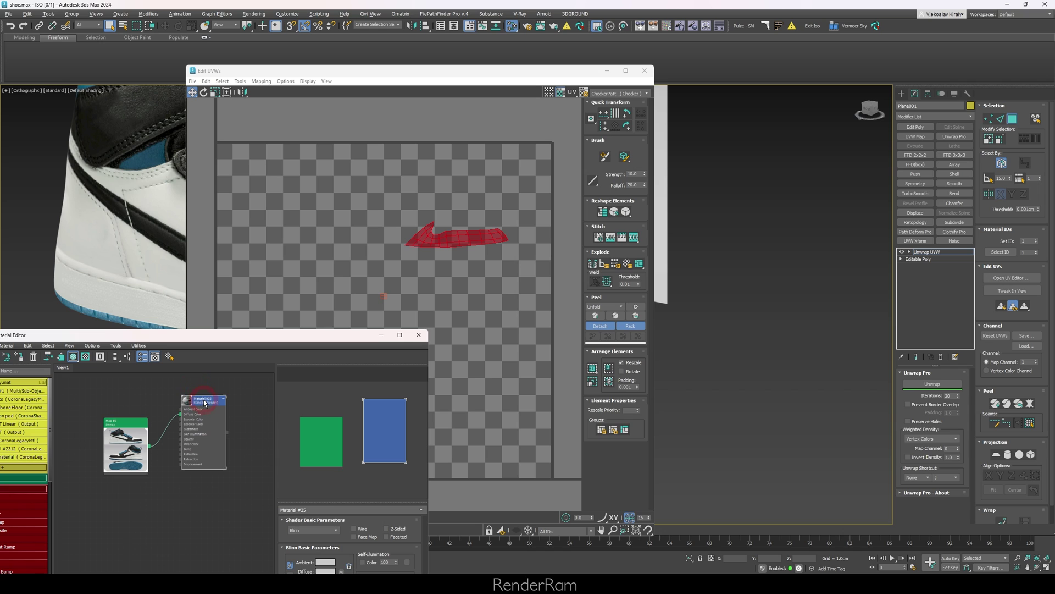
pyautogui.moveTo(204, 400)
pyautogui.keyDown('shift'); pyautogui.mouseDown()
pyautogui.moveTo(196, 497)
pyautogui.moveTo(204, 488)
pyautogui.mouseUp(); pyautogui.keyUp('shift')
pyautogui.doubleClick(110, 512)
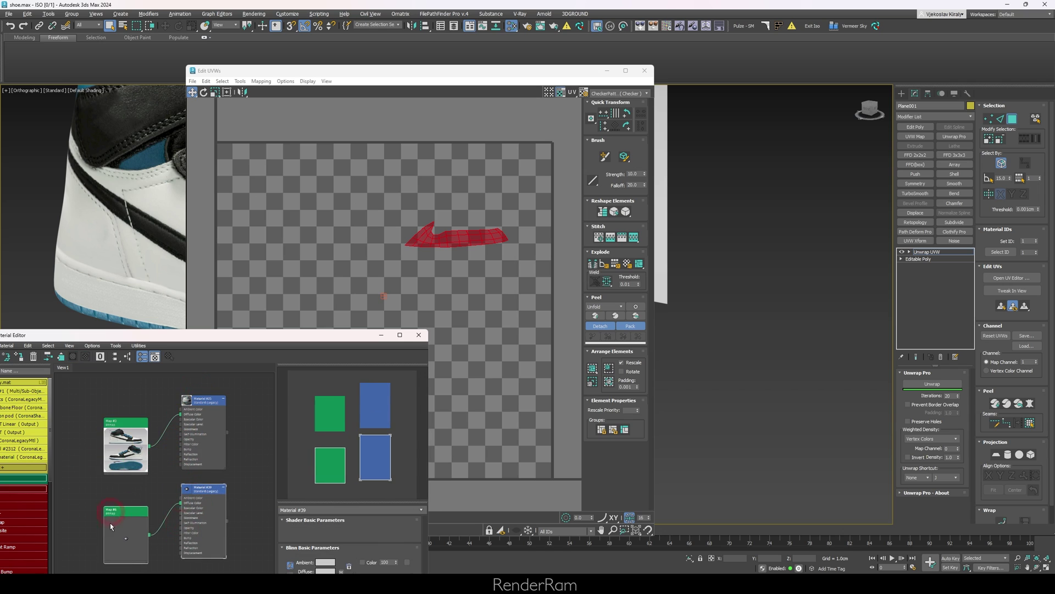
pyautogui.doubleClick(112, 519)
pyautogui.click(225, 337)
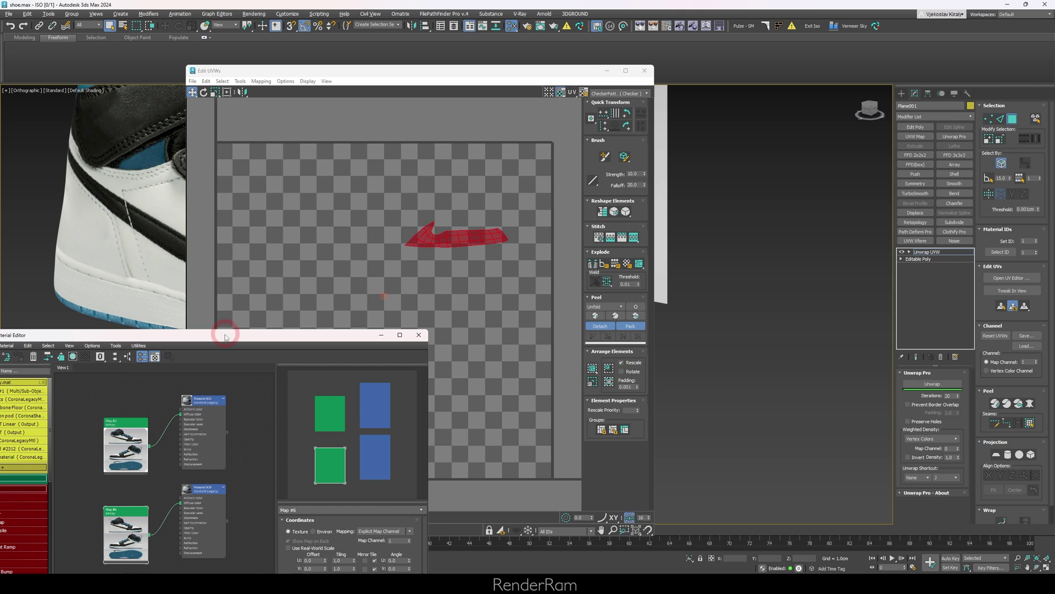
pyautogui.moveTo(226, 336); pyautogui.dragTo(350, 174)
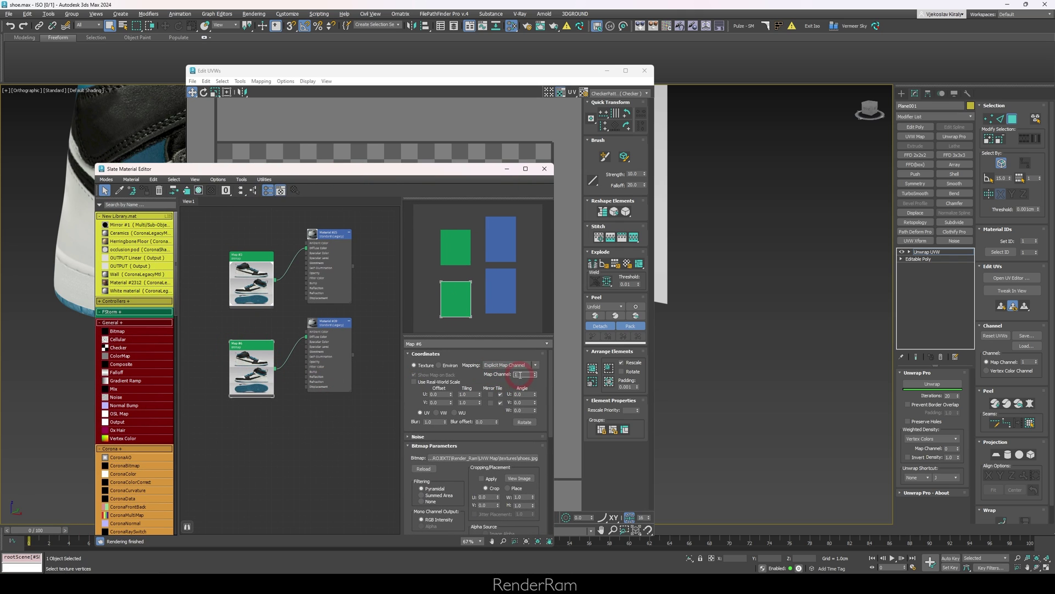
pyautogui.moveTo(455, 178); pyautogui.dragTo(261, 409)
pyautogui.click(510, 146)
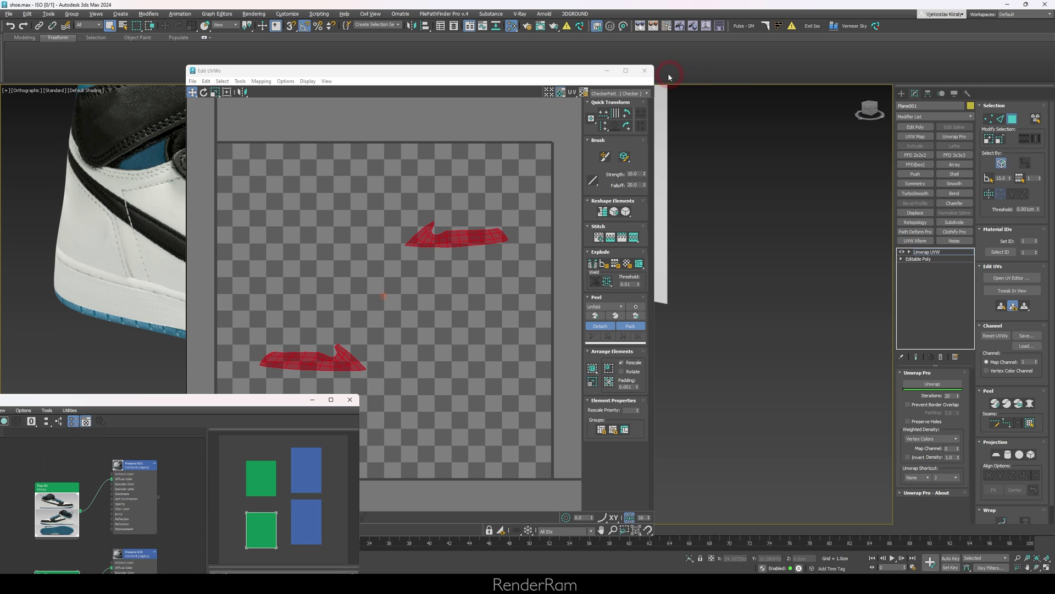
# Close the UV editor, isolate the toe-cap mesh and move its existing UVs to map channel 2
pyautogui.click(644, 70)
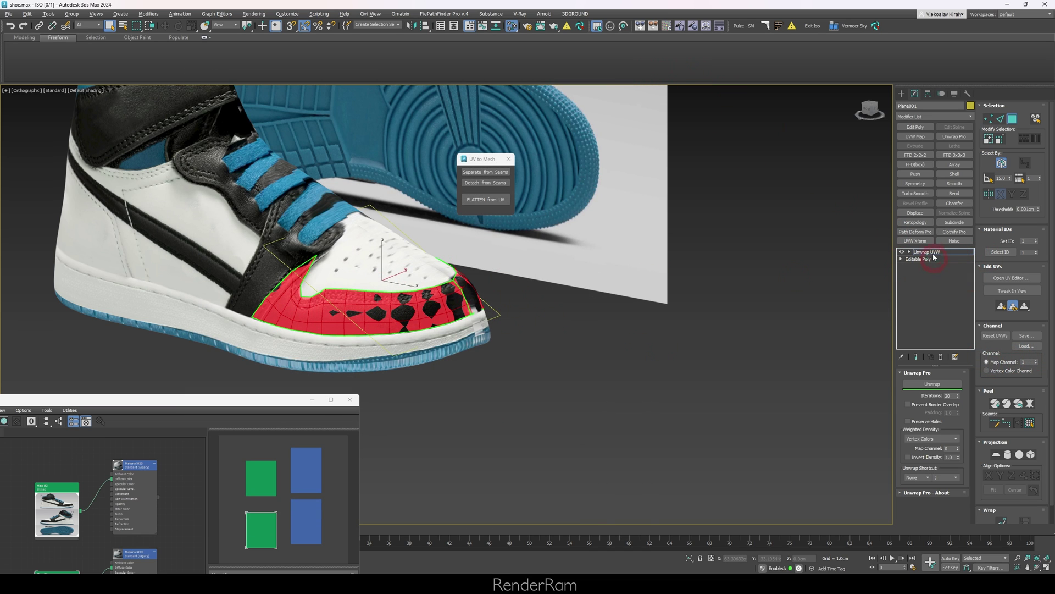
pyautogui.scroll(5, 350, 313)
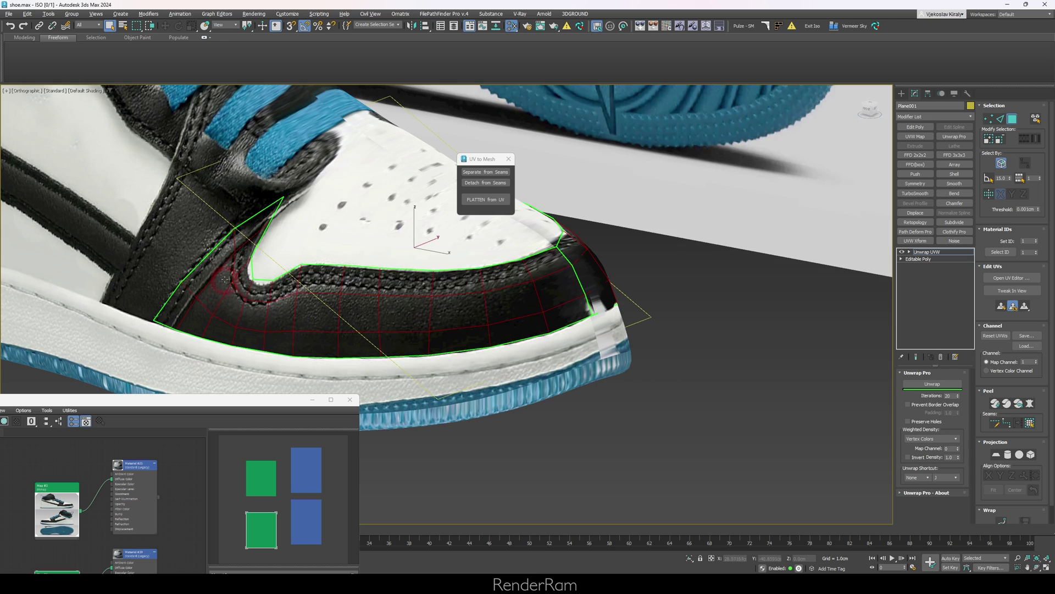
pyautogui.hotkey('alt', 'q')
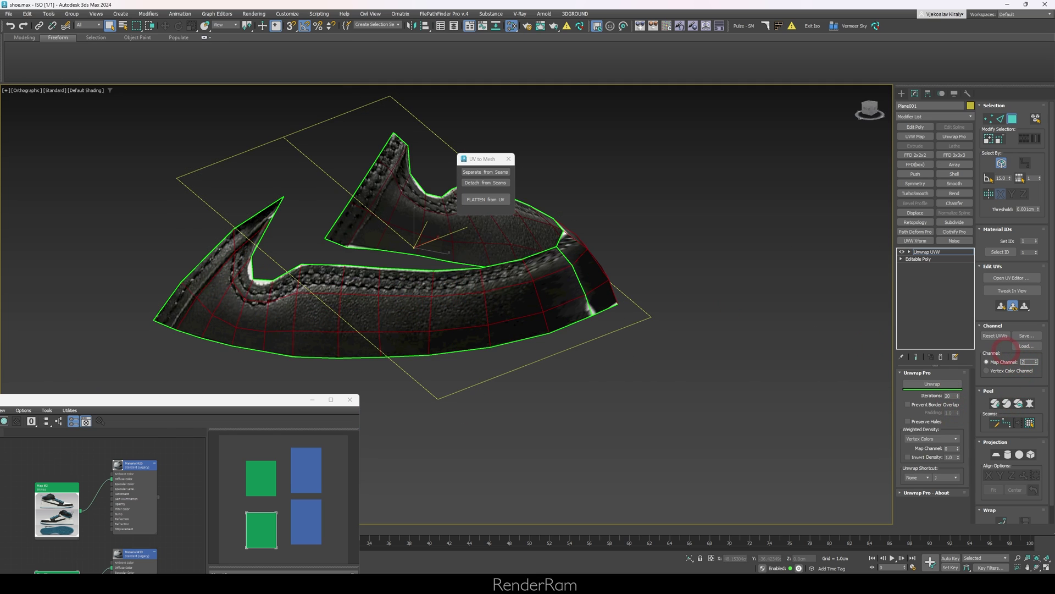
pyautogui.press('Return')
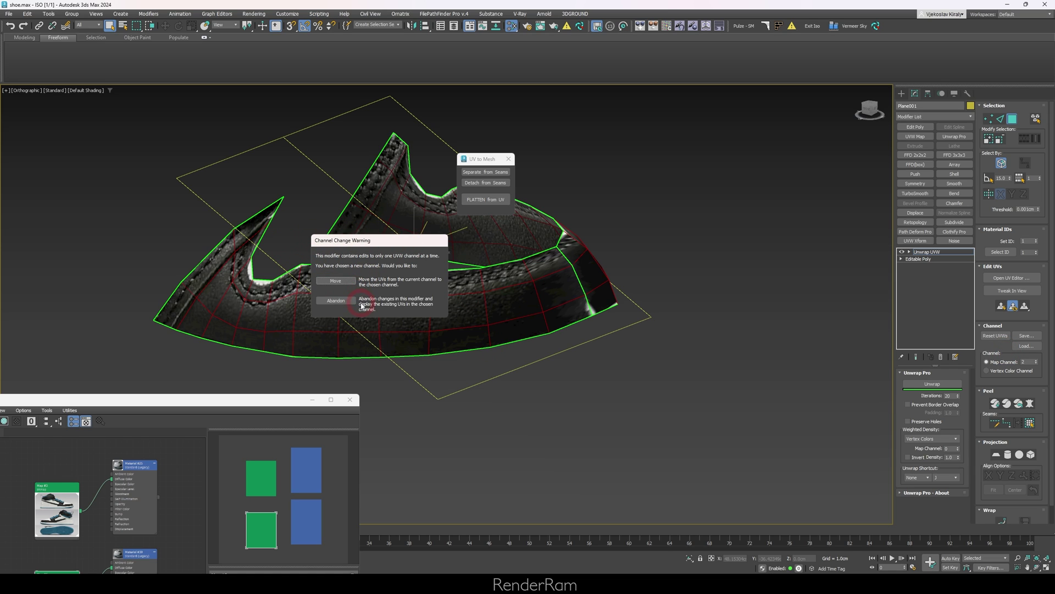
pyautogui.click(335, 281)
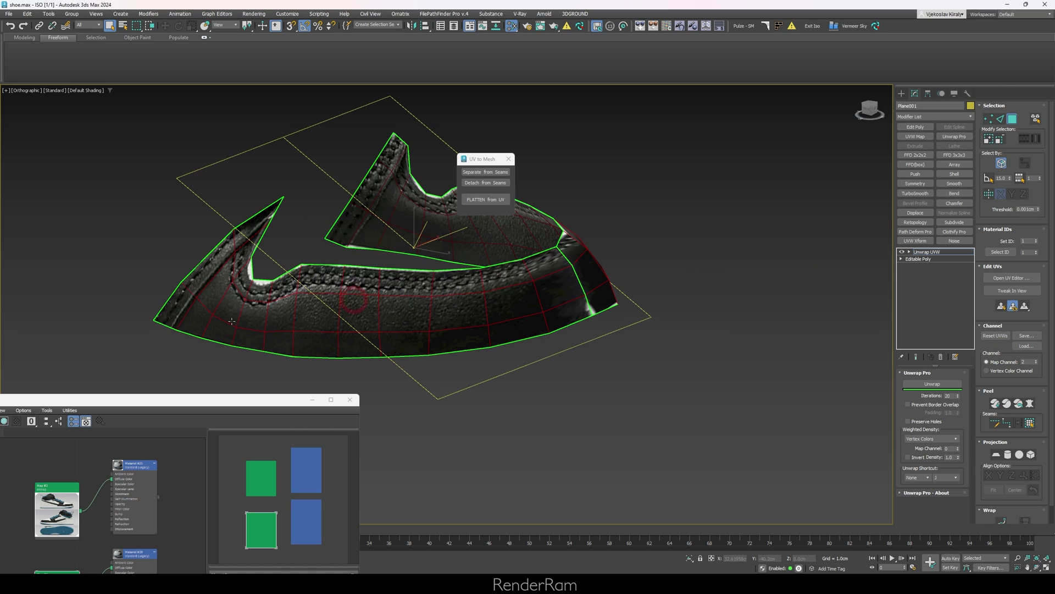
# Convert the isolated toe-cap mesh with its unwrap modifier to an editable poly
pyautogui.scroll(-3, 441, 335)
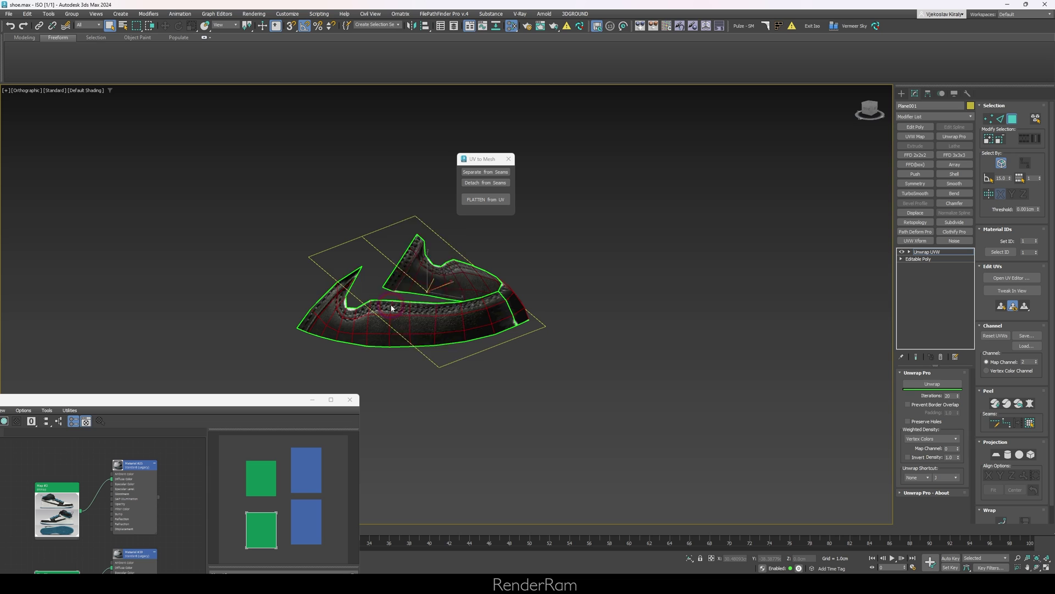
pyautogui.rightClick(392, 302)
pyautogui.moveTo(457, 406)
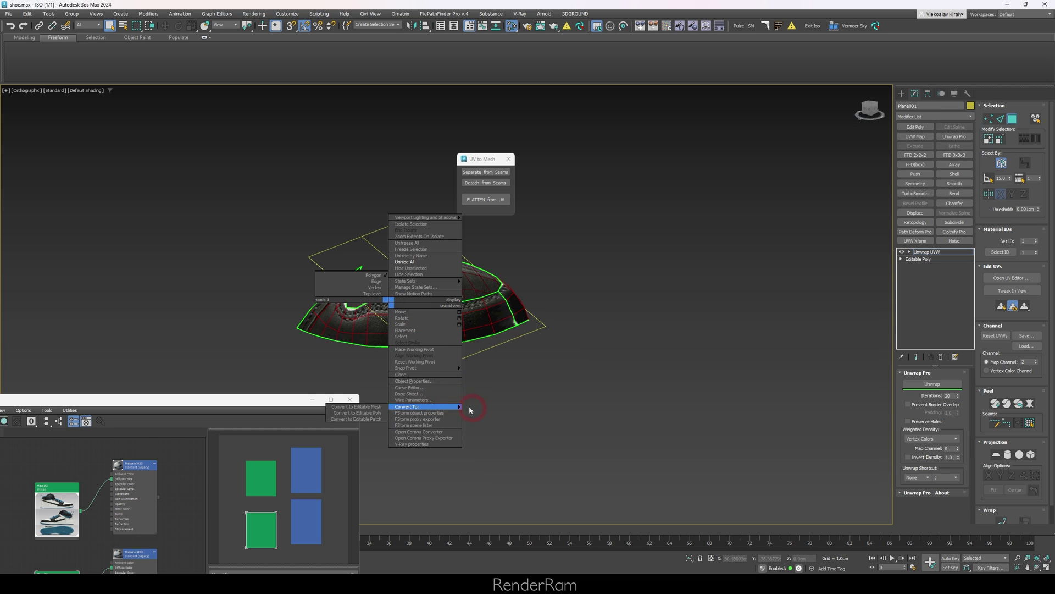
pyautogui.click(357, 412)
pyautogui.scroll(2, 411, 279)
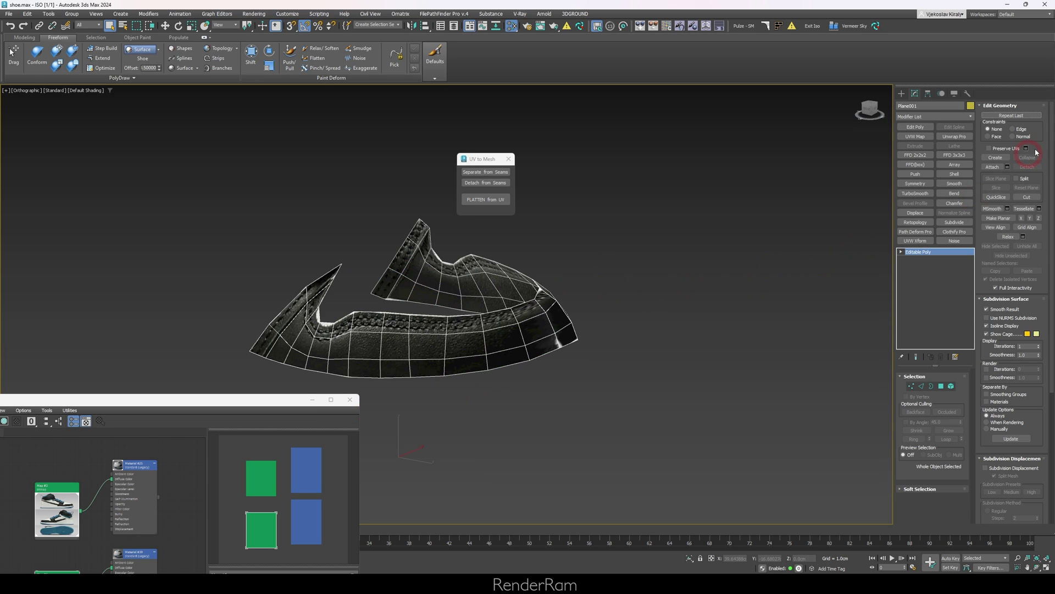
# Add a new unwrap on map channel 1, peel the whole toe cap with LSCM, rotate the shell and run Unwrap Pro
pyautogui.click(923, 251)
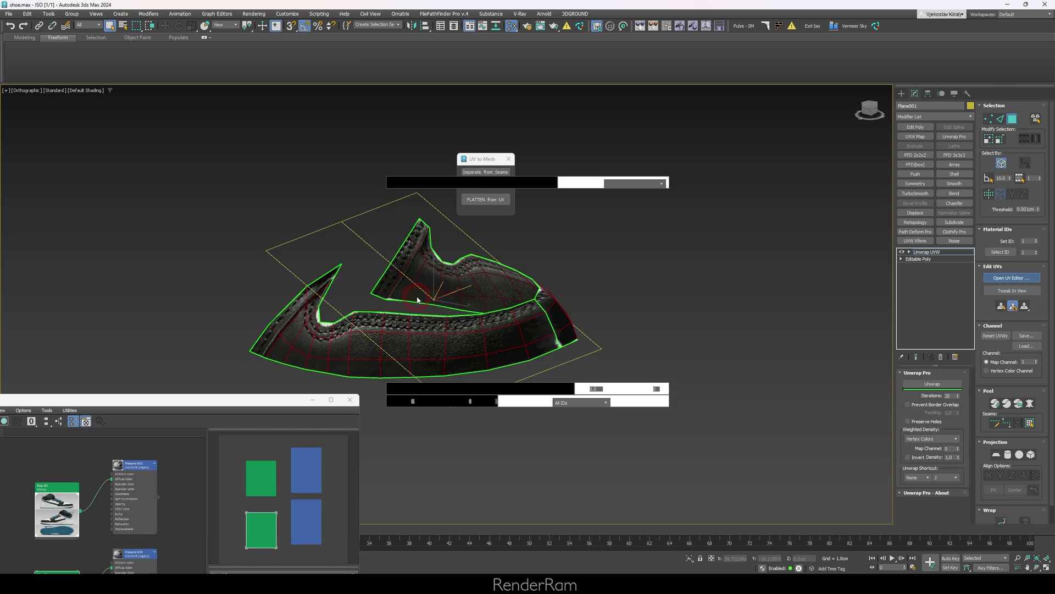
pyautogui.click(411, 301)
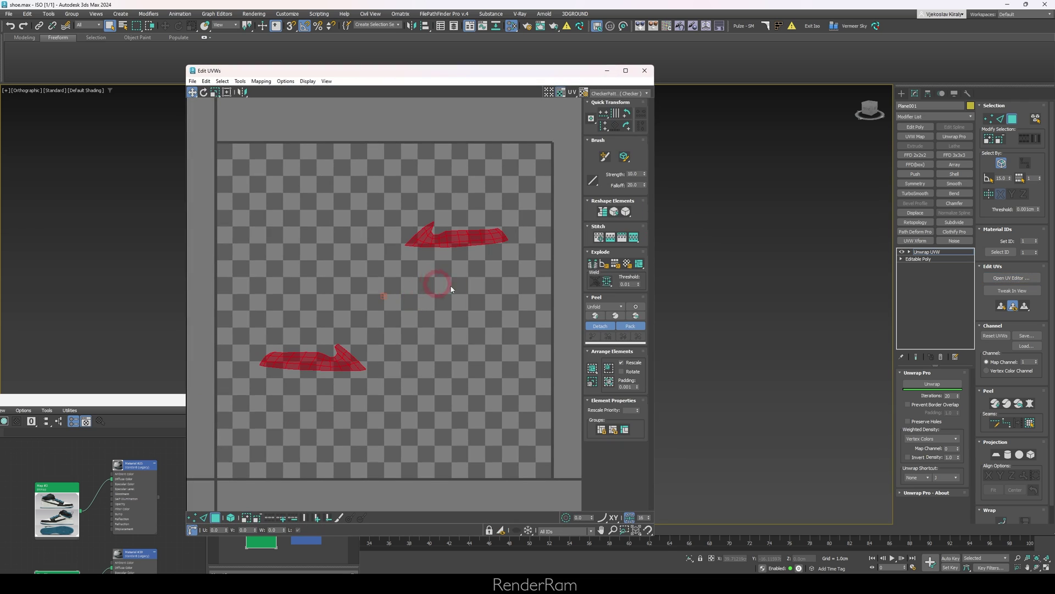
pyautogui.click(604, 308)
pyautogui.click(615, 317)
pyautogui.click(632, 318)
pyautogui.press('e')
pyautogui.moveTo(359, 192); pyautogui.dragTo(499, 434)
pyautogui.click(935, 384)
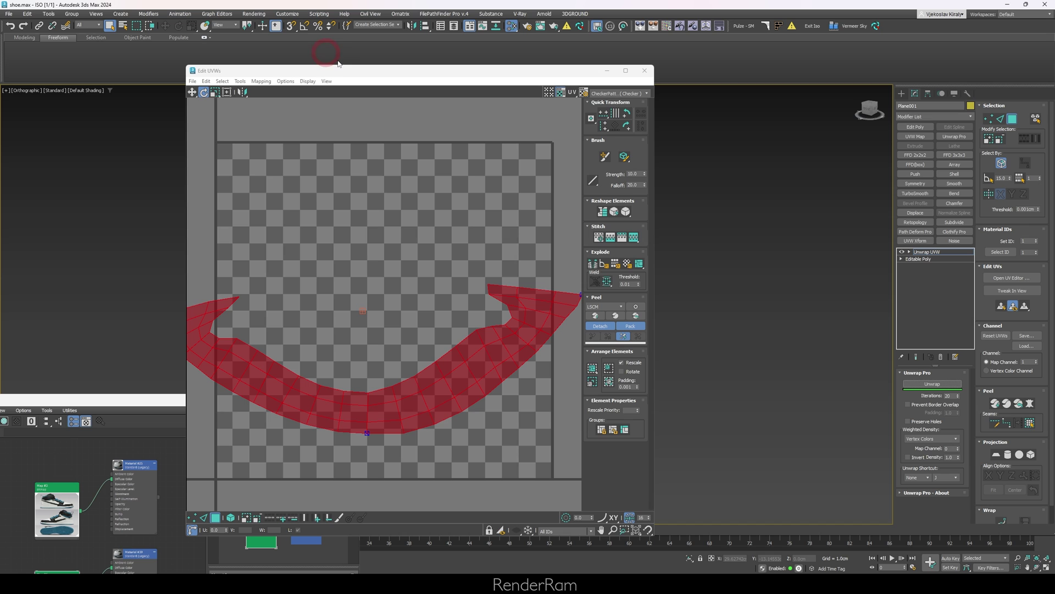
# Examine how the shoe texture falls on the toe cap beside its new UV layout
pyautogui.moveTo(380, 77); pyautogui.dragTo(658, 45)
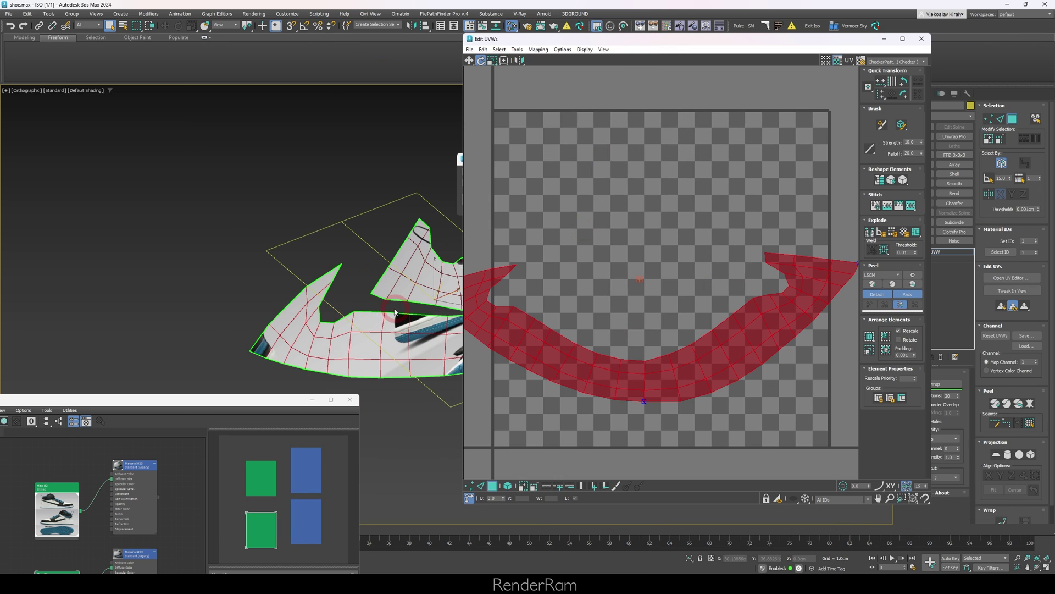
pyautogui.moveTo(395, 312); pyautogui.dragTo(338, 286, button='middle')
pyautogui.press('w')
pyautogui.moveTo(559, 364); pyautogui.dragTo(596, 316)
pyautogui.rightClick(596, 316)
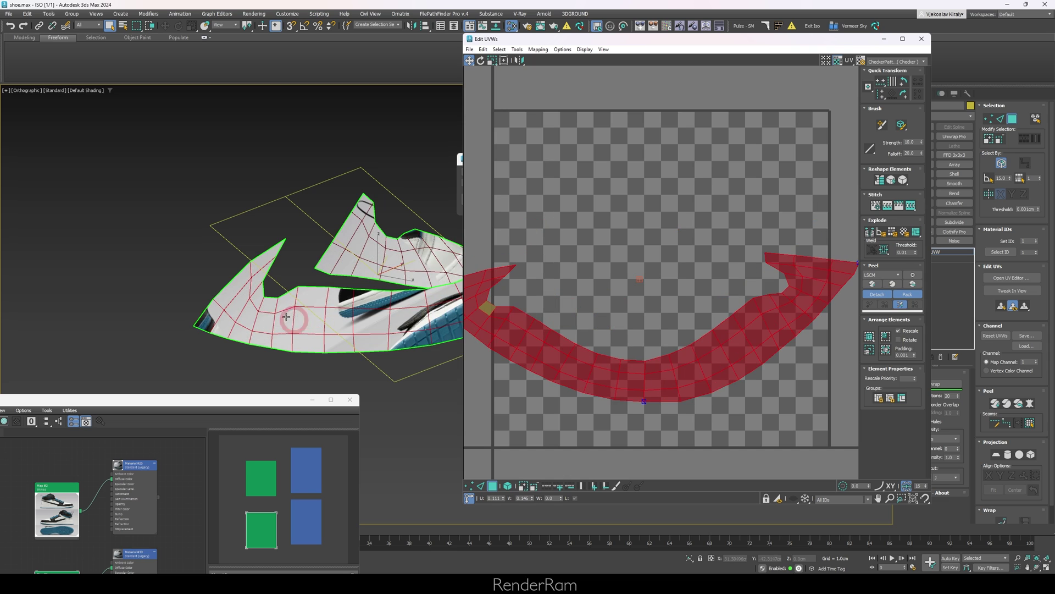
pyautogui.click(321, 322)
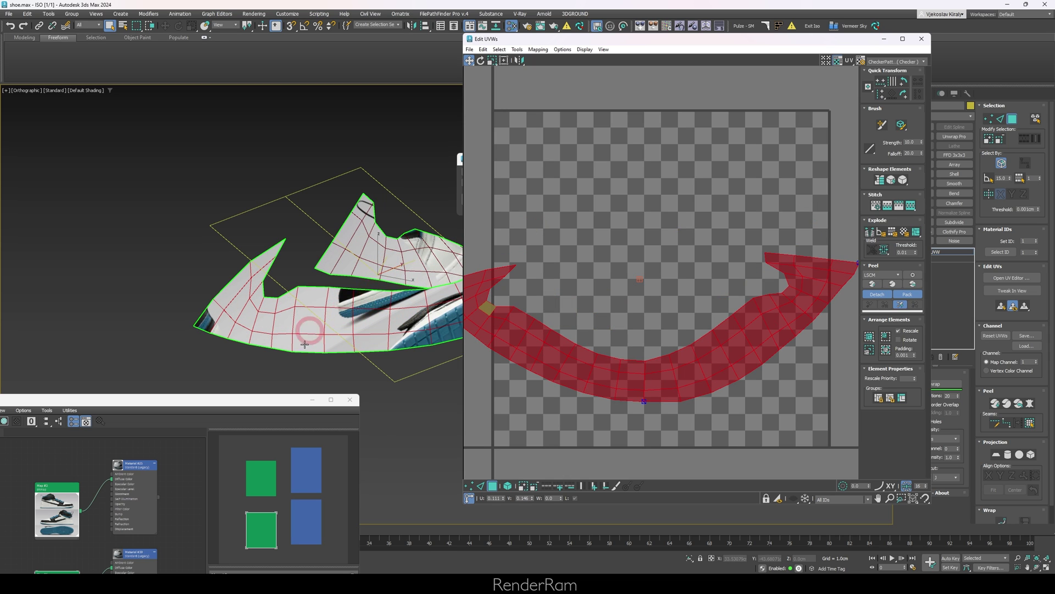
# Compare both bitmaps' map channels, assign the copied channel 2 material to the toe cap and close the material editor
pyautogui.press('m')
pyautogui.click(231, 289)
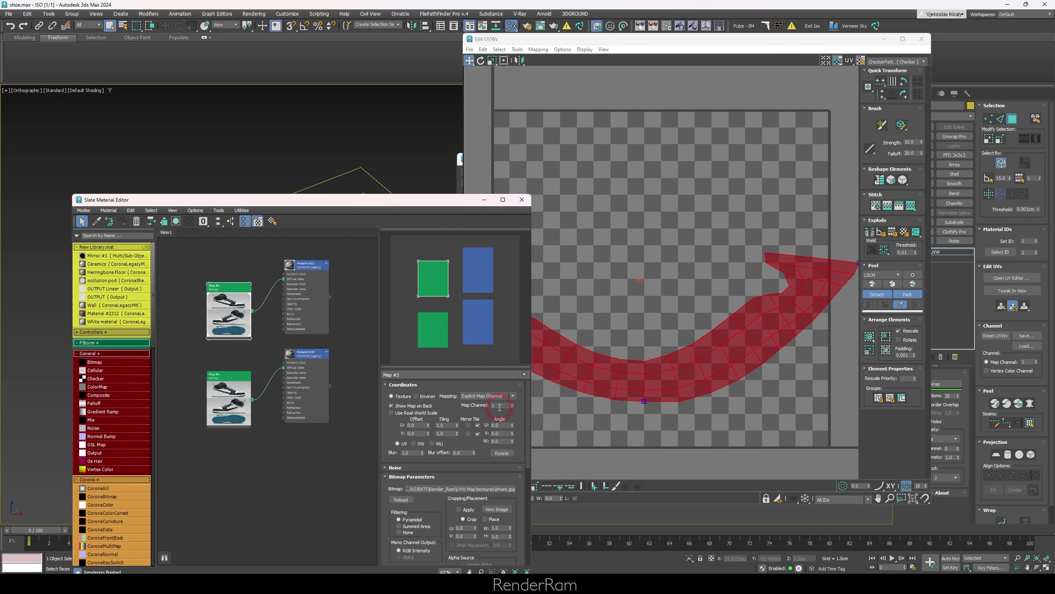
pyautogui.click(232, 381)
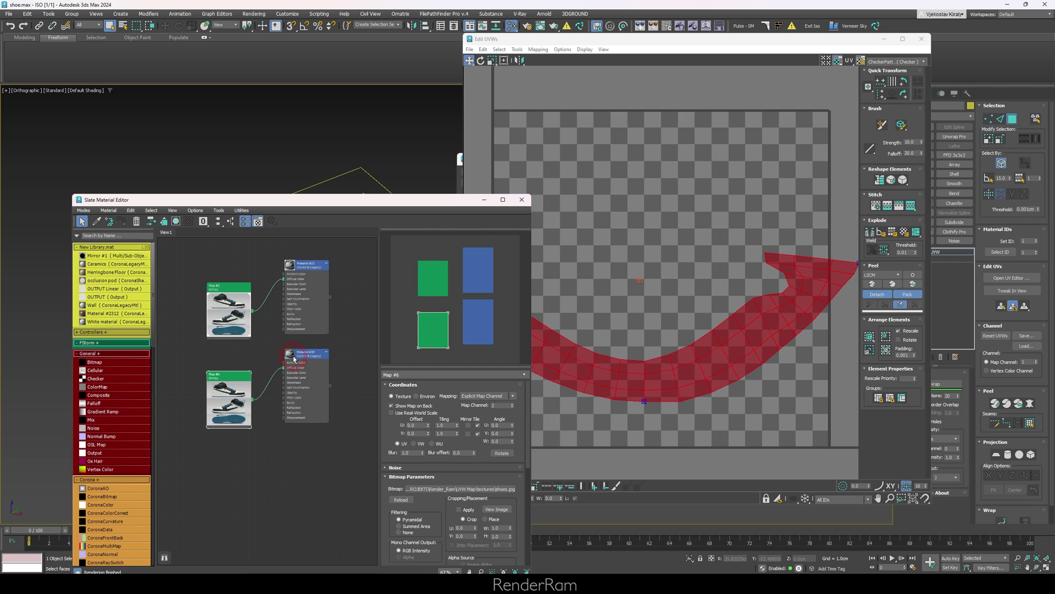
pyautogui.click(311, 318)
pyautogui.moveTo(322, 203); pyautogui.dragTo(229, 294)
pyautogui.click(138, 340)
pyautogui.click(30, 313)
pyautogui.click(293, 275)
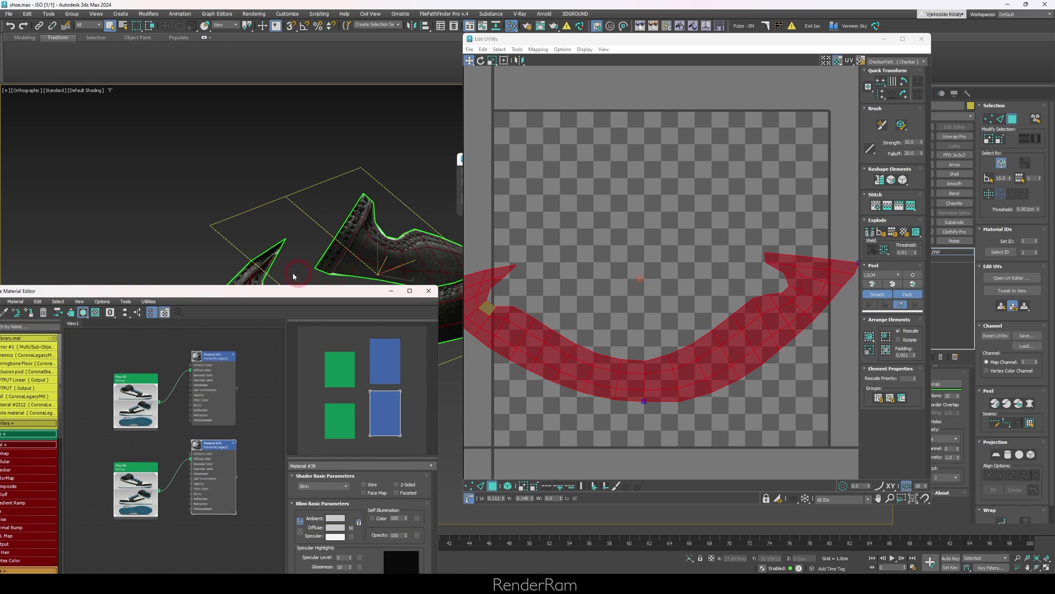
pyautogui.click(429, 291)
# Close the UV editor, flatten the toe cap from its new UVs with UV to Mesh and set the Morpher target to 100
pyautogui.keyDown('alt'); pyautogui.moveTo(420, 300); pyautogui.dragTo(309, 263, button='middle'); pyautogui.keyUp('alt')
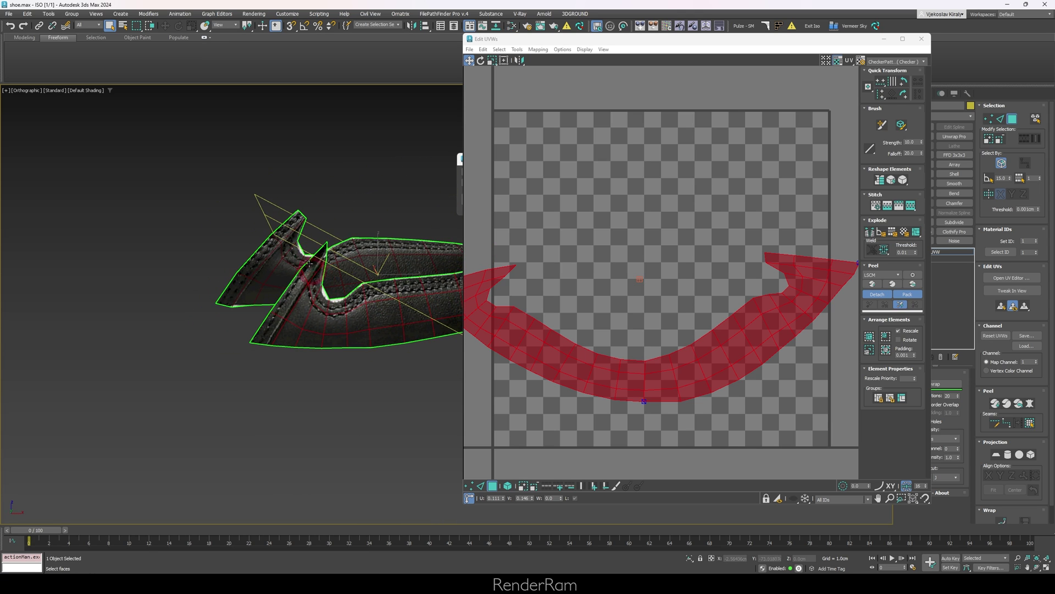
pyautogui.keyDown('alt'); pyautogui.moveTo(394, 321); pyautogui.dragTo(194, 297, button='middle'); pyautogui.keyUp('alt')
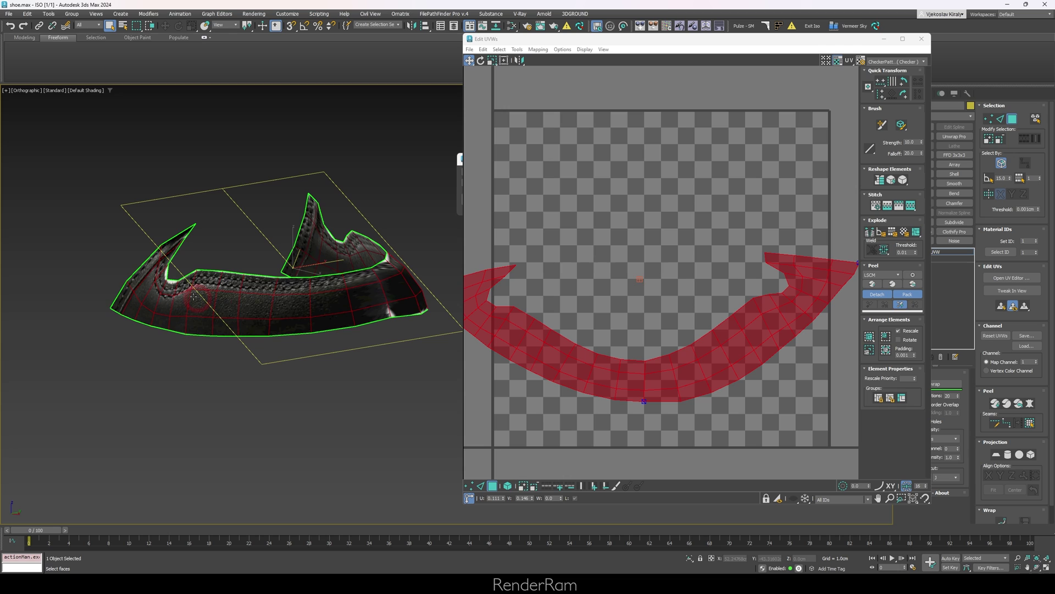
pyautogui.scroll(-3, 572, 314)
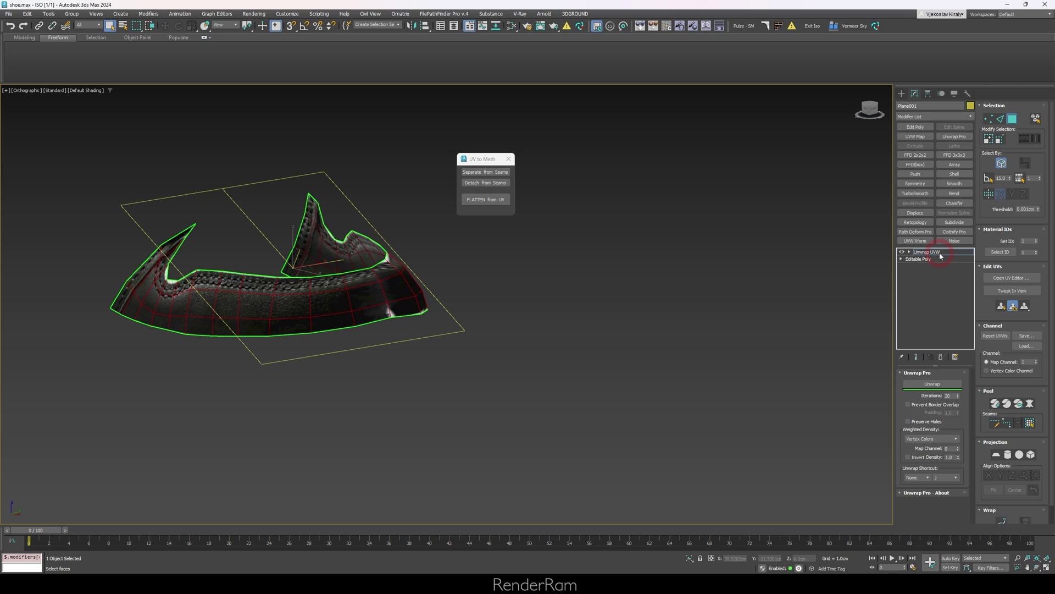
pyautogui.click(937, 252)
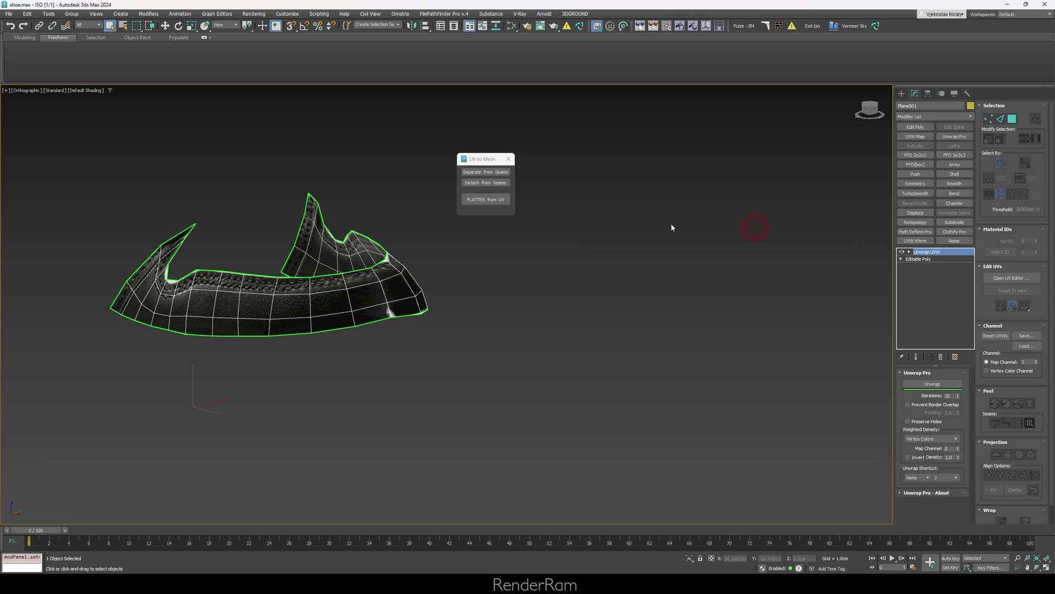
pyautogui.click(487, 200)
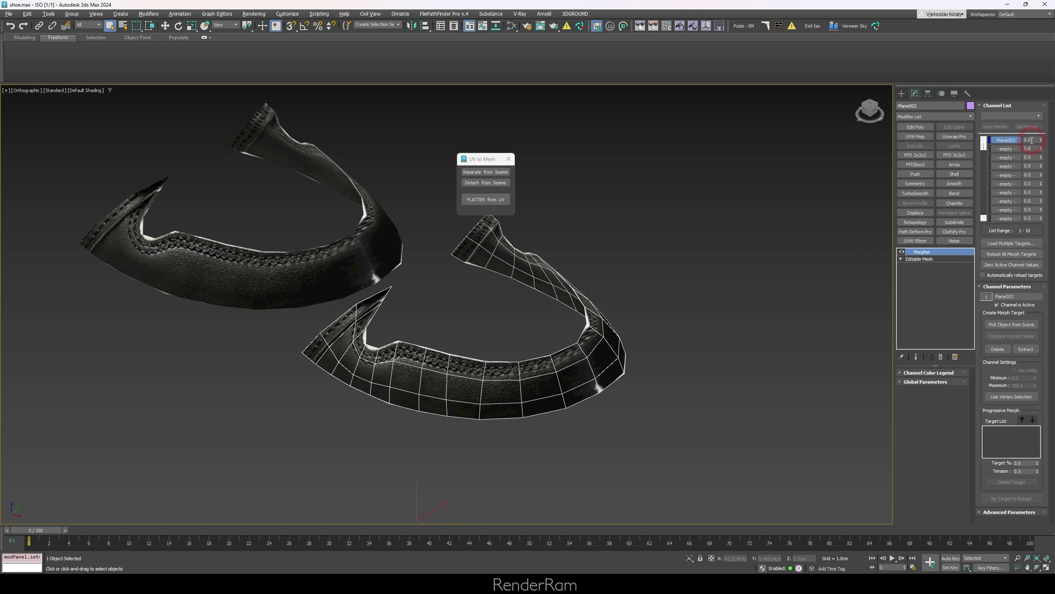
pyautogui.write('100')
pyautogui.press('Return')
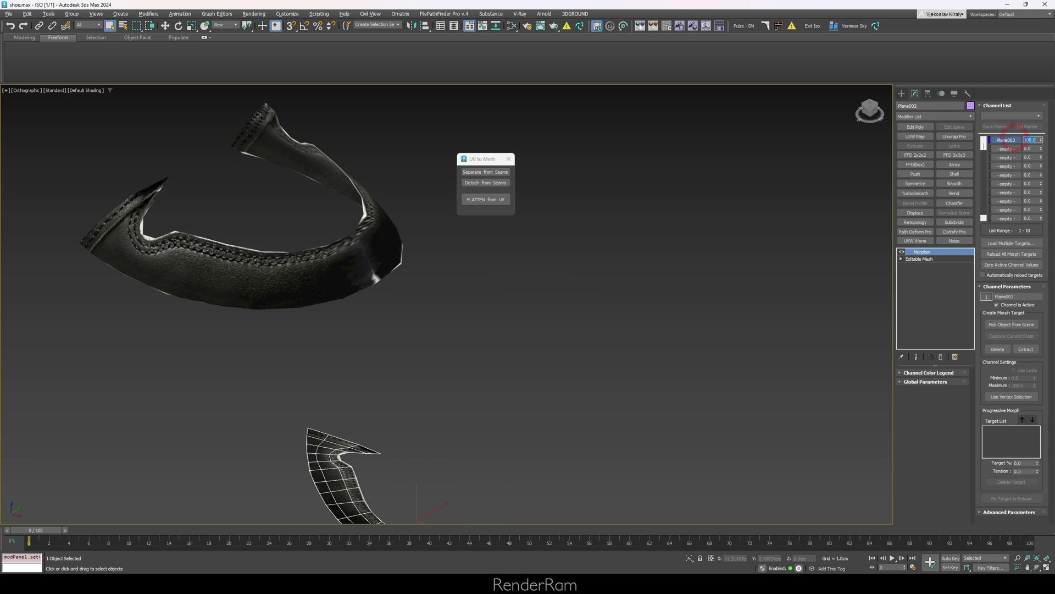
# Raise the flat morph-target mesh about 1.5 cm above the morphed toe-cap mesh
pyautogui.press('t')
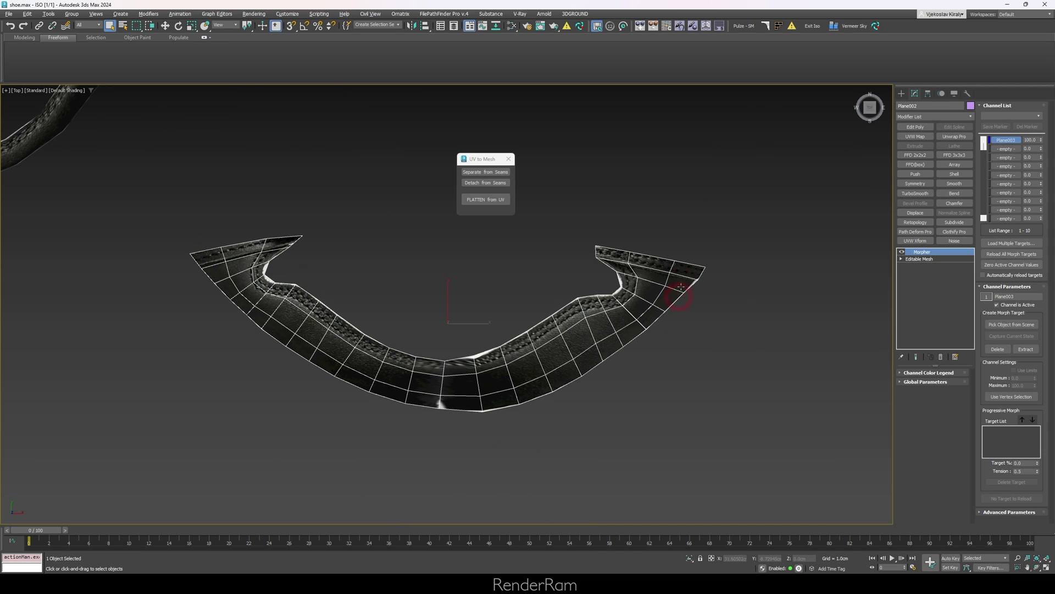
pyautogui.click(449, 328)
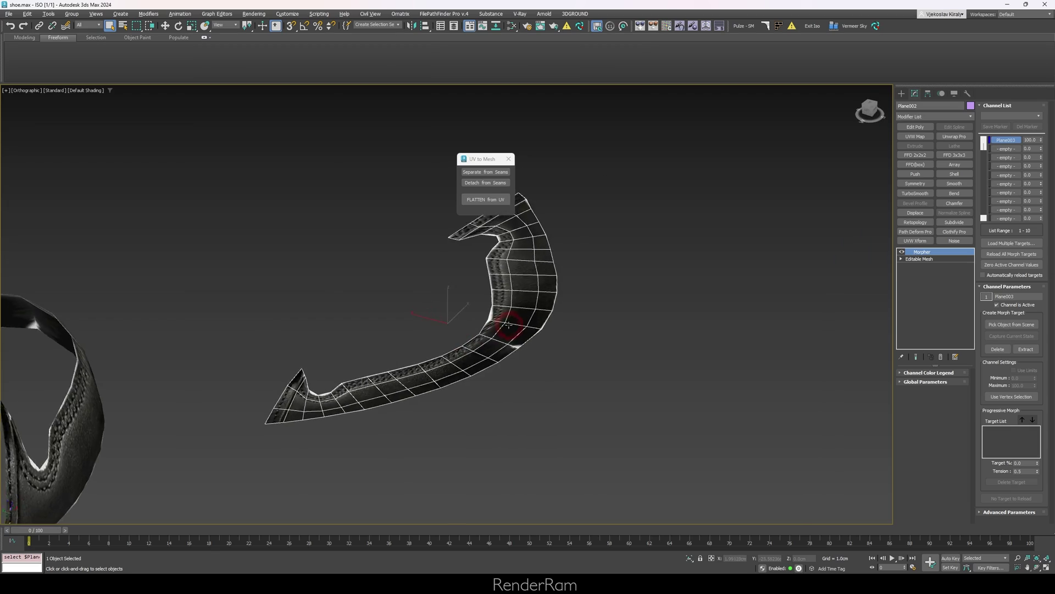
pyautogui.keyDown('alt'); pyautogui.moveTo(467, 318); pyautogui.dragTo(367, 388, button='middle'); pyautogui.keyUp('alt')
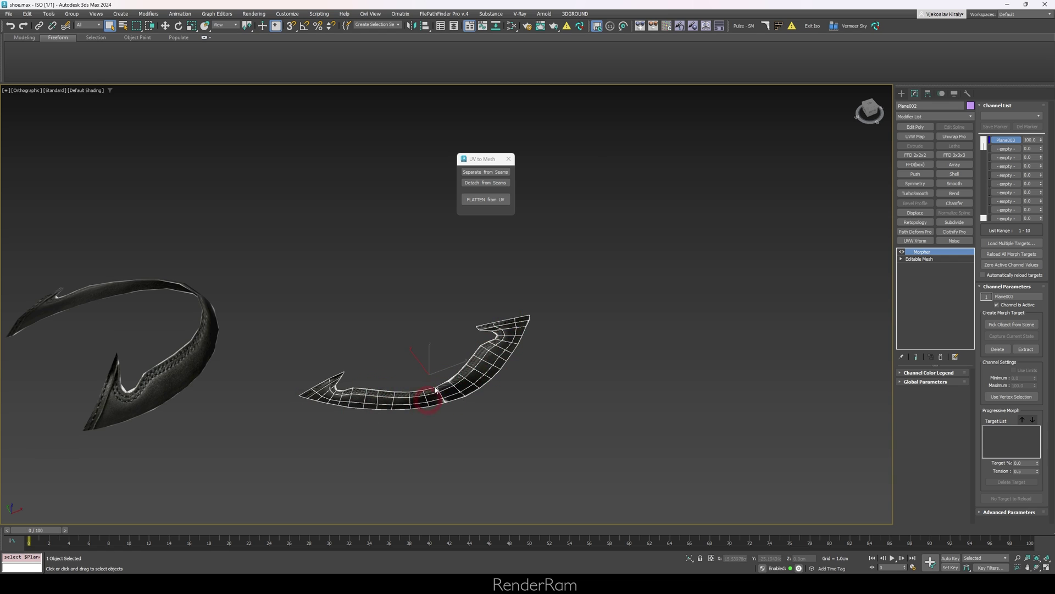
pyautogui.scroll(3, 435, 390)
pyautogui.keyDown('alt'); pyautogui.moveTo(432, 398); pyautogui.dragTo(444, 370, button='middle'); pyautogui.keyUp('alt')
pyautogui.press('w')
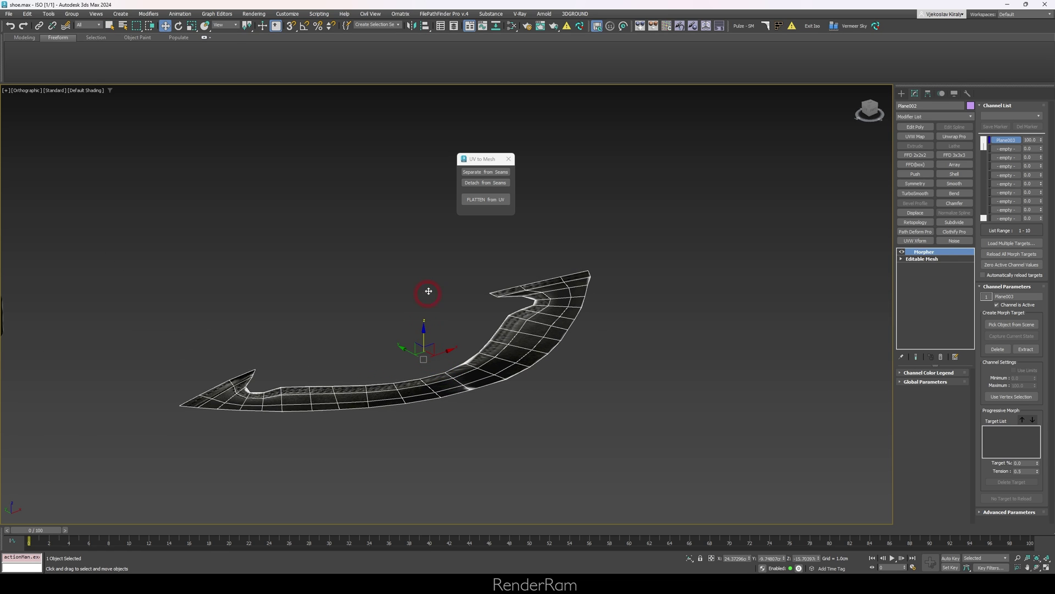
pyautogui.moveTo(424, 335); pyautogui.dragTo(424, 291)
# Select the morphed toe cap and the raised flat target in turn to compare their modifier stacks
pyautogui.click(480, 313)
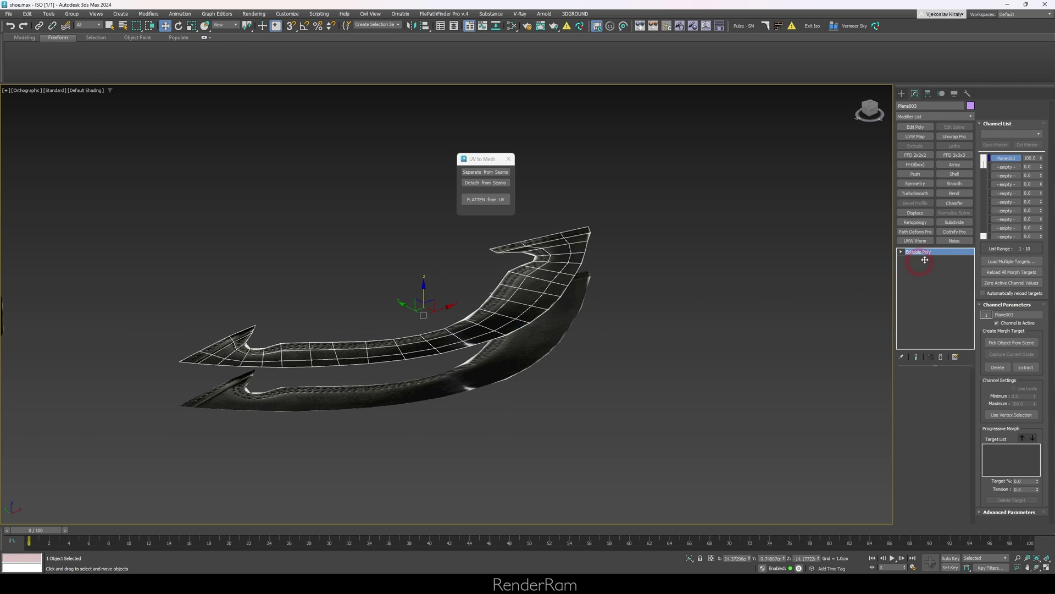
pyautogui.click(600, 316)
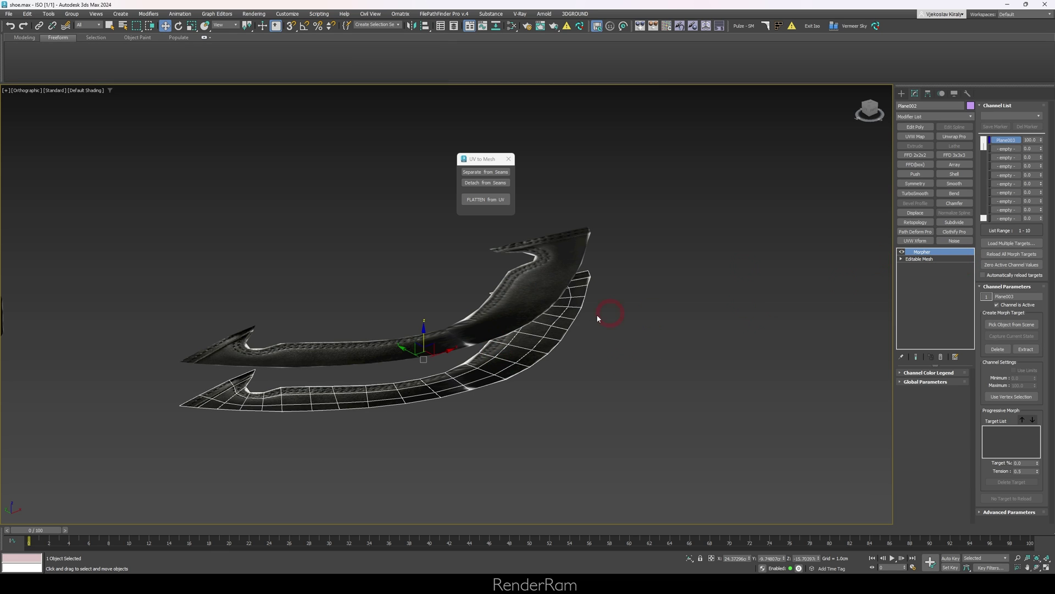
pyautogui.click(285, 356)
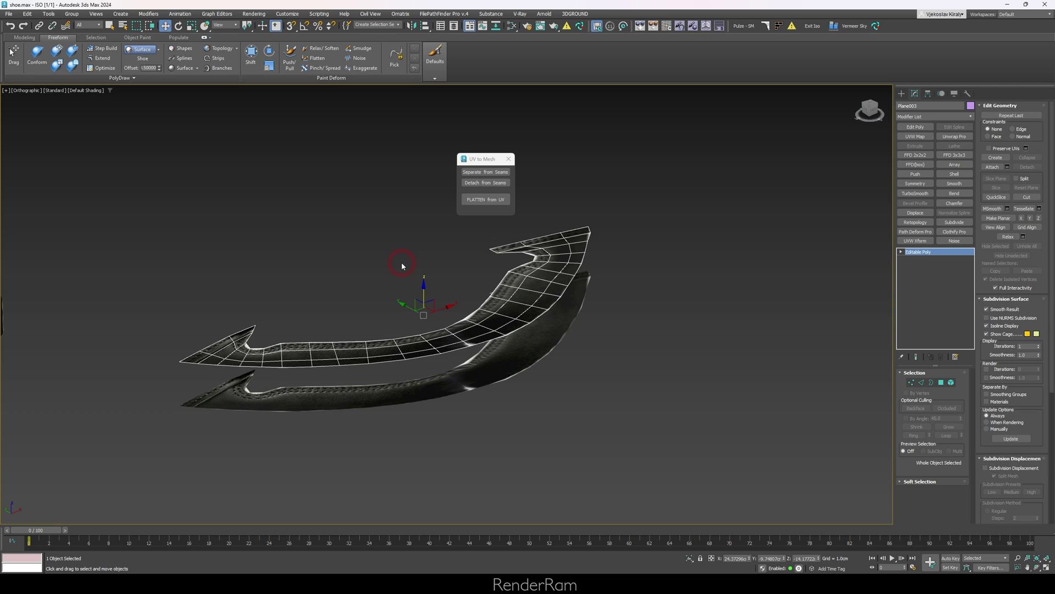
# Cut additional edges along the stitched inner border of the flat toe-cap mesh in the top view
pyautogui.press('t')
pyautogui.moveTo(523, 339); pyautogui.dragTo(485, 351, button='middle')
pyautogui.press('1')
pyautogui.hotkey('alt', 'c')
pyautogui.scroll(2, 660, 240)
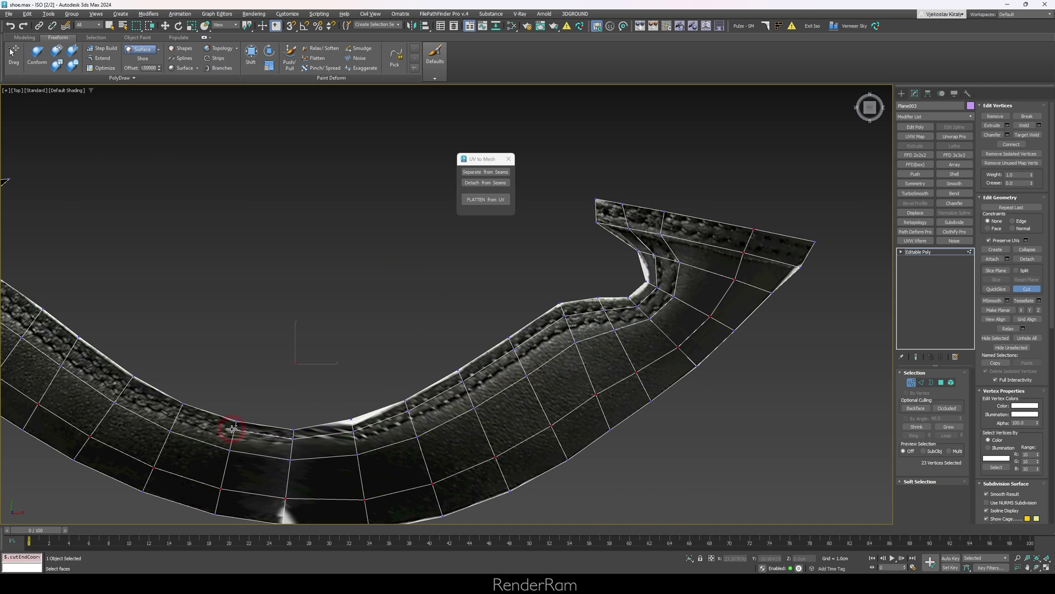
pyautogui.moveTo(33, 308); pyautogui.dragTo(510, 422, button='middle')
pyautogui.scroll(4, 432, 322)
pyautogui.rightClick(432, 322)
# Slide the flat mesh's vertices along their edges to fit the cut lines to the stitching texture
pyautogui.moveTo(343, 383); pyautogui.dragTo(291, 366)
pyautogui.scroll(-2, 221, 203)
pyautogui.moveTo(346, 400); pyautogui.dragTo(399, 427)
pyautogui.moveTo(422, 443); pyautogui.dragTo(218, 180, button='middle')
pyautogui.click(556, 373)
pyautogui.moveTo(472, 336); pyautogui.dragTo(145, 317, button='middle')
pyautogui.moveTo(413, 354); pyautogui.dragTo(417, 359)
pyautogui.moveTo(550, 209); pyautogui.dragTo(245, 437, button='middle')
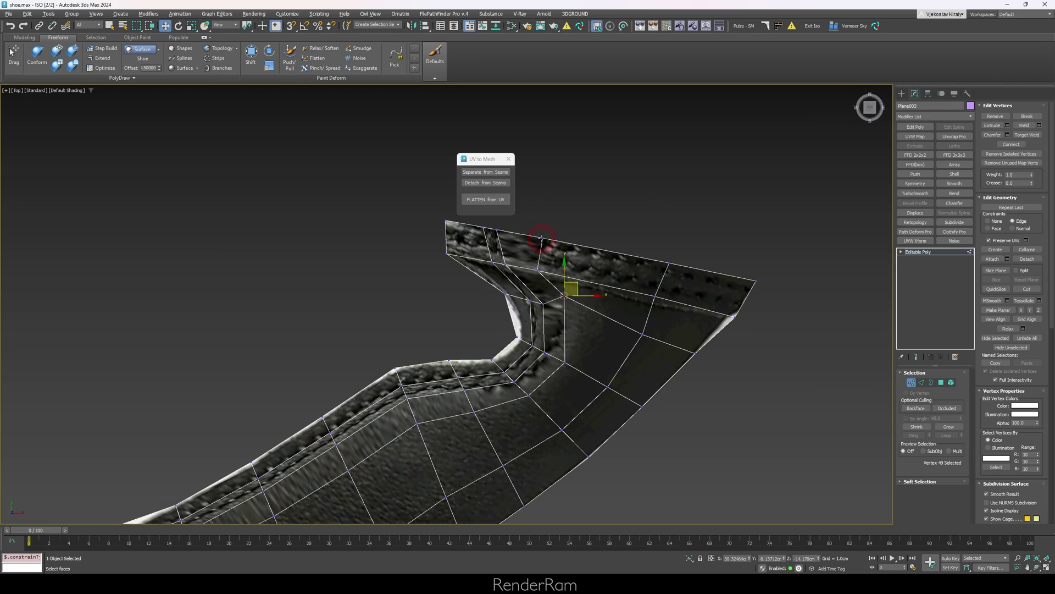
# Cut support edges around the inner corner and along the stitched end of one toe-cap wing
pyautogui.click(523, 266)
pyautogui.moveTo(636, 342); pyautogui.dragTo(631, 268, button='middle')
pyautogui.hotkey('alt', '1')
pyautogui.click(539, 278)
pyautogui.click(682, 275)
pyautogui.click(742, 213)
pyautogui.moveTo(100, 312); pyautogui.dragTo(314, 318, button='middle')
pyautogui.rightClick(314, 319)
pyautogui.scroll(4, 878, 195)
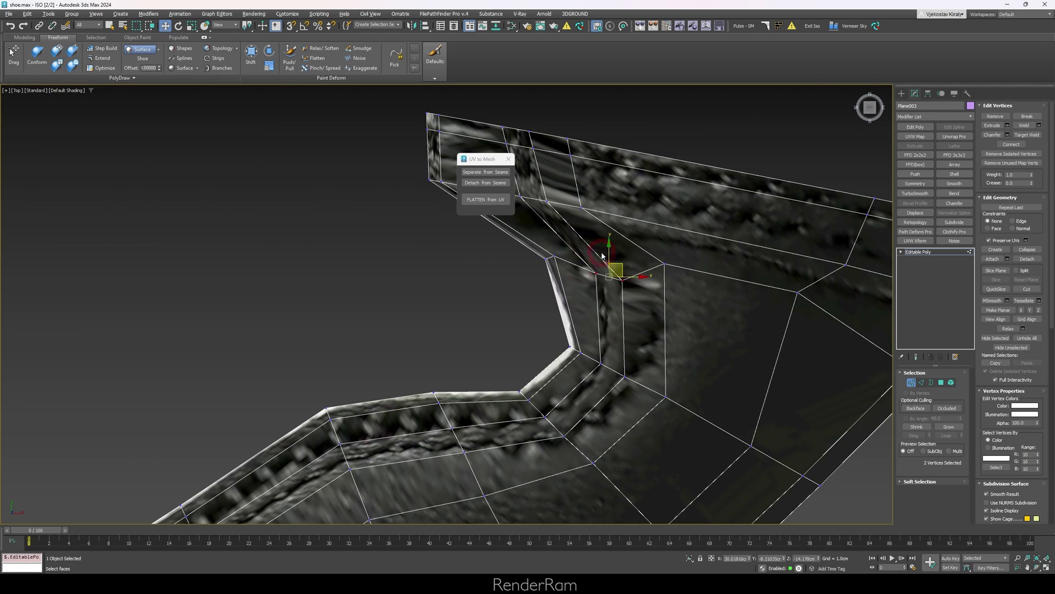
# Cut further edges across the same wing and adjust its vertices near the inner corner and outer border
pyautogui.moveTo(617, 270); pyautogui.dragTo(348, 236, button='middle')
pyautogui.hotkey('alt', 'c')
pyautogui.click(699, 307)
pyautogui.click(335, 249)
pyautogui.click(287, 260)
pyautogui.rightClick(287, 260)
pyautogui.moveTo(530, 258); pyautogui.dragTo(523, 283)
pyautogui.moveTo(632, 325); pyautogui.dragTo(668, 354)
pyautogui.moveTo(657, 333); pyautogui.dragTo(642, 349)
pyautogui.scroll(-4, 642, 349)
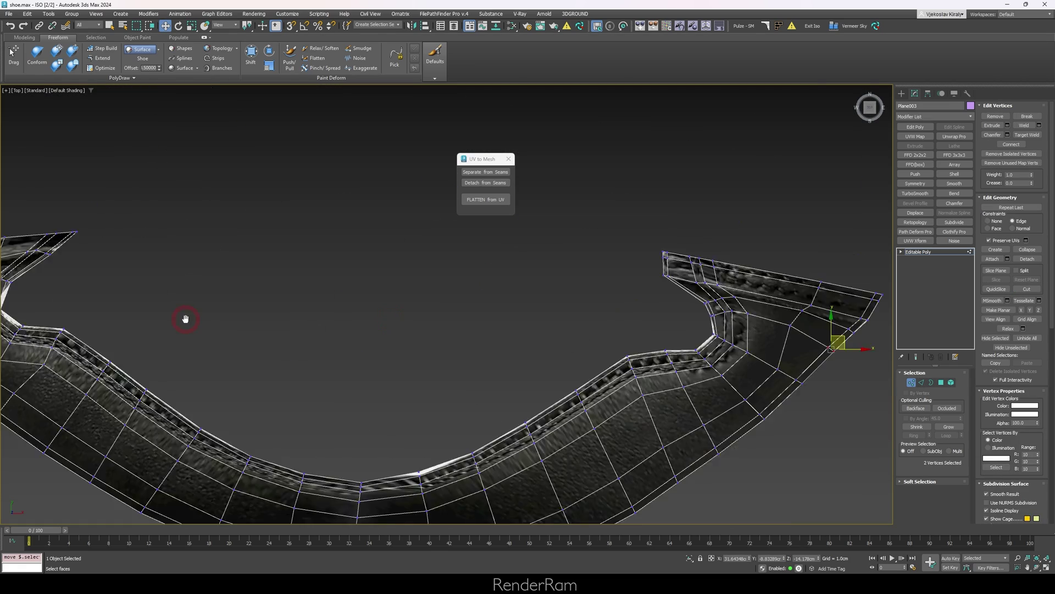
# Adjust the vertices around the opposite wing's inner corner to follow the stitching
pyautogui.scroll(4, 769, 316)
pyautogui.moveTo(600, 280); pyautogui.dragTo(616, 297)
pyautogui.scroll(-4, 617, 298)
pyautogui.scroll(4, 105, 268)
pyautogui.scroll(1, 313, 318)
pyautogui.moveTo(317, 258); pyautogui.dragTo(335, 265)
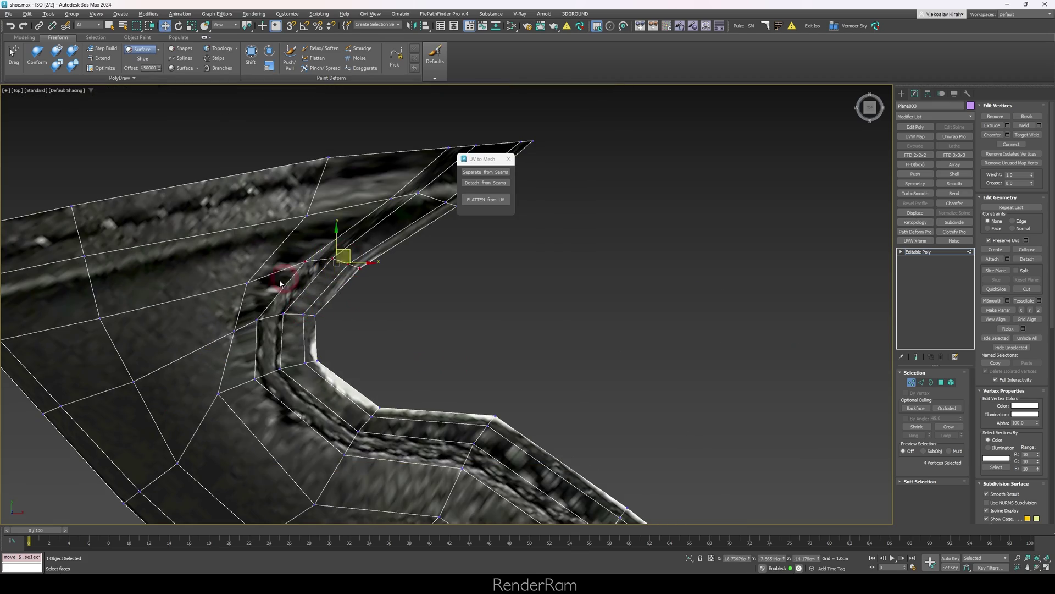
pyautogui.moveTo(245, 347); pyautogui.dragTo(236, 364)
pyautogui.scroll(-5, 198, 286)
pyautogui.moveTo(713, 269); pyautogui.dragTo(717, 267)
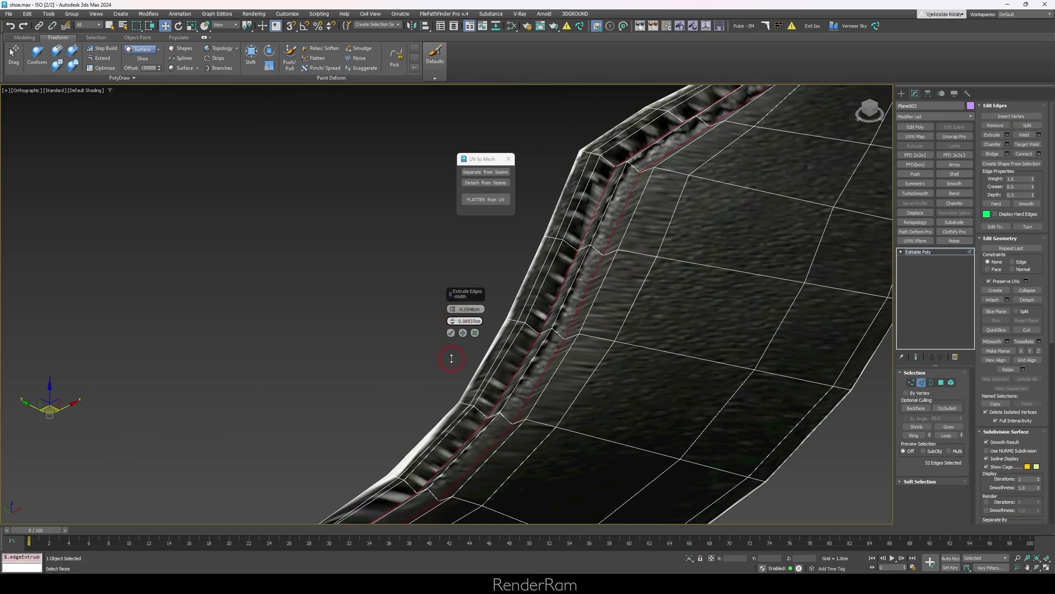
# Form grooves with Extrude Edges along the stitch lines and extend the open border downward as a thin side wall
pyautogui.scroll(2, 456, 324)
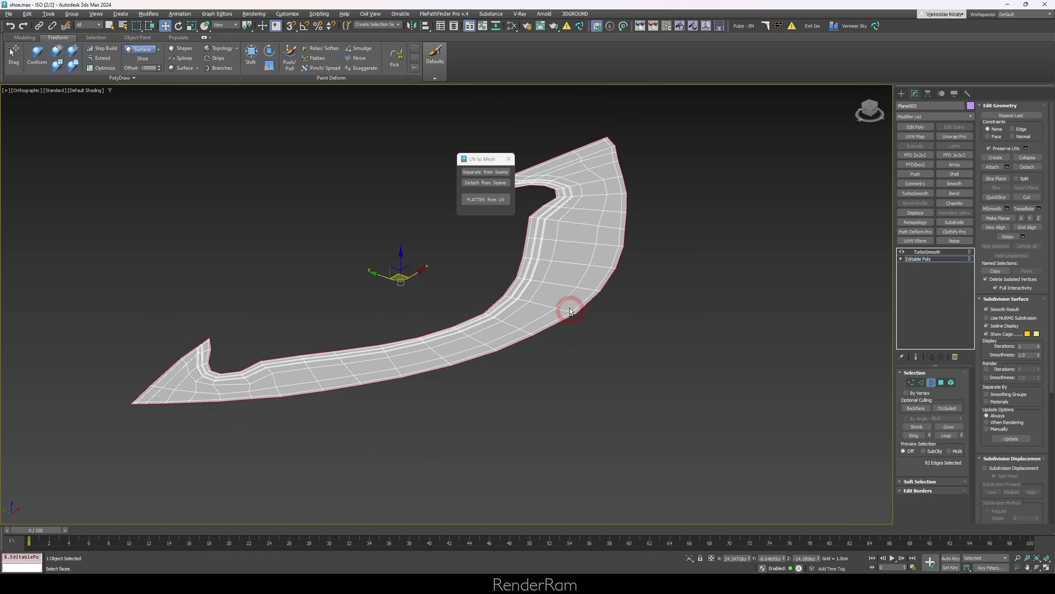
pyautogui.scroll(3, 572, 295)
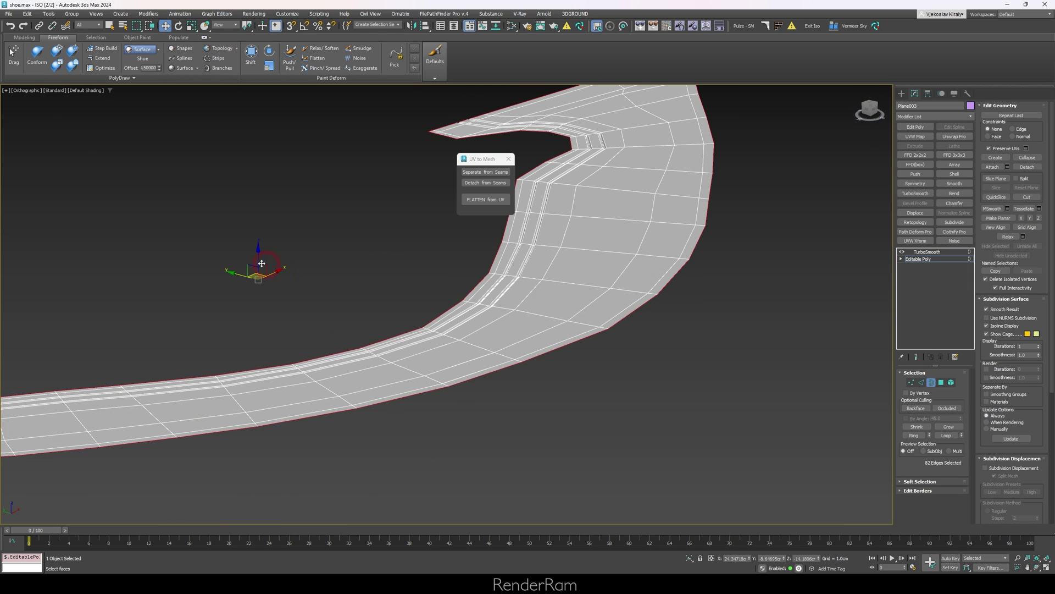
pyautogui.keyDown('shift'); pyautogui.moveTo(257, 257); pyautogui.dragTo(257, 264); pyautogui.keyUp('shift')
pyautogui.scroll(-2, 586, 332)
pyautogui.keyDown('alt'); pyautogui.moveTo(629, 325); pyautogui.dragTo(593, 249, button='middle'); pyautogui.keyUp('alt')
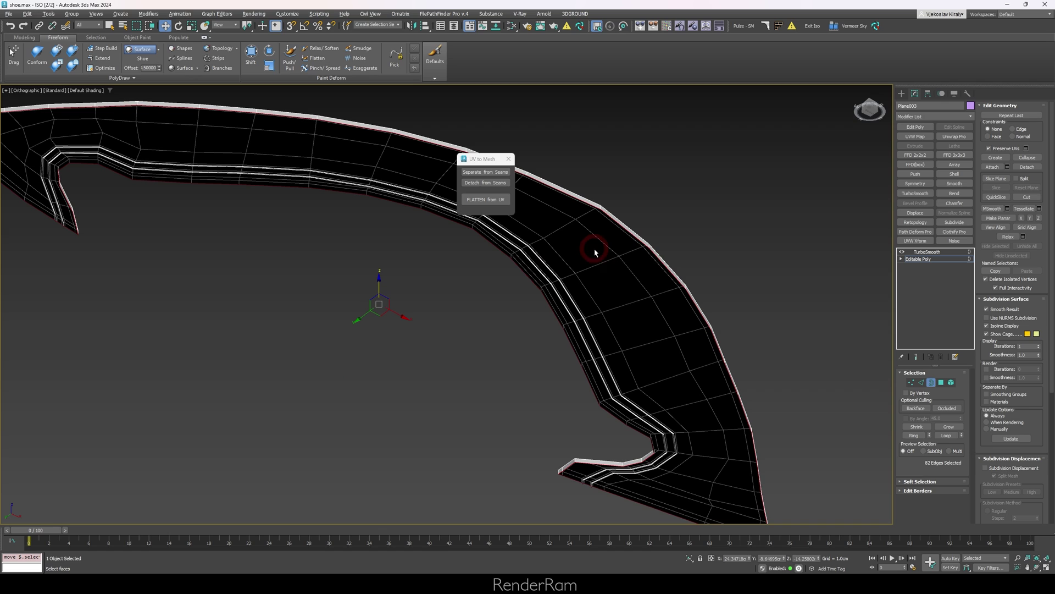
# Cap the toe cap's open underside and inset the cap polygon slightly to support the rim
pyautogui.keyDown('alt'); pyautogui.rightClick(610, 287); pyautogui.keyUp('alt')
pyautogui.click(636, 325)
pyautogui.press('4')
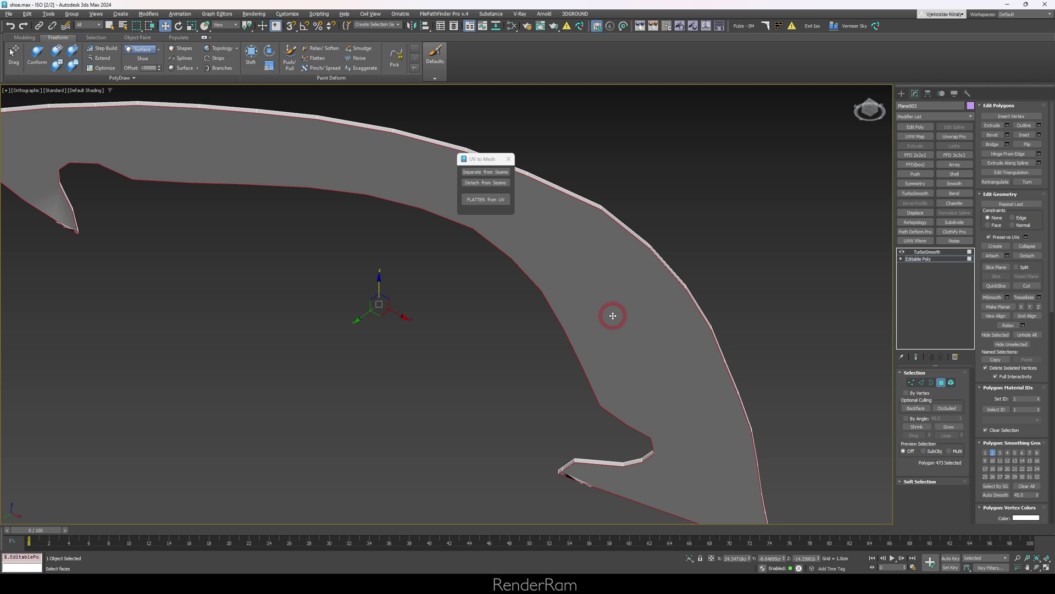
pyautogui.rightClick(615, 318)
pyautogui.click(628, 352)
pyautogui.moveTo(608, 309); pyautogui.dragTo(609, 312)
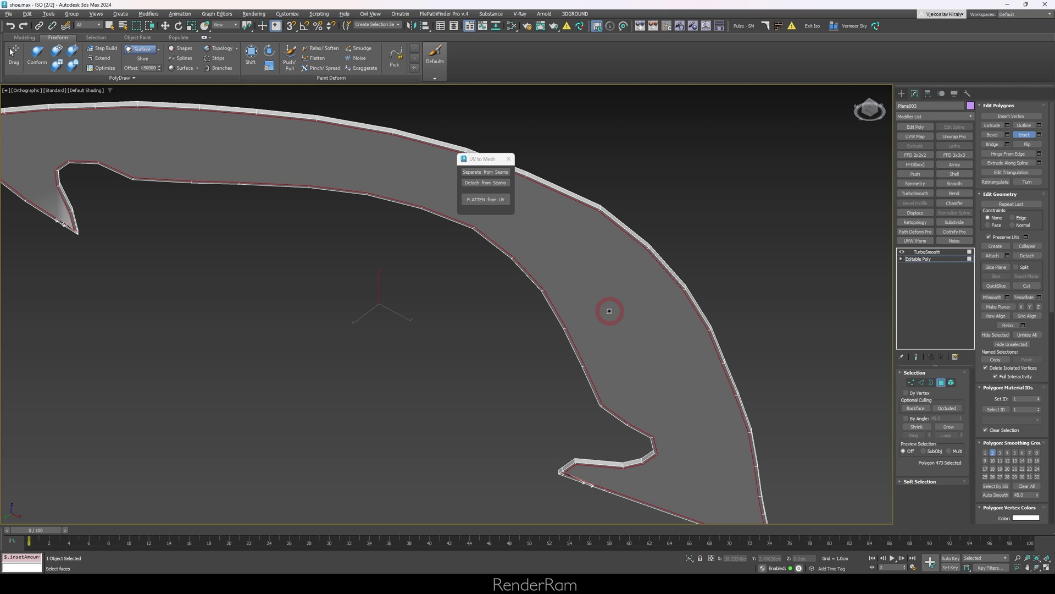
pyautogui.scroll(5, 589, 476)
pyautogui.scroll(5, 575, 504)
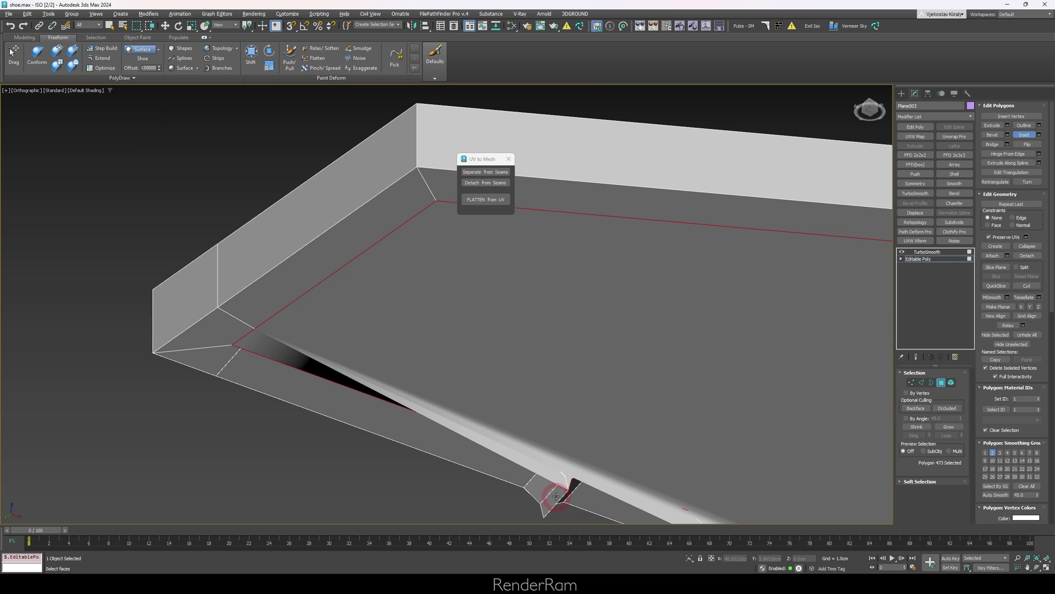
pyautogui.scroll(-6, 560, 486)
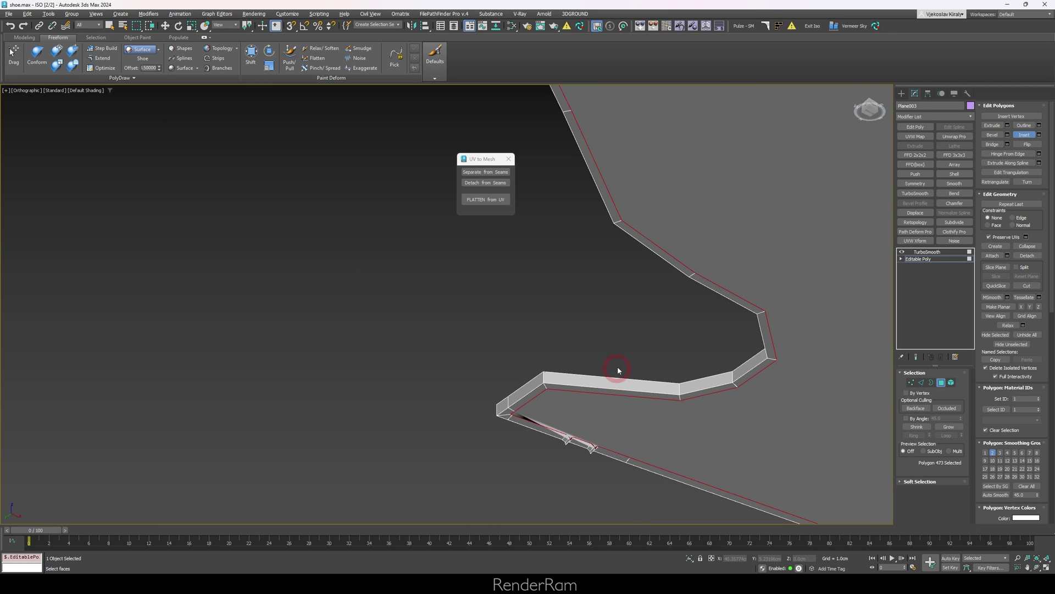
pyautogui.click(640, 355)
# Return to the TurboSmooth level of the thickened mesh and inspect the smoothed rim and grooves
pyautogui.scroll(-4, 664, 367)
pyautogui.scroll(-3, 639, 269)
pyautogui.keyDown('alt'); pyautogui.moveTo(638, 244); pyautogui.dragTo(643, 257, button='middle'); pyautogui.keyUp('alt')
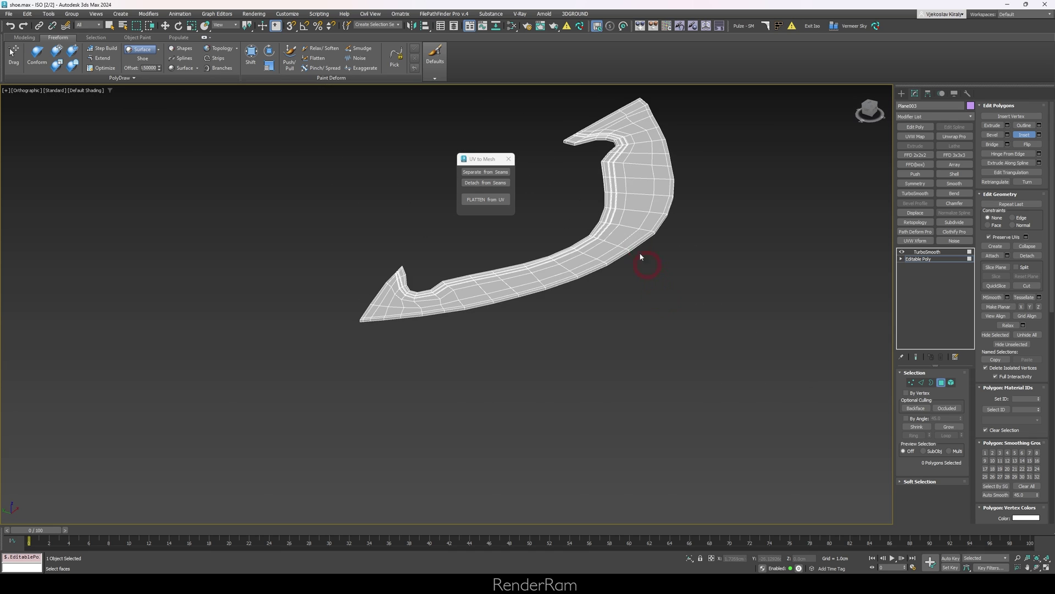
pyautogui.scroll(5, 633, 221)
pyautogui.click(940, 260)
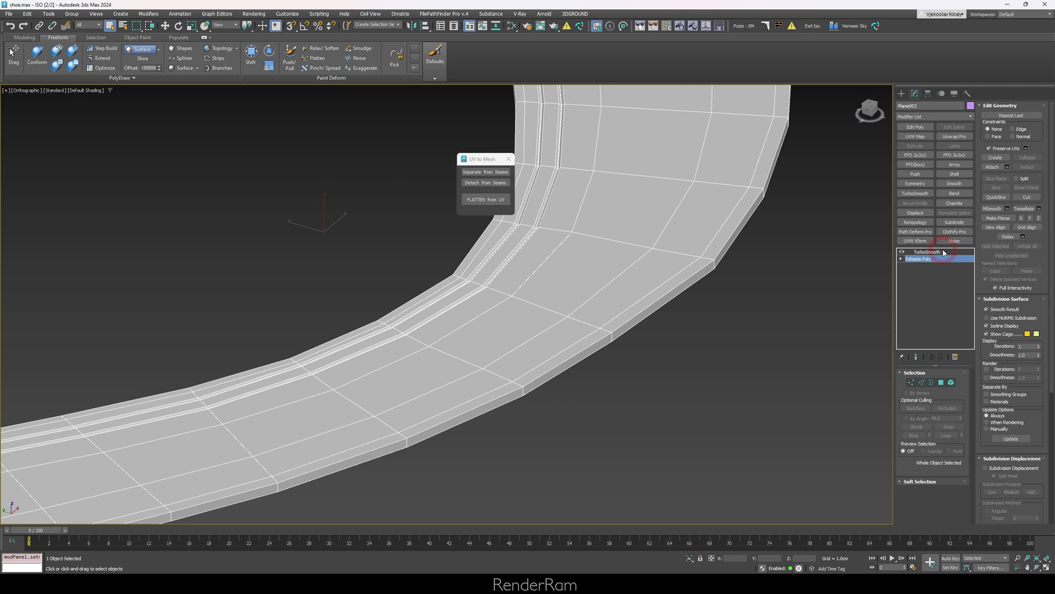
pyautogui.click(944, 253)
pyautogui.scroll(-5, 723, 308)
pyautogui.keyDown('alt'); pyautogui.moveTo(723, 308); pyautogui.dragTo(720, 266, button='middle'); pyautogui.keyUp('alt')
pyautogui.scroll(5, 725, 275)
pyautogui.click(770, 299)
pyautogui.scroll(-8, 737, 314)
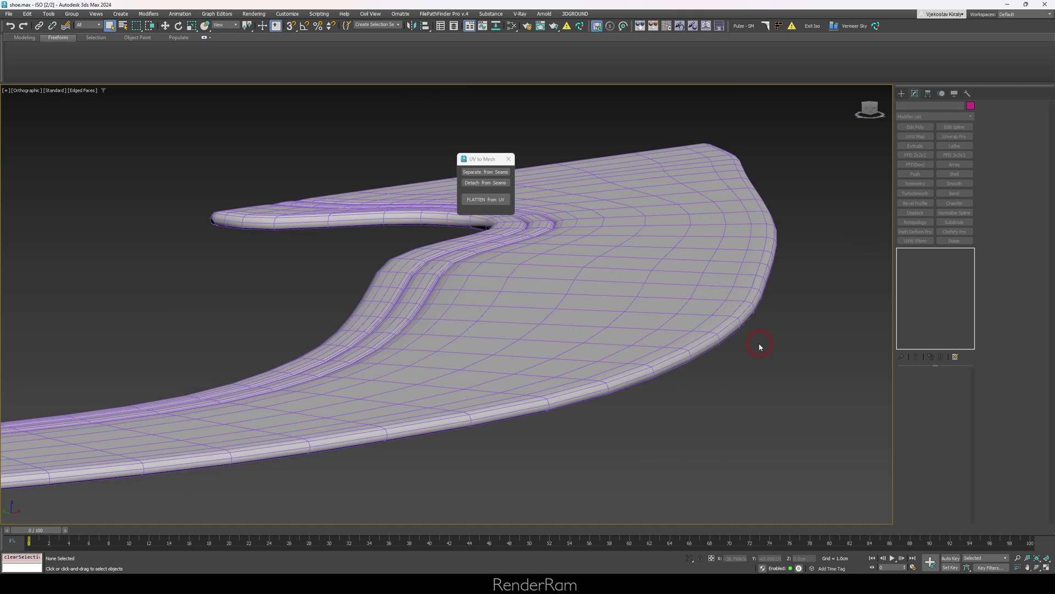
# Lower the thickened flat mesh about 1.5 cm onto the morphed toe-cap mesh
pyautogui.keyDown('alt'); pyautogui.moveTo(674, 344); pyautogui.dragTo(688, 381, button='middle'); pyautogui.keyUp('alt')
pyautogui.click(653, 467)
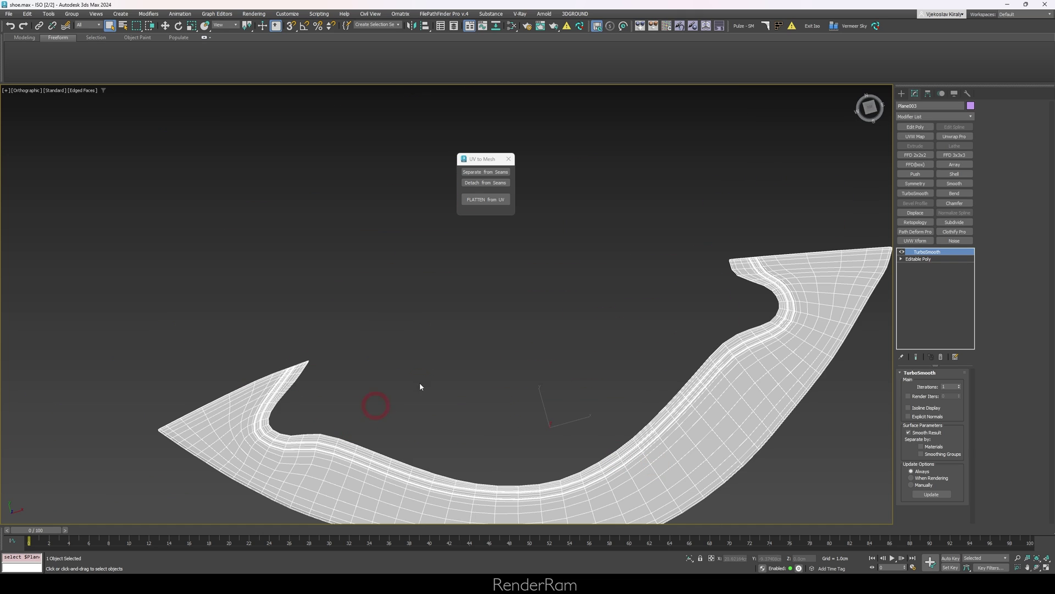
pyautogui.moveTo(420, 385); pyautogui.dragTo(292, 359, button='middle')
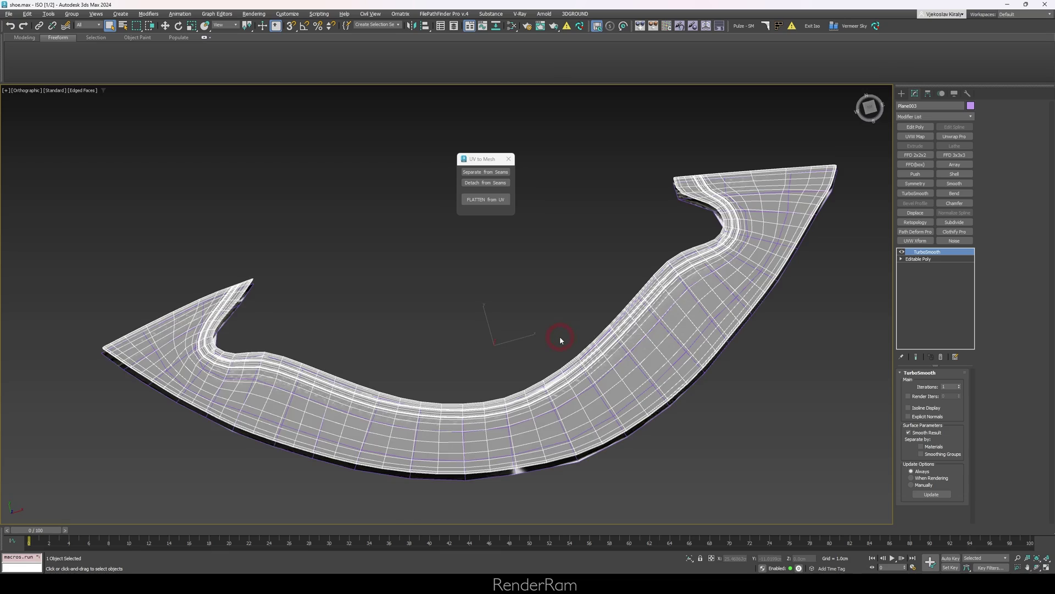
pyautogui.keyDown('alt'); pyautogui.moveTo(560, 338); pyautogui.dragTo(592, 280, button='middle'); pyautogui.keyUp('alt')
pyautogui.hotkey('alt', 'x')
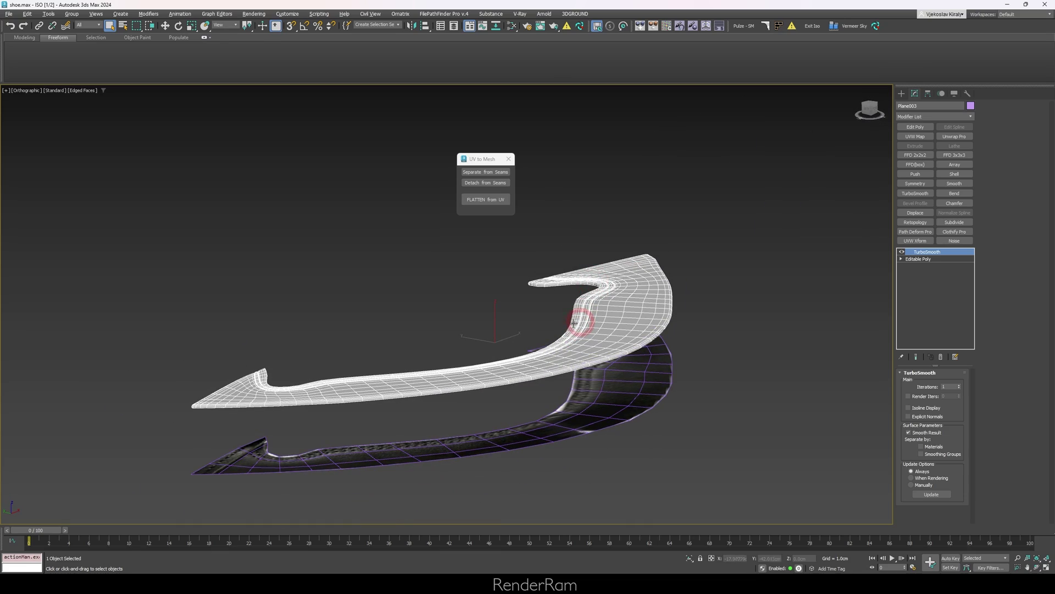
pyautogui.moveTo(578, 325); pyautogui.dragTo(530, 337, button='middle')
pyautogui.press('w')
pyautogui.scroll(2, 623, 304)
pyautogui.moveTo(530, 338); pyautogui.dragTo(531, 404)
pyautogui.moveTo(531, 426); pyautogui.dragTo(531, 432)
pyautogui.scroll(6, 524, 432)
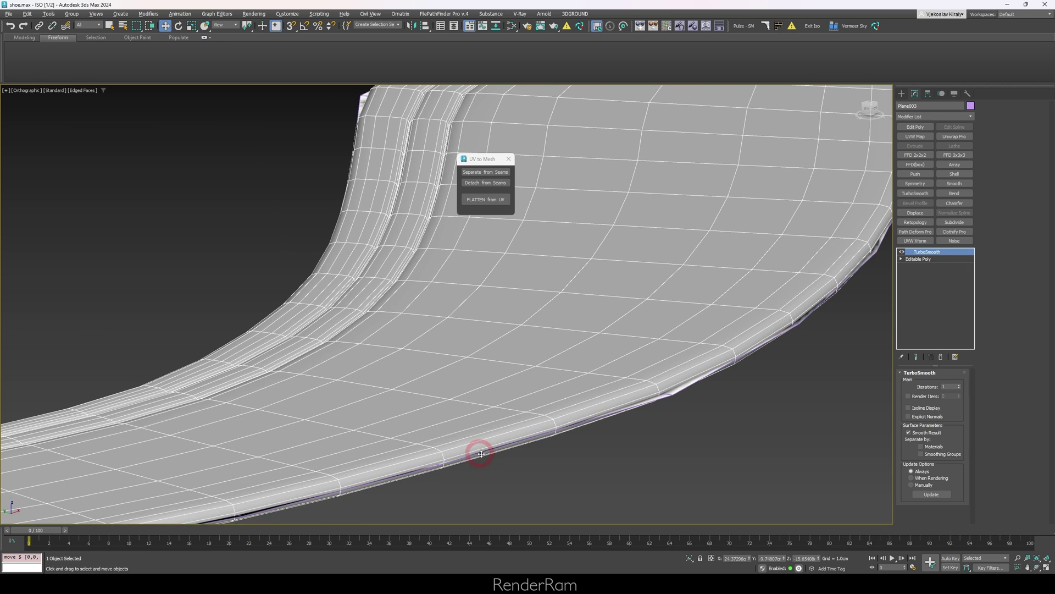
# Select the morphed toe cap and check in wireframe how it overlaps the thickened mesh
pyautogui.click(463, 458)
pyautogui.press('F4')
pyautogui.press('F3')
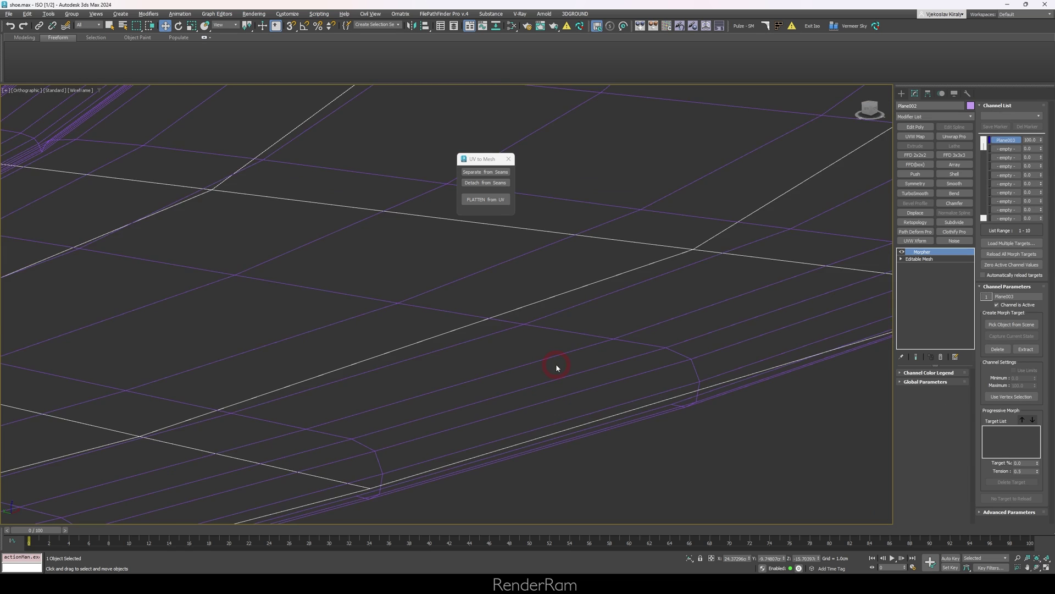
pyautogui.scroll(-6, 556, 364)
pyautogui.press('F3')
# Isolate the morphed toe cap, try varying its Morpher target amount and exit isolation
pyautogui.hotkey('alt', 'q')
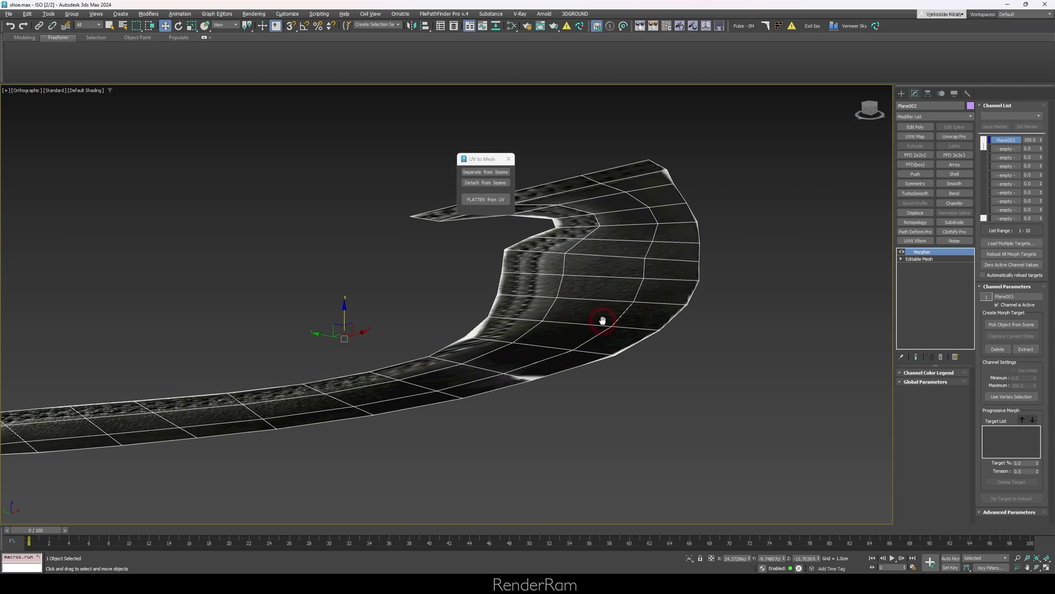
pyautogui.moveTo(603, 320)
pyautogui.keyDown('alt'); pyautogui.mouseDown(button='middle')
pyautogui.moveTo(646, 302)
pyautogui.moveTo(599, 323)
pyautogui.moveTo(605, 301)
pyautogui.mouseUp(button='middle'); pyautogui.keyUp('alt')
pyautogui.scroll(-5, 646, 302)
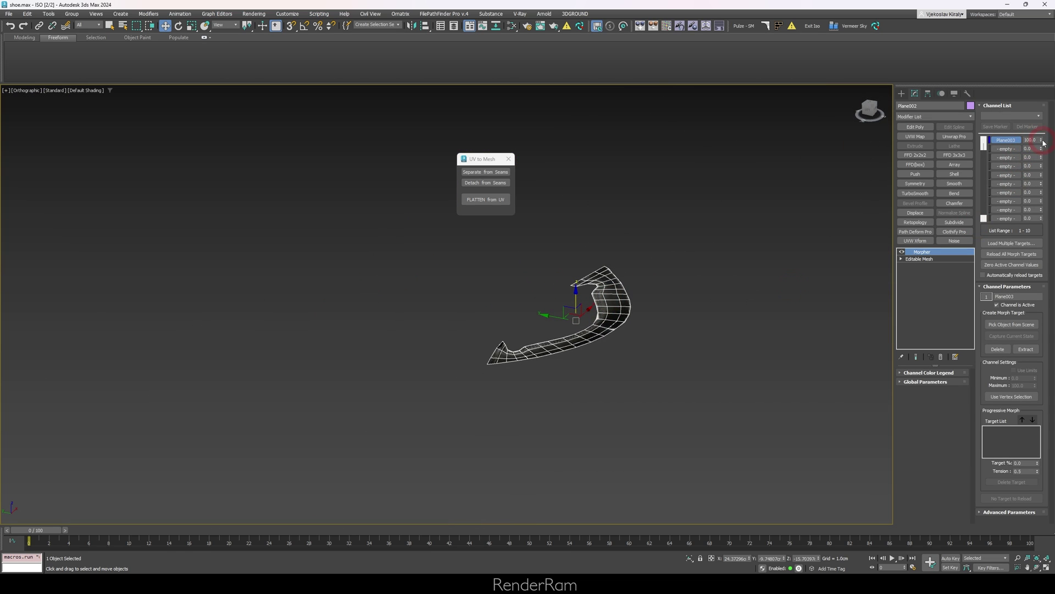
pyautogui.moveTo(1042, 142)
pyautogui.mouseDown()
pyautogui.moveTo(1039, 170)
pyautogui.moveTo(1041, 151)
pyautogui.mouseUp()
pyautogui.hotkey('alt', 'q')
# Replace the TurboSmooth modifier on the thickened toe-cap mesh with Skin Wrap
pyautogui.scroll(6, 587, 329)
pyautogui.scroll(2, 662, 334)
pyautogui.click(674, 335)
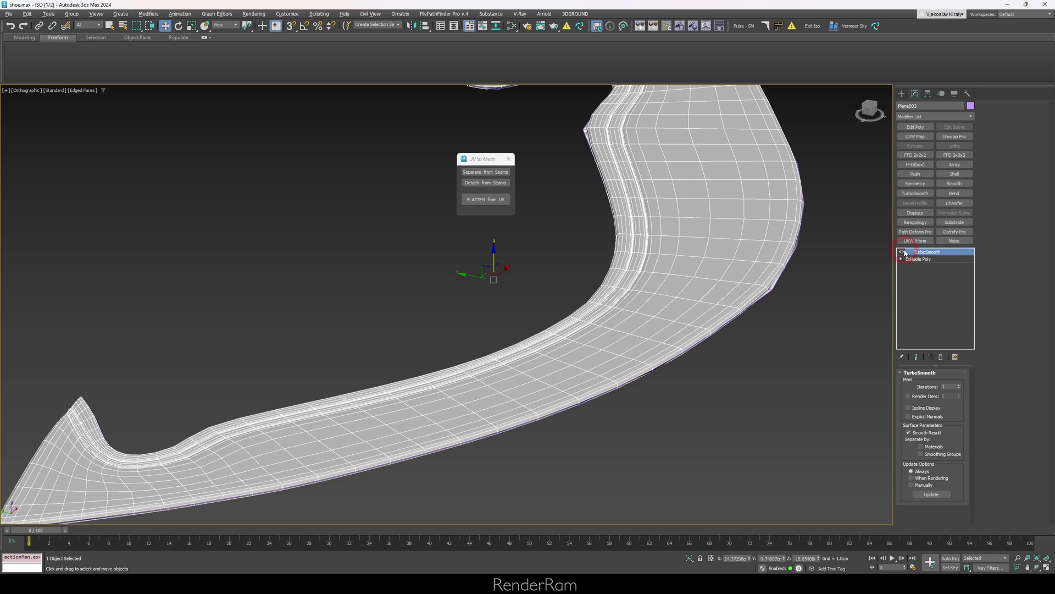
pyautogui.click(941, 357)
pyautogui.click(926, 117)
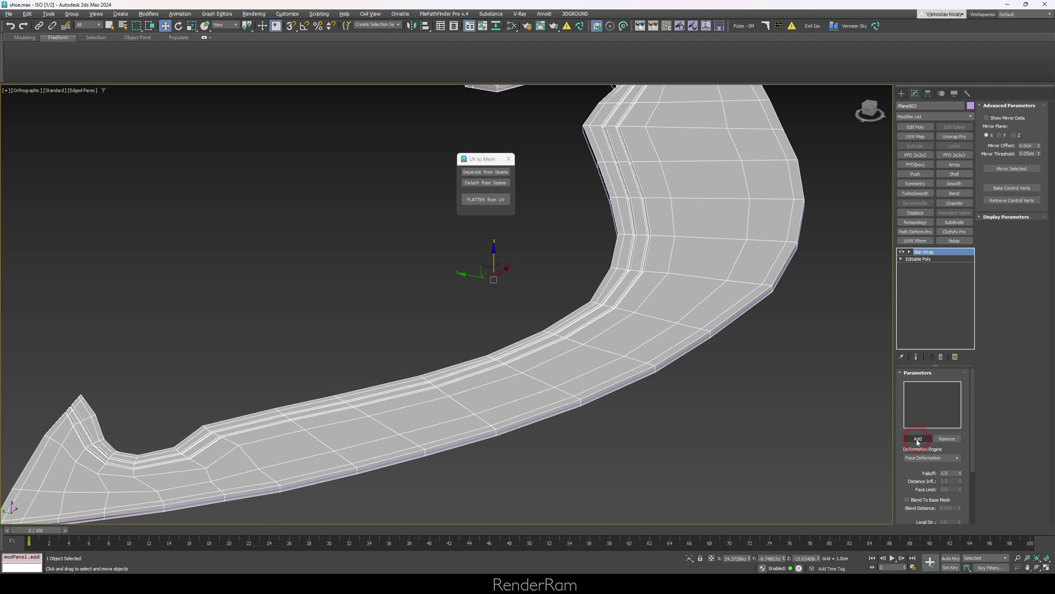
# Add the morphed toe cap Plane002 as the Skin Wrap control object and enable Weight All Points
pyautogui.click(918, 439)
pyautogui.click(629, 282)
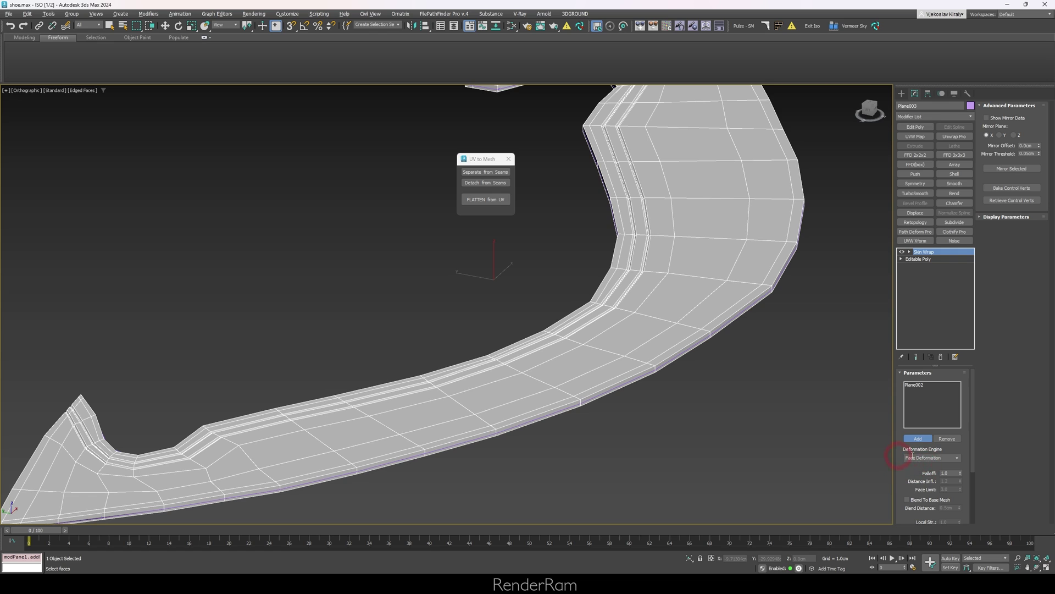
pyautogui.moveTo(912, 469); pyautogui.dragTo(913, 360)
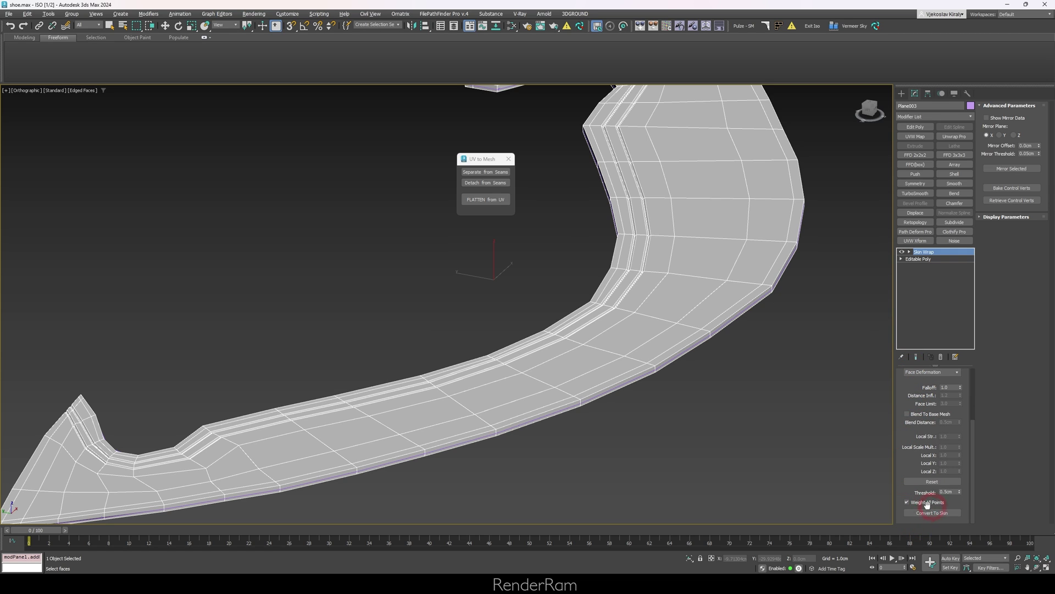
pyautogui.press('w')
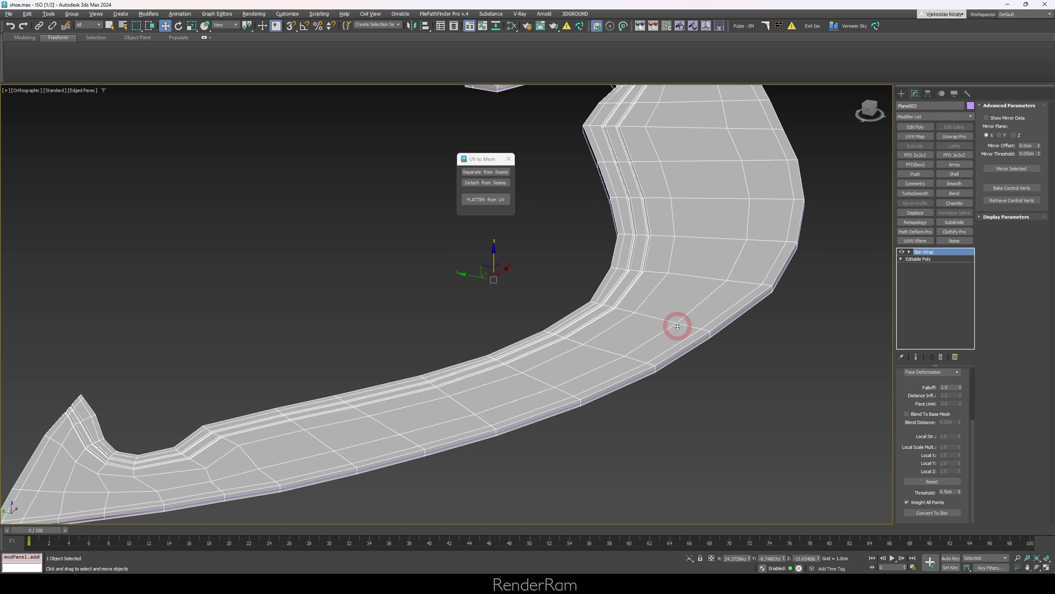
# Select the morphed toe cap and lower its Morpher target amount to -15 to bend the wrapped mesh
pyautogui.click(703, 335)
pyautogui.scroll(-6, 700, 372)
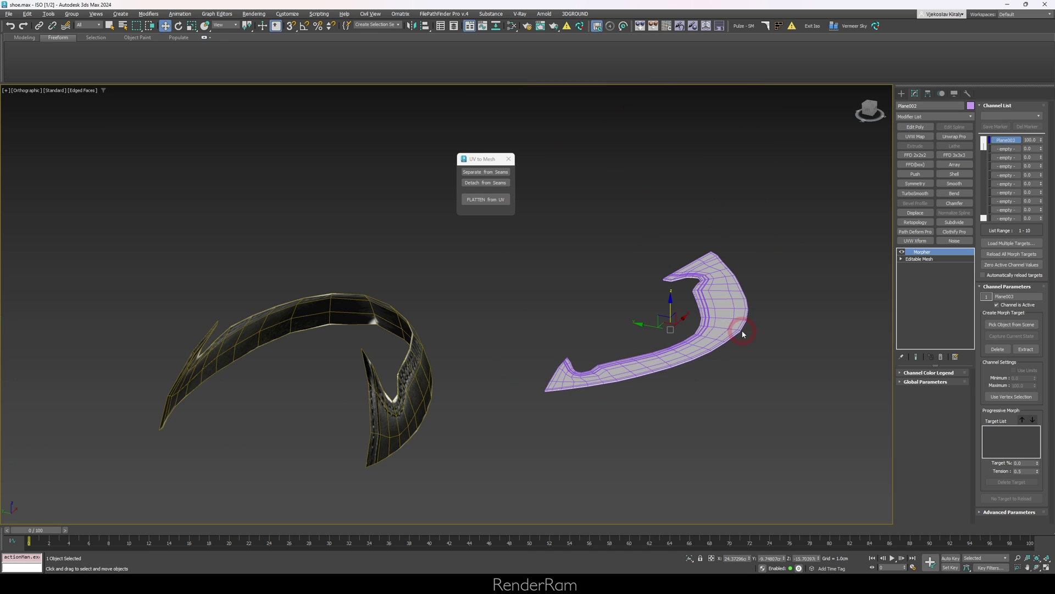
pyautogui.moveTo(1041, 139); pyautogui.dragTo(1039, 185)
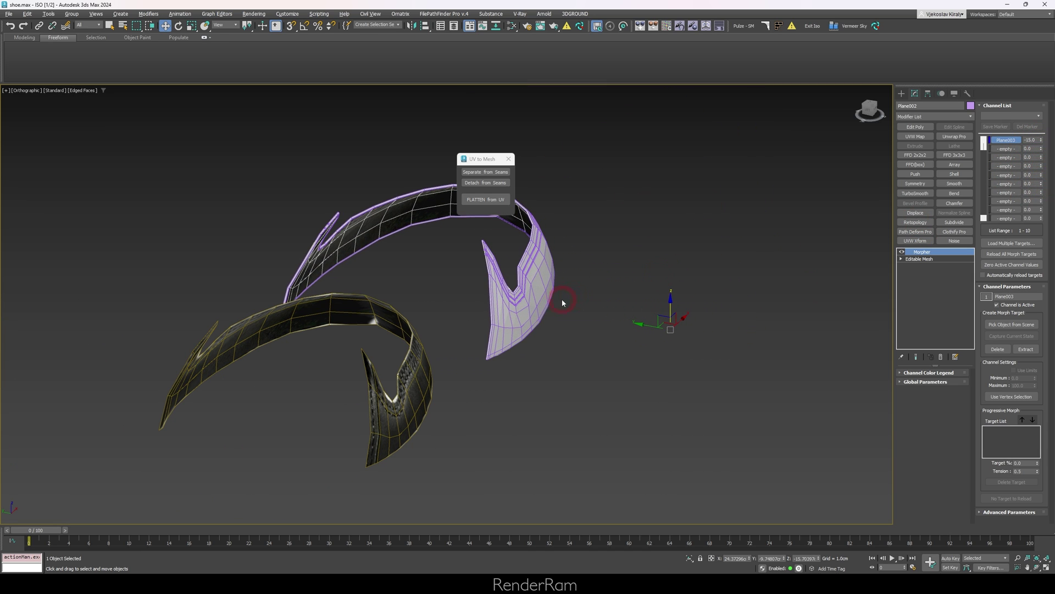
# Isolate the sneaker with the wrapped toe cap and move the wrapped mesh about 12.1 cm along negative X onto the shoe's toe
pyautogui.keyDown('alt'); pyautogui.moveTo(561, 301); pyautogui.dragTo(198, 229, button='middle'); pyautogui.keyUp('alt')
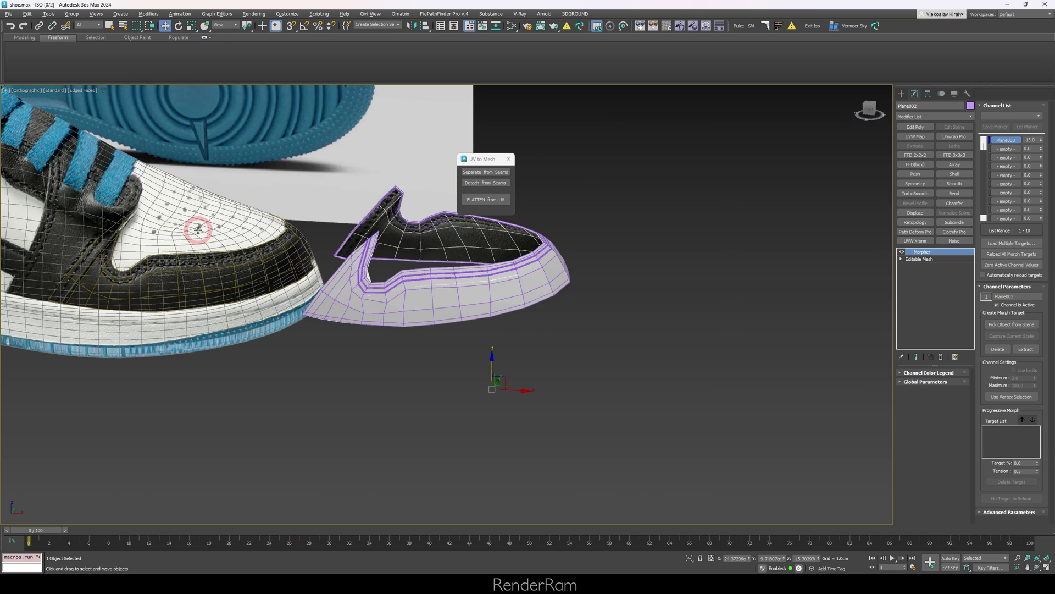
pyautogui.keyDown('ctrl'); pyautogui.click(198, 229); pyautogui.keyUp('ctrl')
pyautogui.hotkey('alt', 'q')
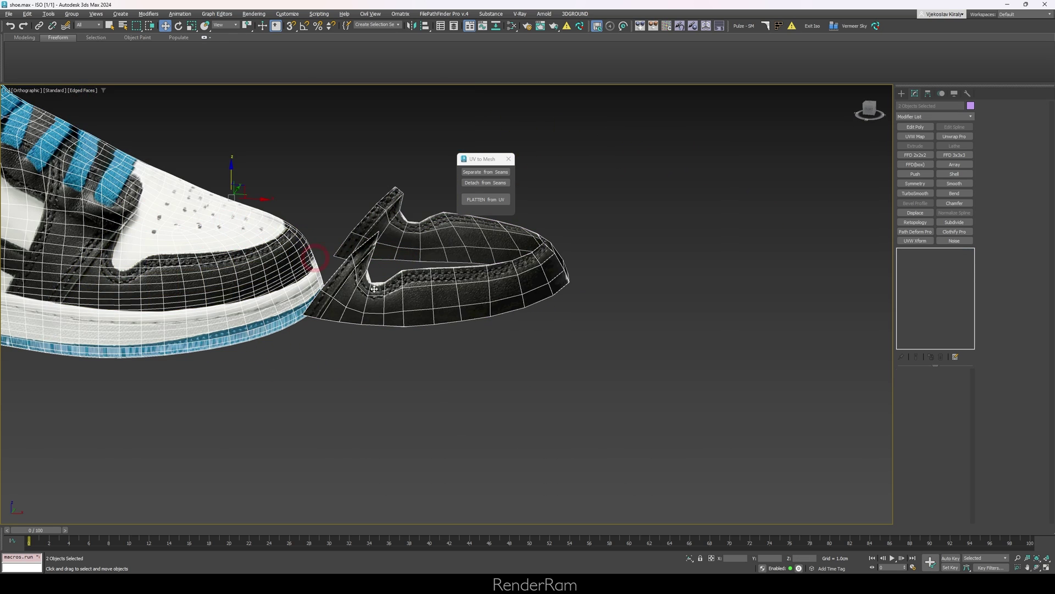
pyautogui.press('t')
pyautogui.moveTo(509, 301); pyautogui.dragTo(694, 304, button='middle')
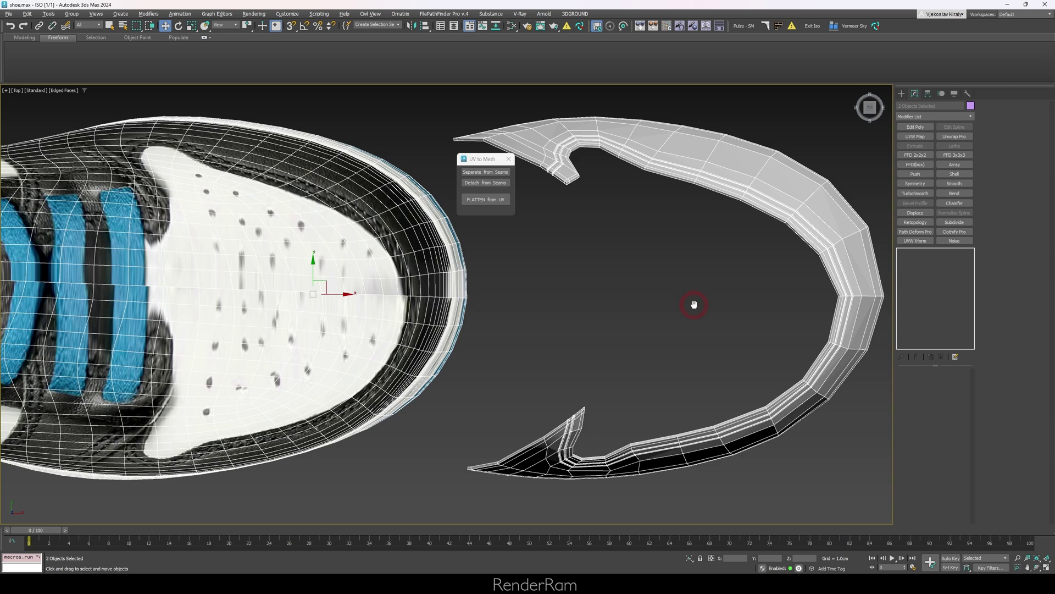
pyautogui.scroll(-2, 694, 304)
pyautogui.click(731, 263)
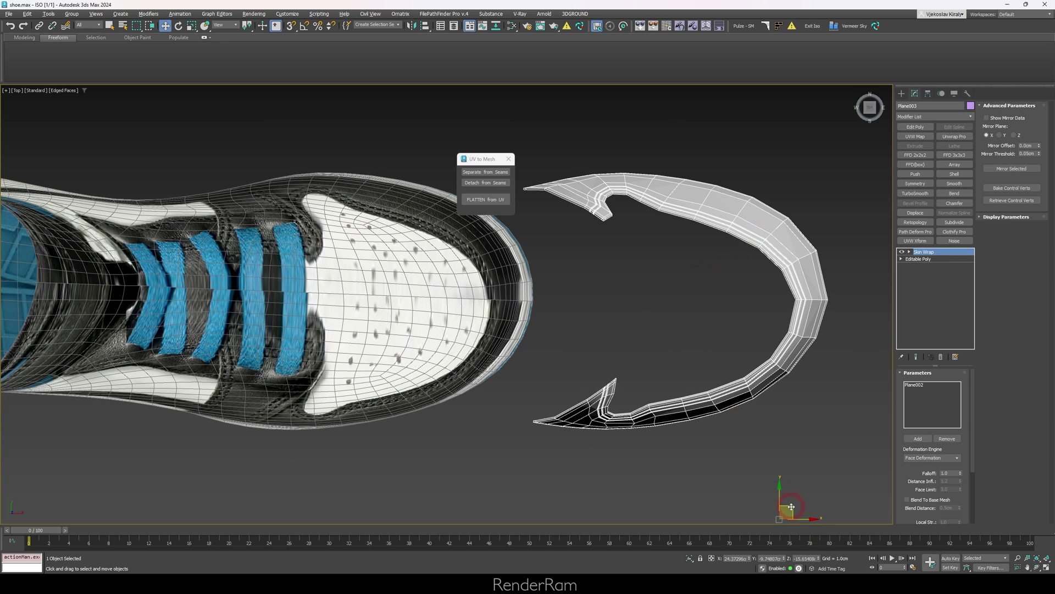
pyautogui.moveTo(791, 506); pyautogui.dragTo(496, 509)
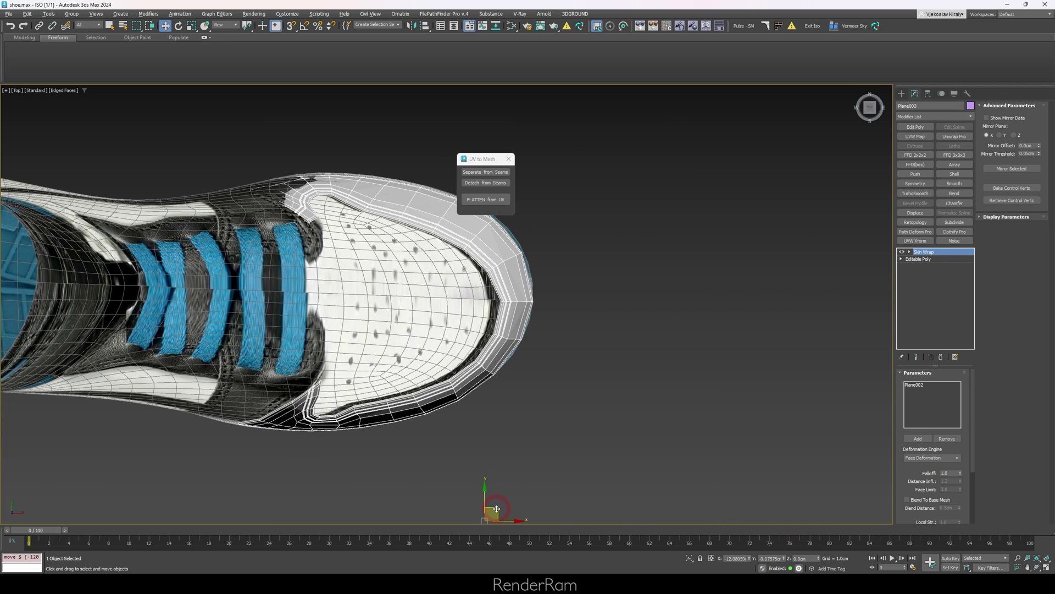
# Collapse the Skin Wrap on the bent toe cap into an Editable Poly and add a TurboSmooth modifier
pyautogui.keyDown('alt'); pyautogui.moveTo(497, 508); pyautogui.dragTo(407, 398, button='middle'); pyautogui.keyUp('alt')
pyautogui.keyDown('alt'); pyautogui.moveTo(249, 469); pyautogui.dragTo(547, 353, button='middle'); pyautogui.keyUp('alt')
pyautogui.hotkey('ctrl', 'e')
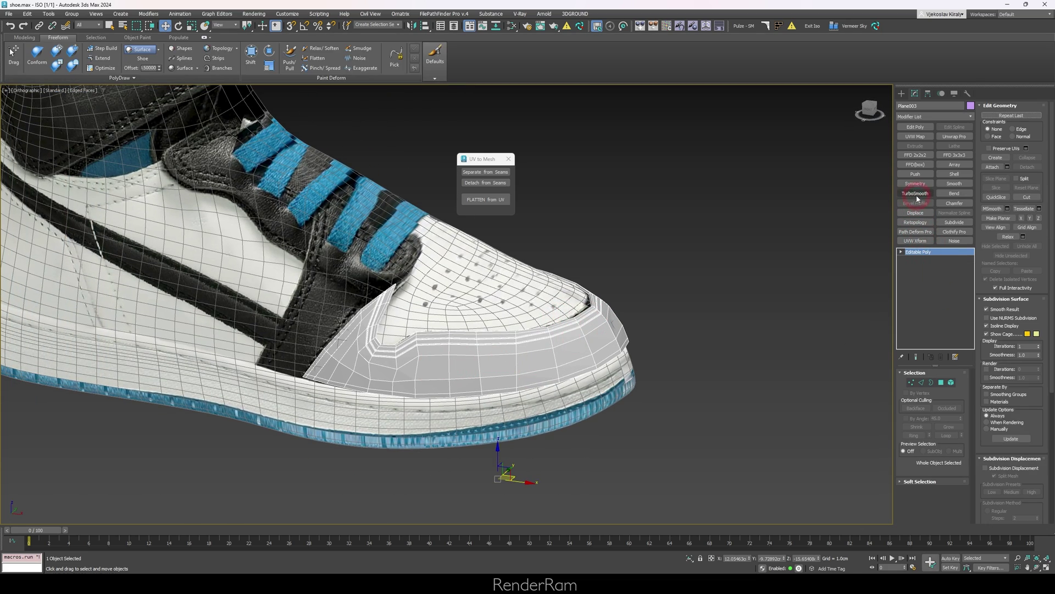
pyautogui.click(916, 193)
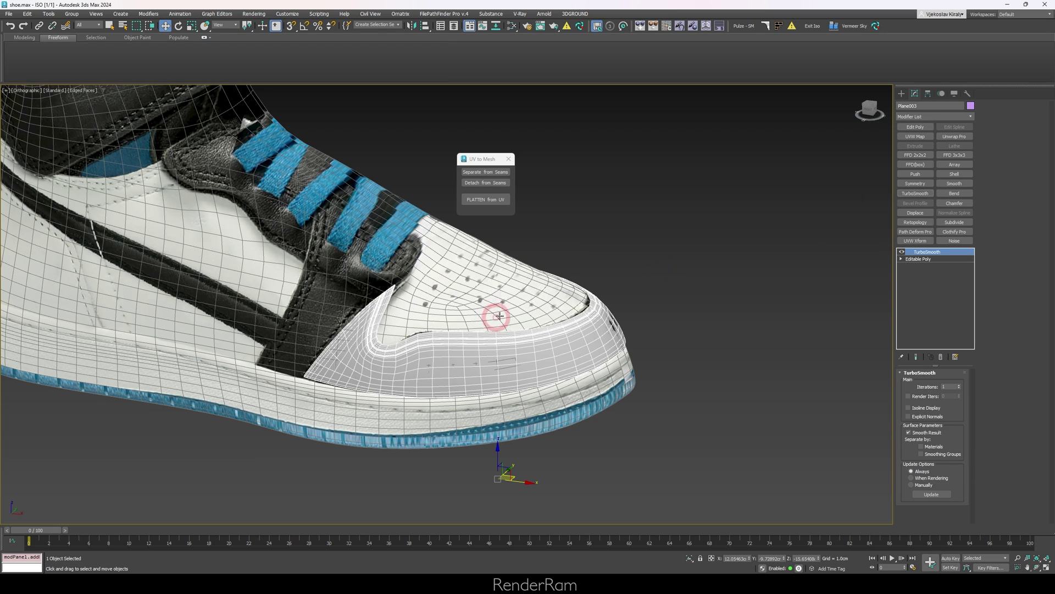
# Inspect the smoothed toe cap's fit on the sneaker from several sides, with and without edged faces
pyautogui.moveTo(528, 318)
pyautogui.keyDown('alt'); pyautogui.mouseDown(button='middle')
pyautogui.moveTo(533, 238)
pyautogui.moveTo(493, 307)
pyautogui.moveTo(447, 302)
pyautogui.moveTo(726, 327)
pyautogui.moveTo(566, 327)
pyautogui.moveTo(587, 337)
pyautogui.moveTo(643, 330)
pyautogui.moveTo(511, 346)
pyautogui.mouseUp(button='middle'); pyautogui.keyUp('alt')
pyautogui.press('F4')
pyautogui.hotkey('alt', 'q')
pyautogui.hotkey('alt', 'q')
pyautogui.scroll(-3, 580, 339)
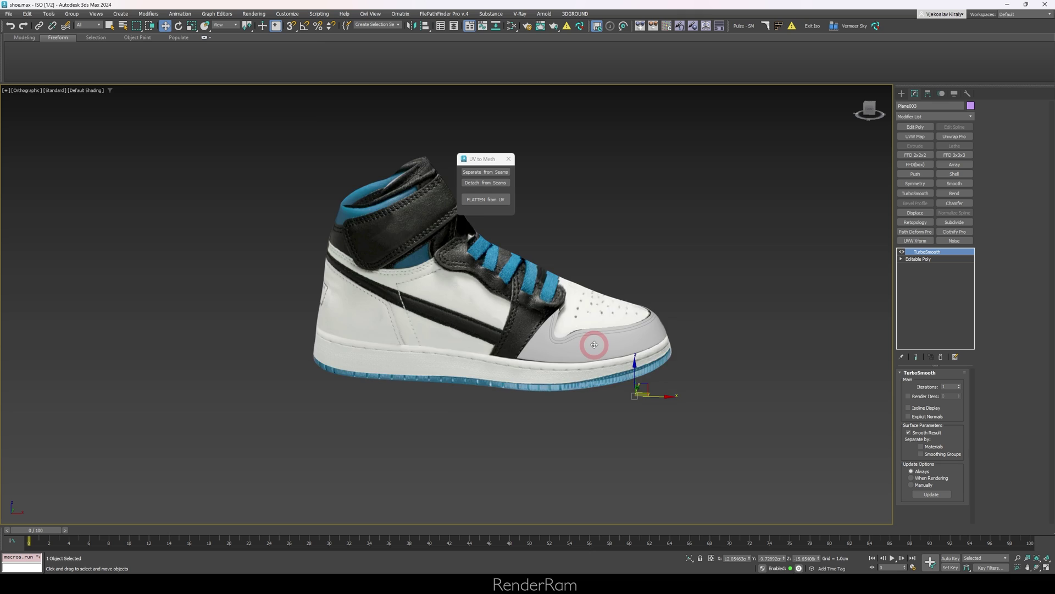
pyautogui.press('F4')
pyautogui.scroll(3, 518, 317)
pyautogui.keyDown('alt'); pyautogui.moveTo(610, 322); pyautogui.dragTo(557, 324, button='middle'); pyautogui.keyUp('alt')
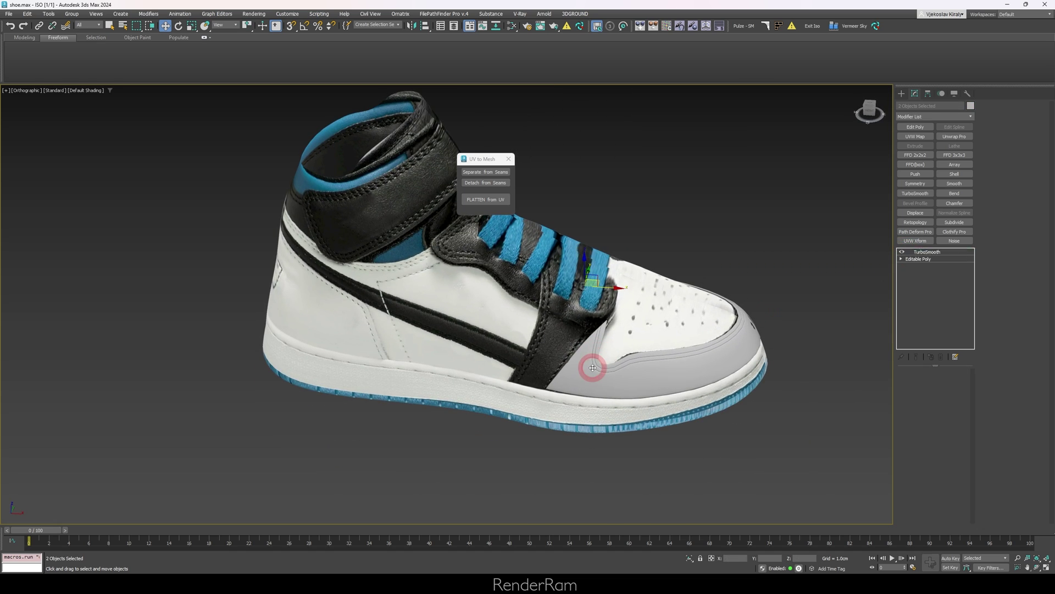
pyautogui.click(592, 368)
pyautogui.keyDown('alt'); pyautogui.moveTo(593, 368); pyautogui.dragTo(622, 359, button='middle'); pyautogui.keyUp('alt')
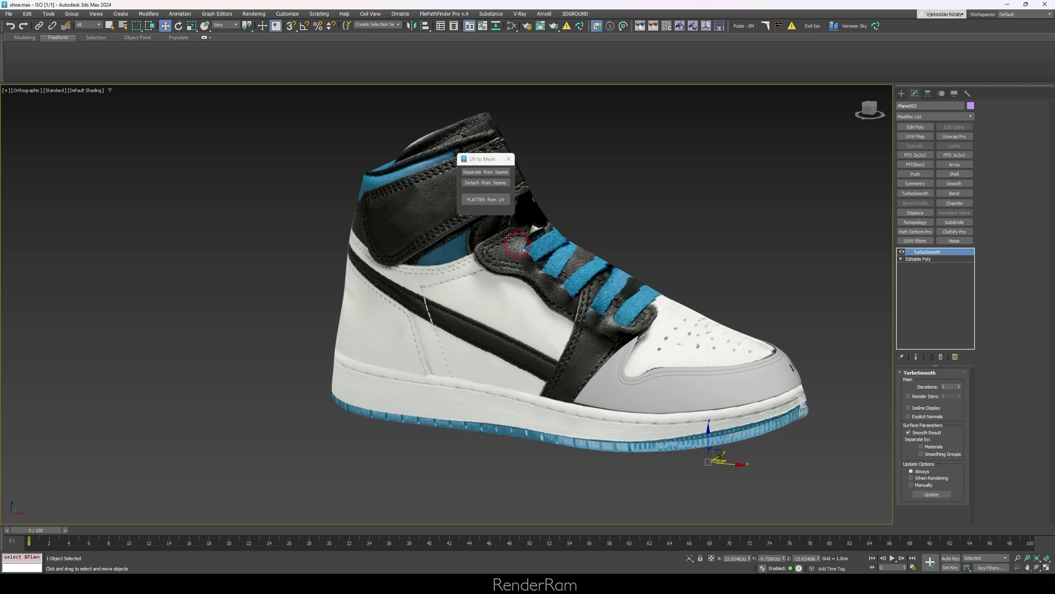
pyautogui.keyDown('alt'); pyautogui.moveTo(383, 274); pyautogui.dragTo(485, 371, button='middle'); pyautogui.keyUp('alt')
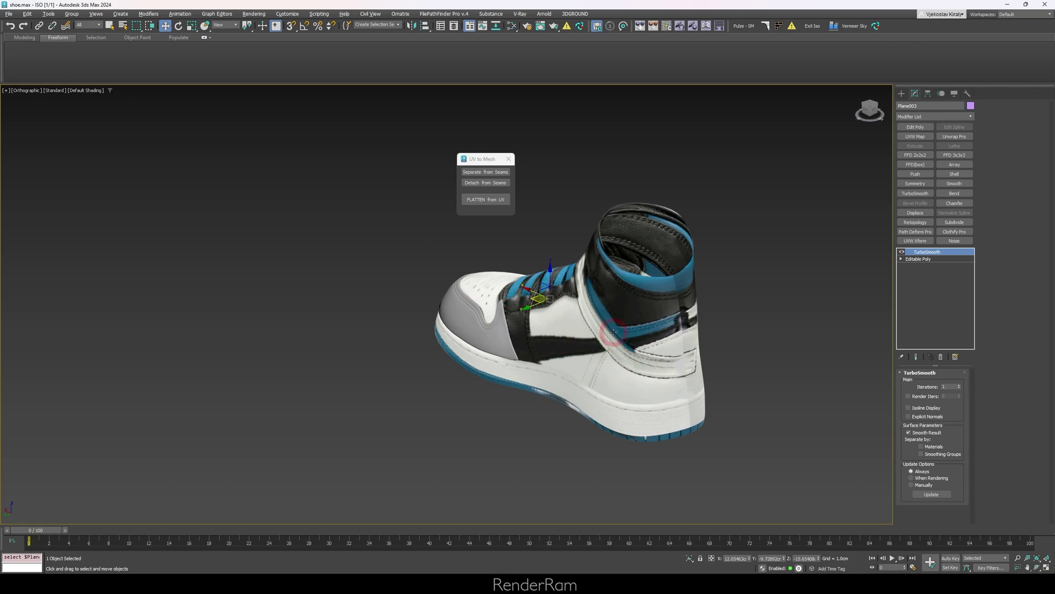
pyautogui.keyDown('alt'); pyautogui.moveTo(613, 332); pyautogui.dragTo(688, 314, button='middle'); pyautogui.keyUp('alt')
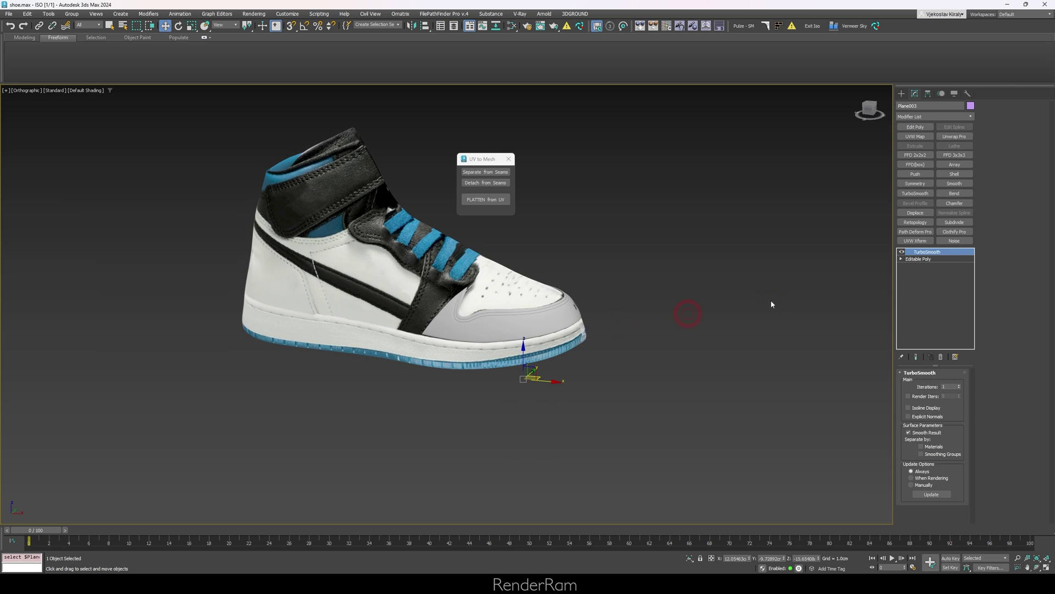
# Select the vertices along the toe cap's side in the Editable Poly below TurboSmooth and enable showing the end result
pyautogui.click(927, 259)
pyautogui.press('F4')
pyautogui.scroll(5, 465, 321)
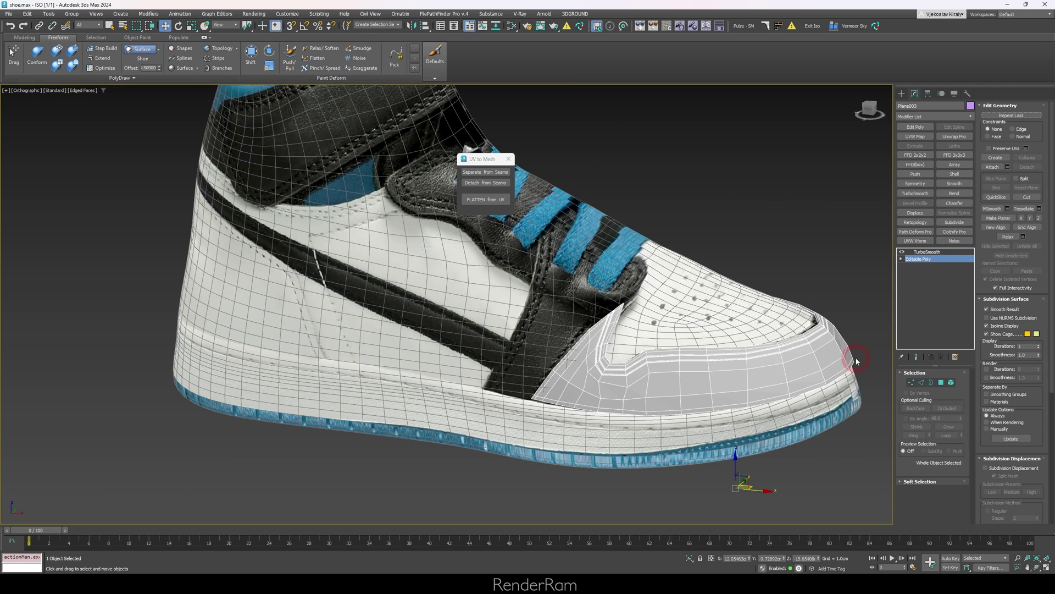
pyautogui.press('1')
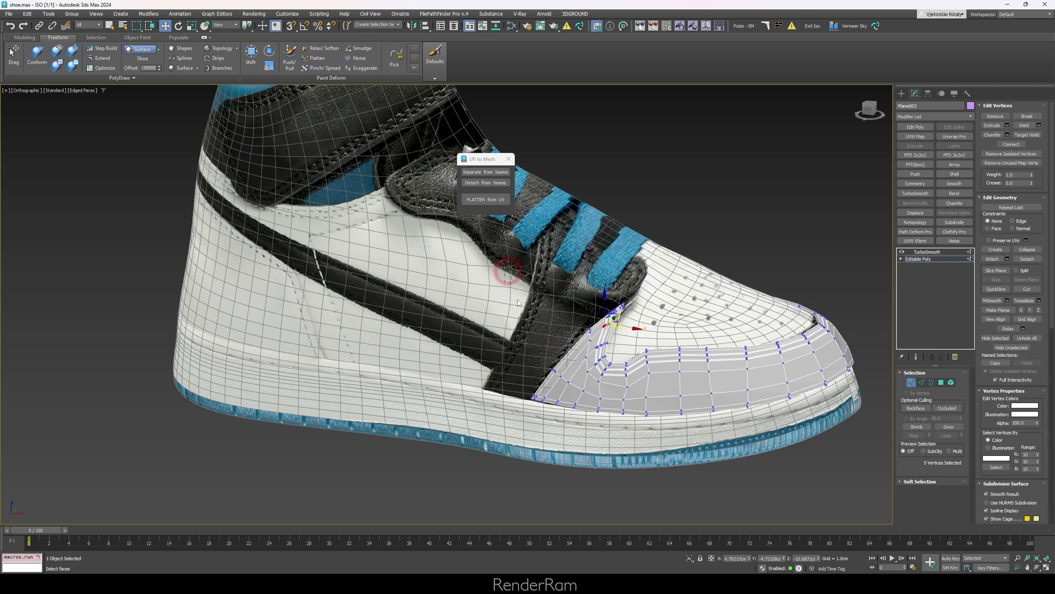
pyautogui.click(915, 358)
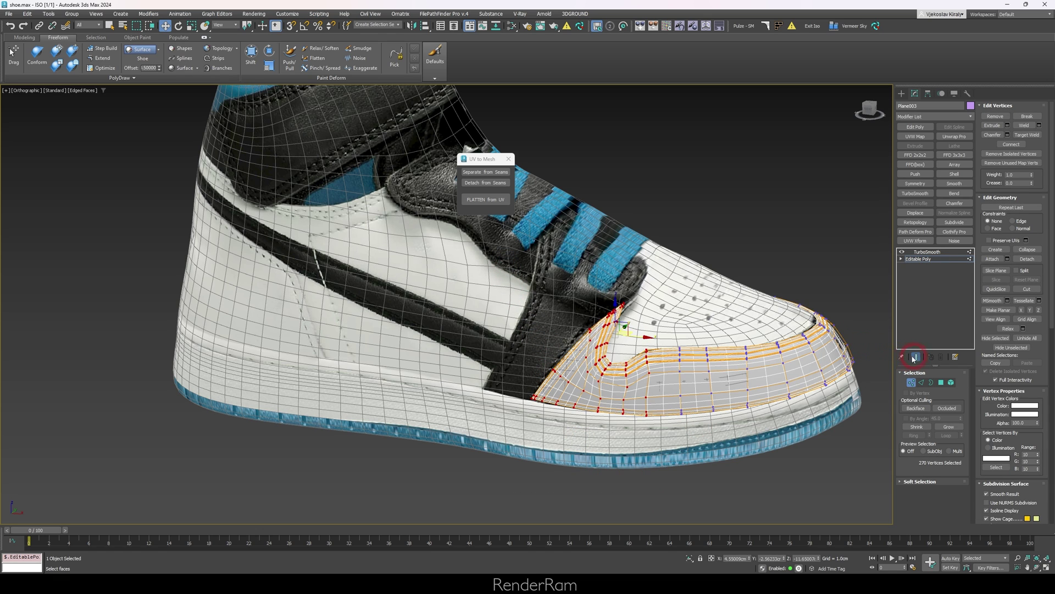
# Undo the trial vertex move, grow the vertex selection on the toe cap's side, and nudge the selected vertices
pyautogui.moveTo(640, 343); pyautogui.dragTo(682, 442)
pyautogui.hotkey('ctrl', 'z')
pyautogui.press('F3')
pyautogui.hotkey('ctrl', 'pageup')
pyautogui.moveTo(674, 393)
pyautogui.keyDown('alt'); pyautogui.mouseDown(button='middle')
pyautogui.moveTo(620, 389)
pyautogui.moveTo(631, 341)
pyautogui.mouseUp(button='middle'); pyautogui.keyUp('alt')
pyautogui.press('F3')
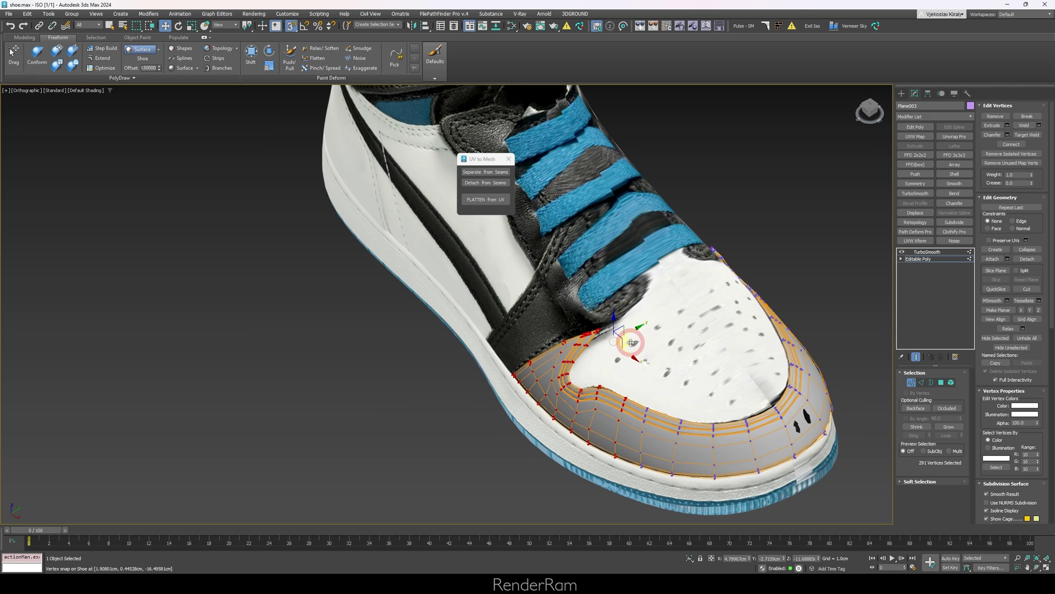
pyautogui.moveTo(628, 344); pyautogui.dragTo(631, 342)
pyautogui.keyDown('alt'); pyautogui.moveTo(667, 386); pyautogui.dragTo(613, 409, button='middle'); pyautogui.keyUp('alt')
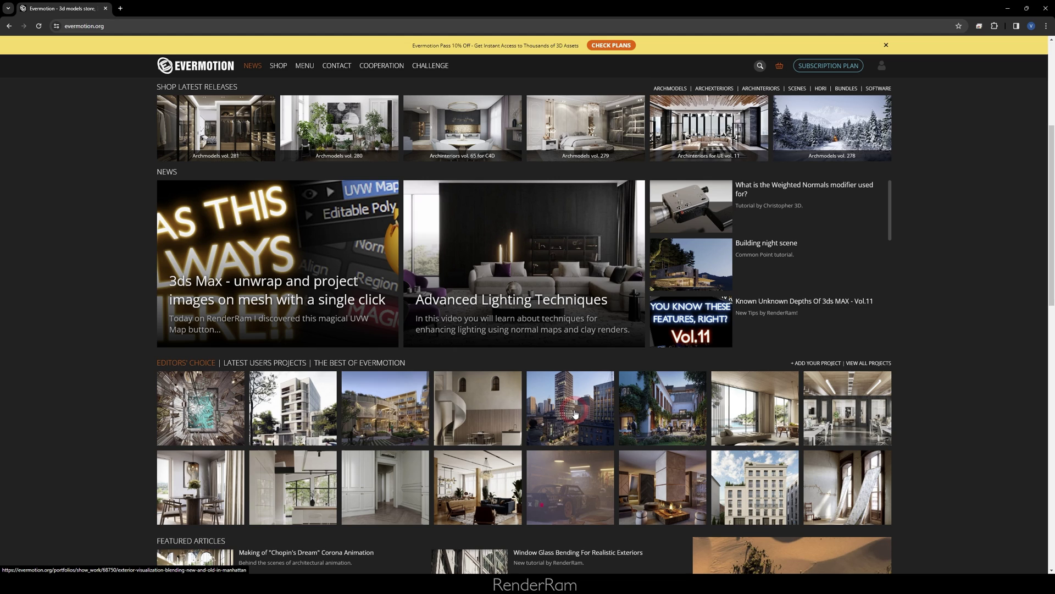
# Switch to the browser and look through the news, editors' choice and featured articles on evermotion.org
pyautogui.scroll(-2, 572, 410)
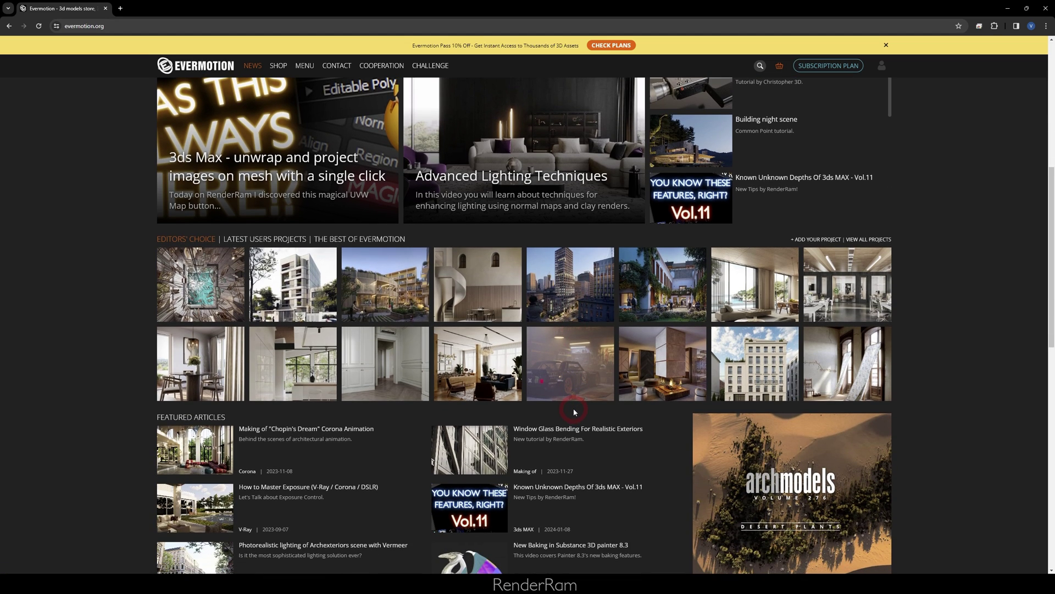
pyautogui.scroll(-2, 550, 410)
pyautogui.scroll(-5, 549, 409)
pyautogui.scroll(9, 506, 372)
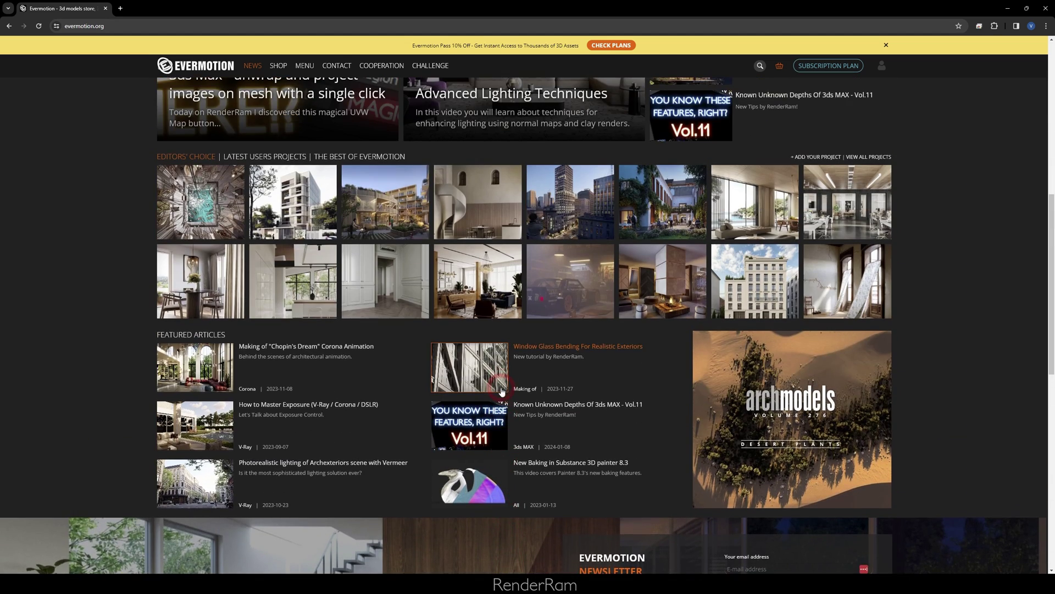
pyautogui.scroll(4, 420, 428)
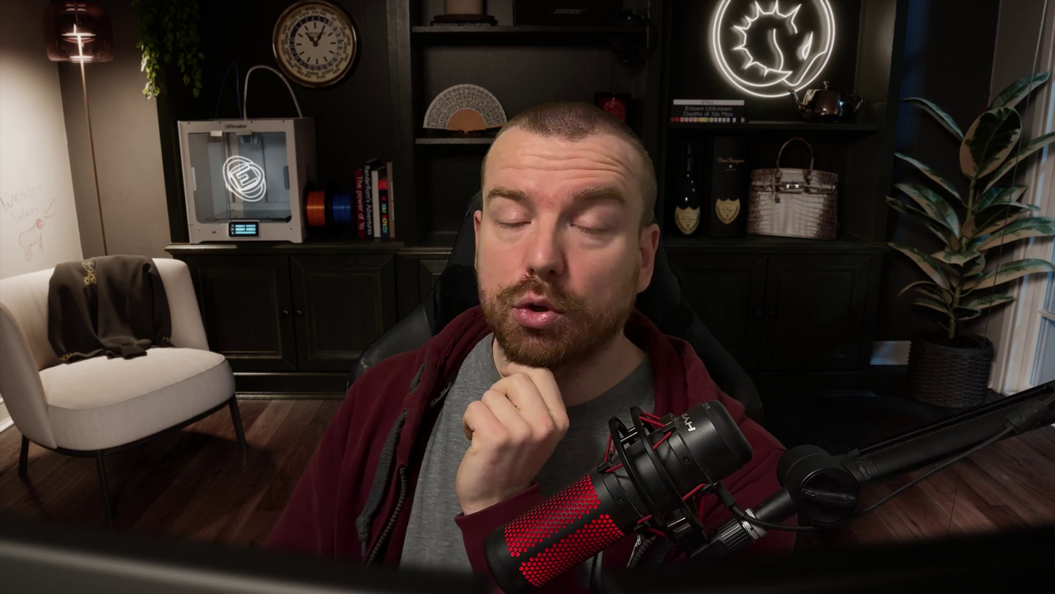